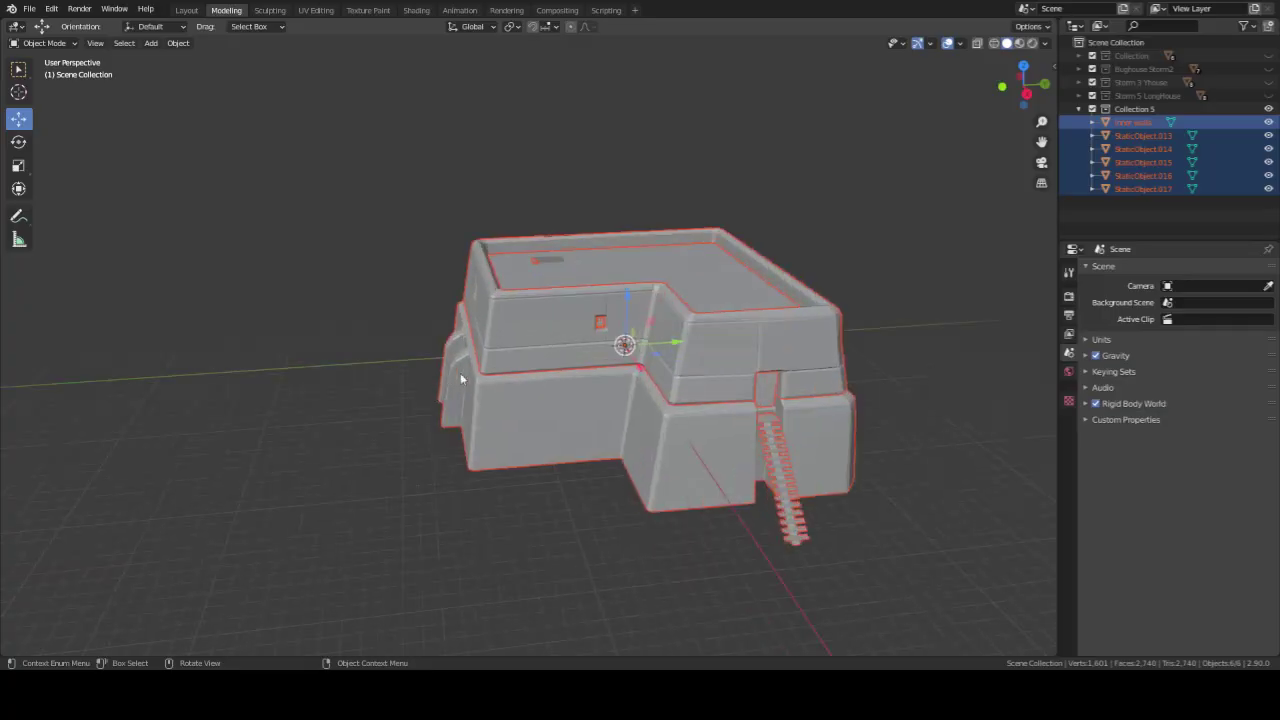
Deselect the Collection 5 house objects and orbit to a higher view of the roof.
click(382, 394)
middle_drag(406, 441, 450, 417)
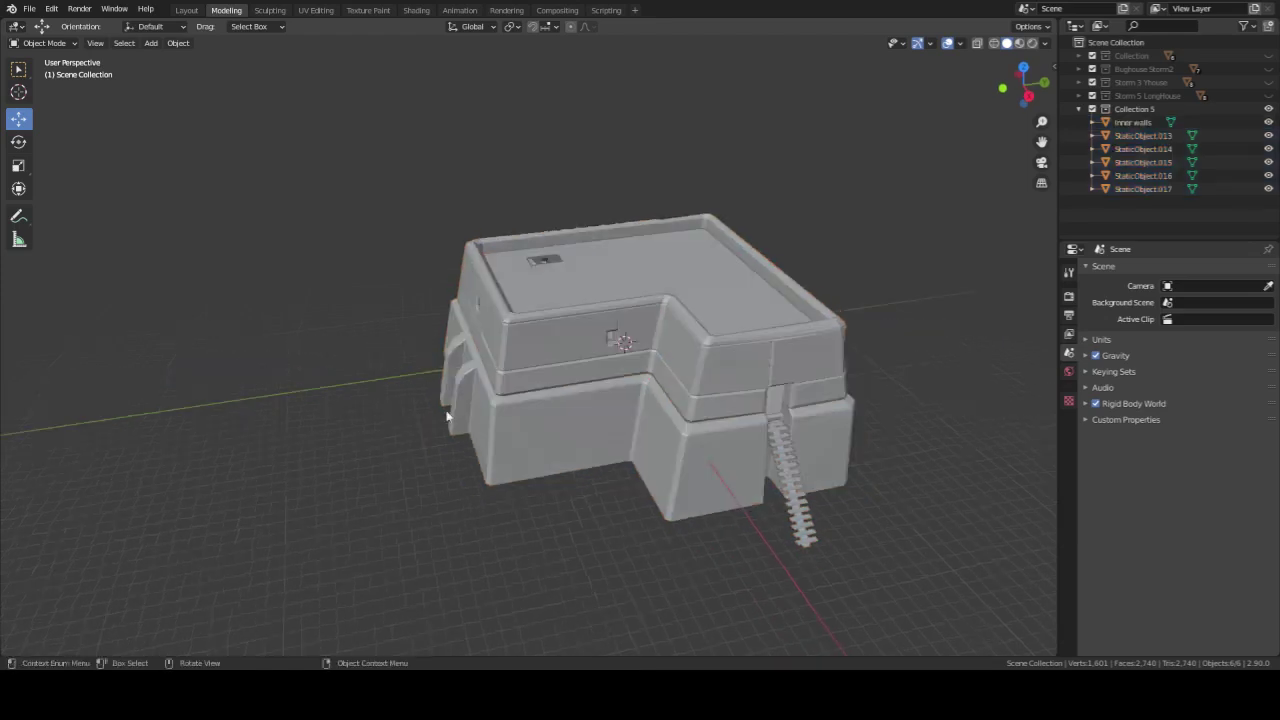
Hide Collection 5, then show Storm 5 LongHouse with Floor.001 selected.
click(1268, 108)
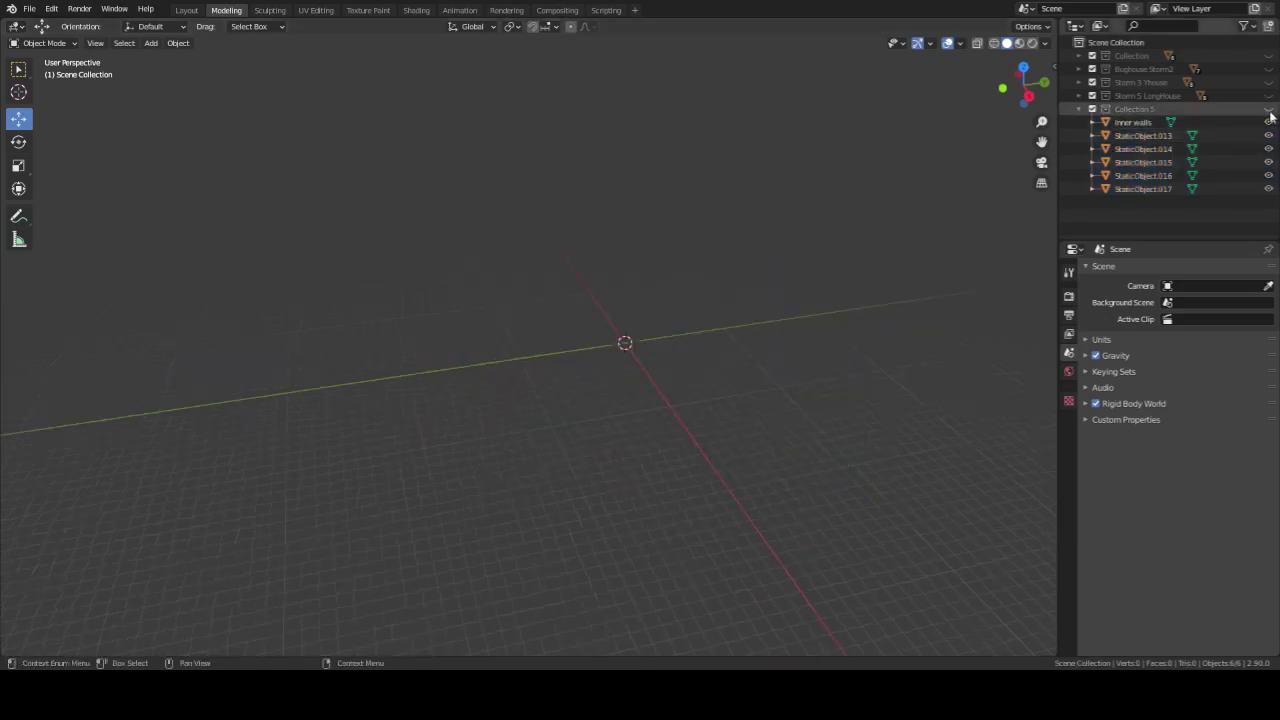
click(1161, 93)
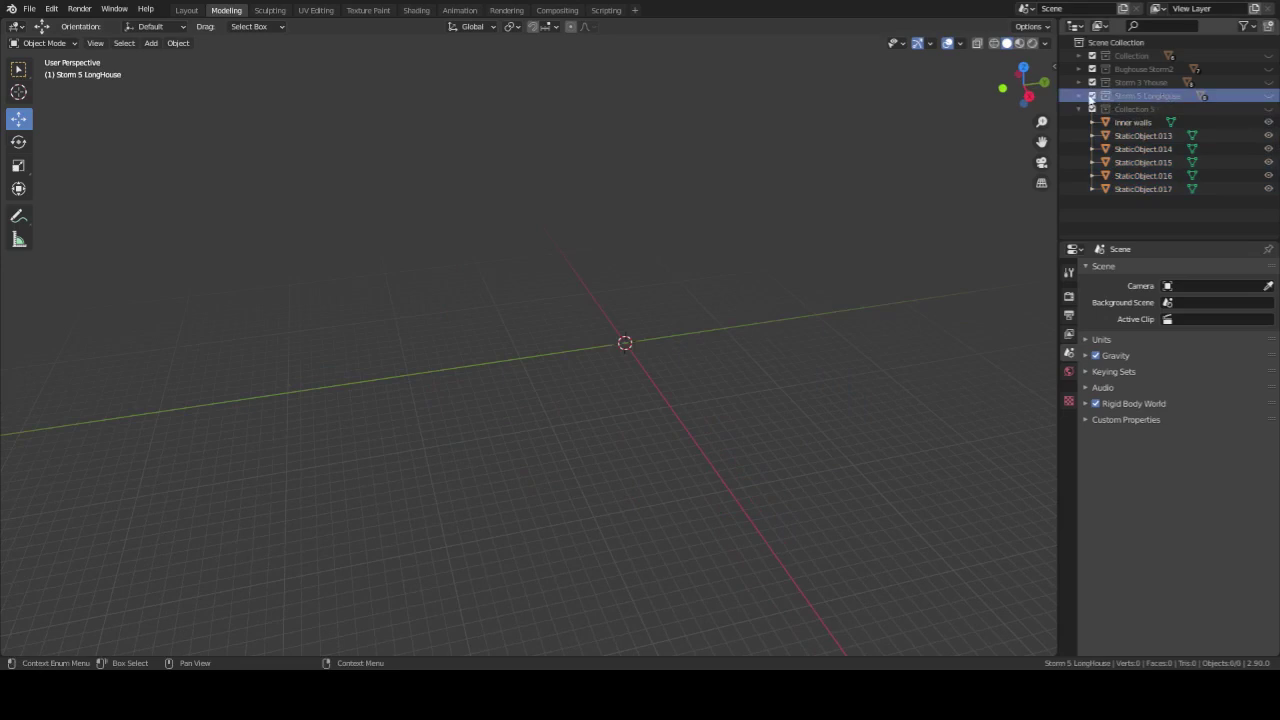
click(1079, 96)
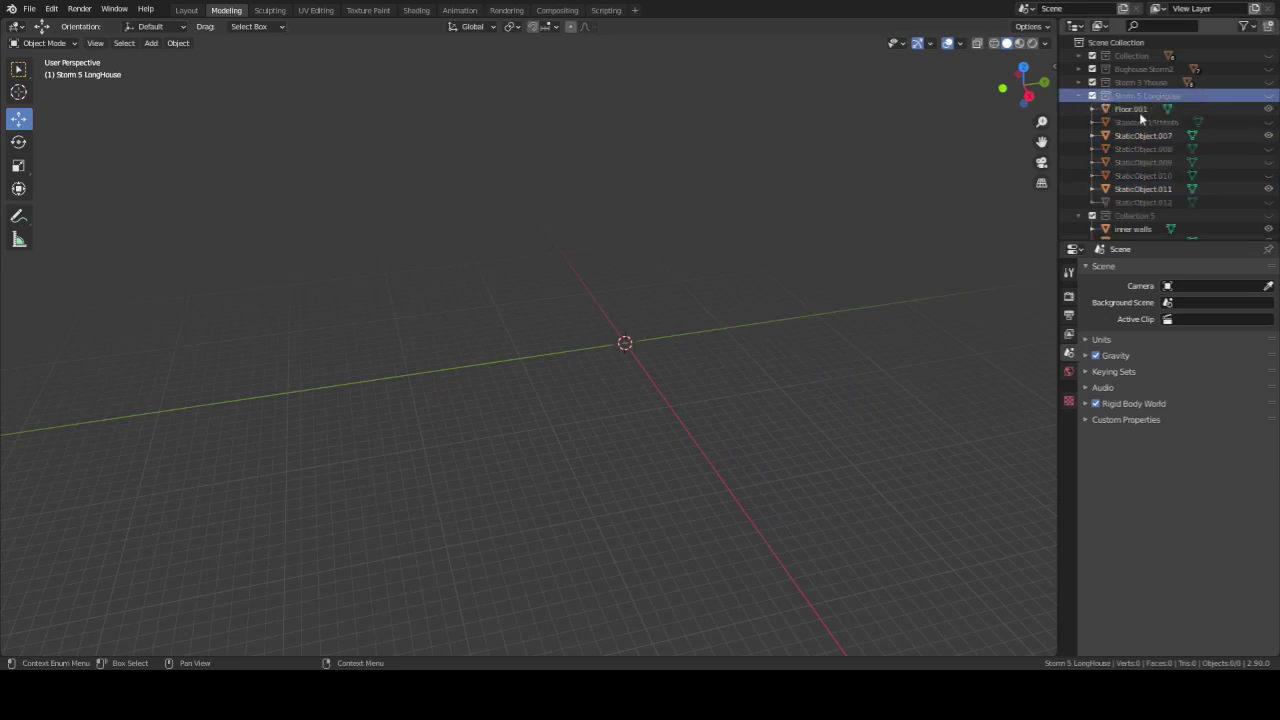
click(1139, 110)
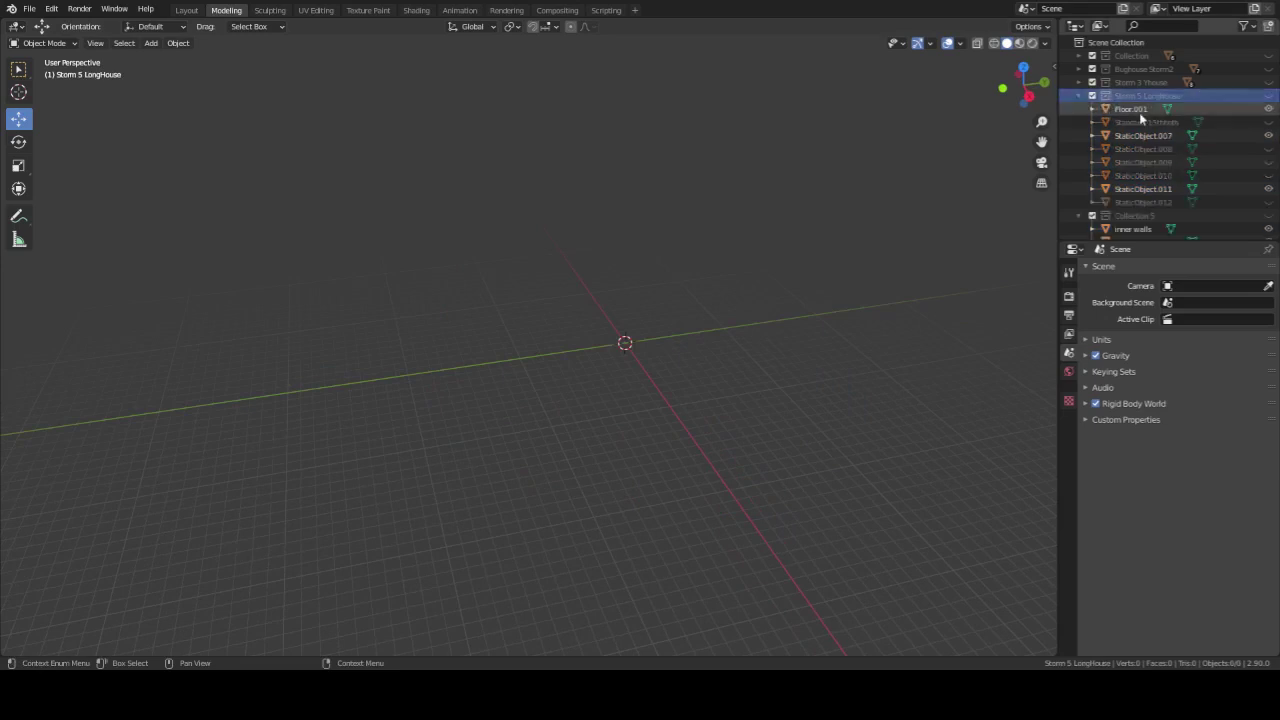
click(1268, 95)
mouse_move(808, 197)
middle_down()
mouse_move(863, 183)
mouse_move(846, 183)
middle_up()
scroll(1200, 168, down, 2)
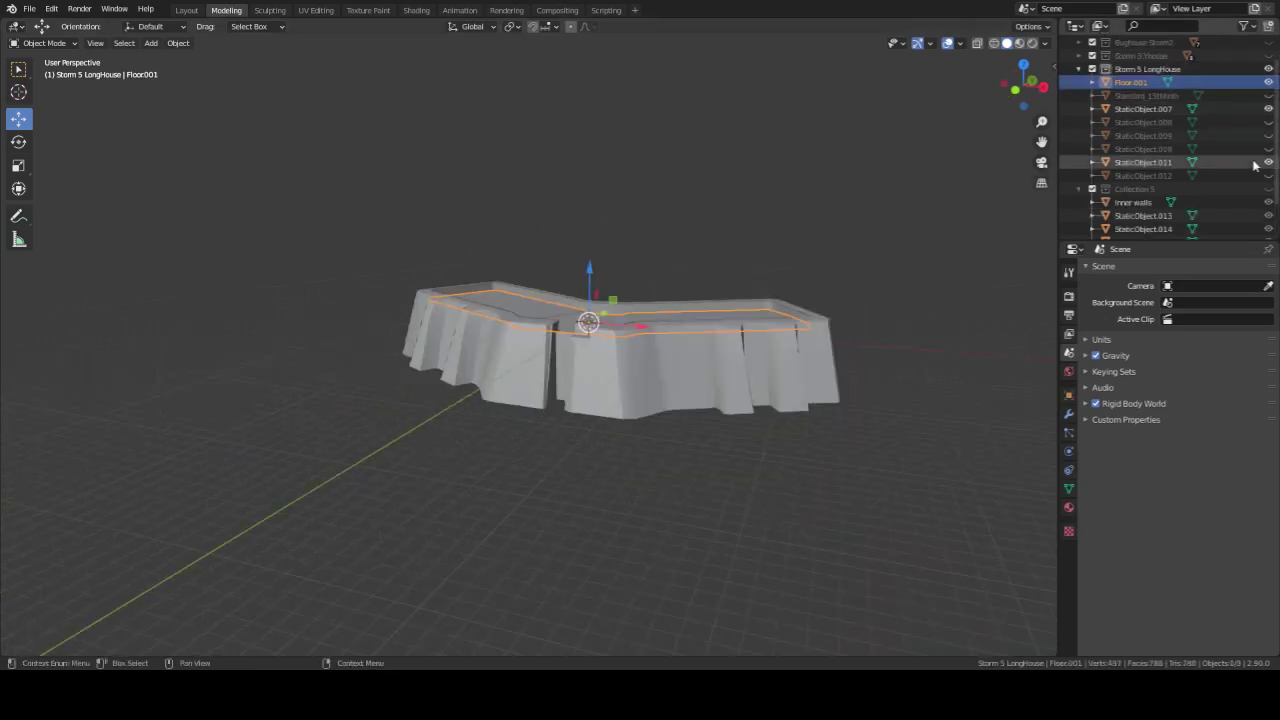
Hide StaticObject.011, and briefly show StaticObject.012 before hiding it again.
click(1267, 162)
mouse_move(1035, 245)
middle_down()
mouse_move(971, 263)
mouse_move(894, 220)
mouse_move(1000, 213)
middle_up()
scroll(905, 212, up, 2)
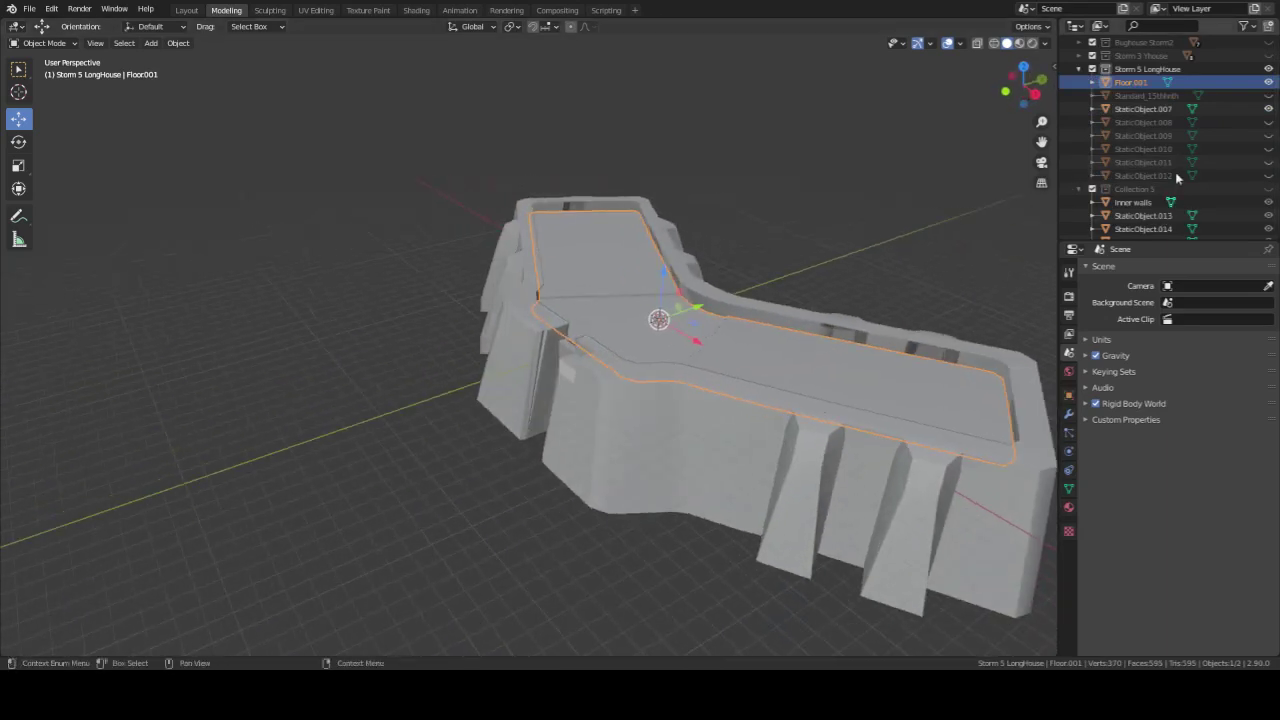
click(1268, 175)
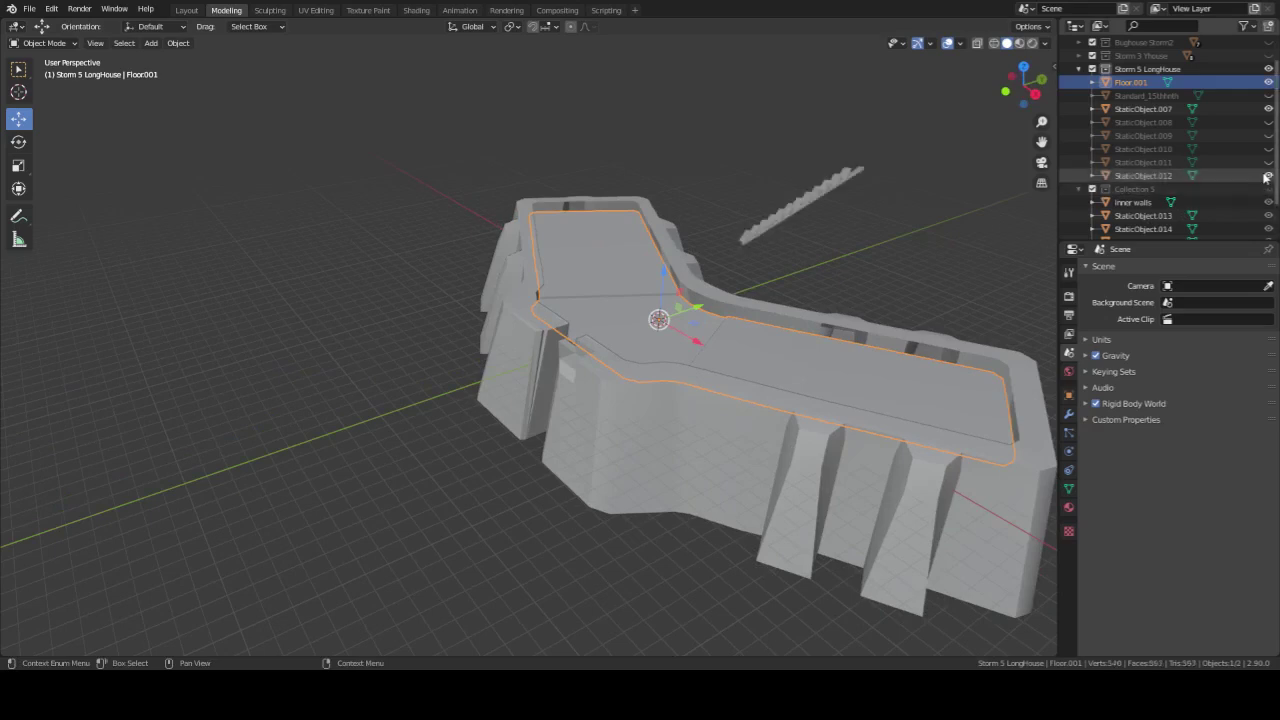
click(1267, 176)
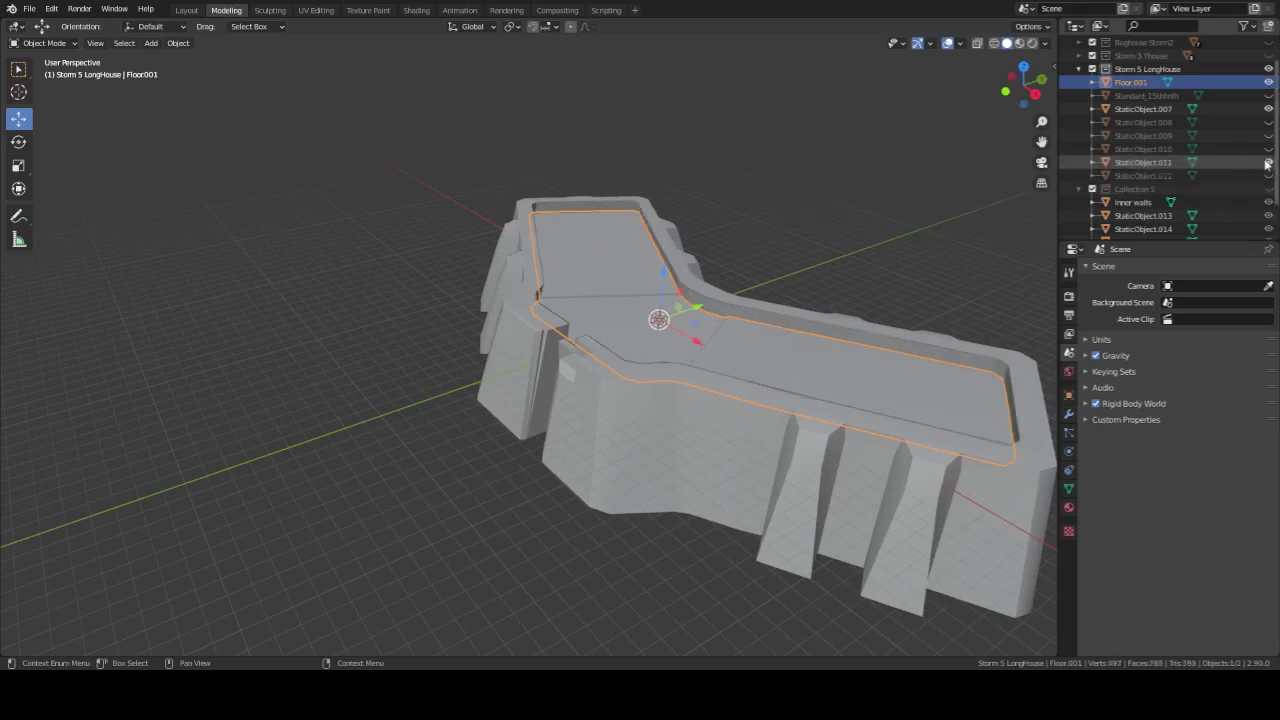
Toggle StaticObject.011 repeatedly to compare the walls, leaving it hidden.
click(1267, 163)
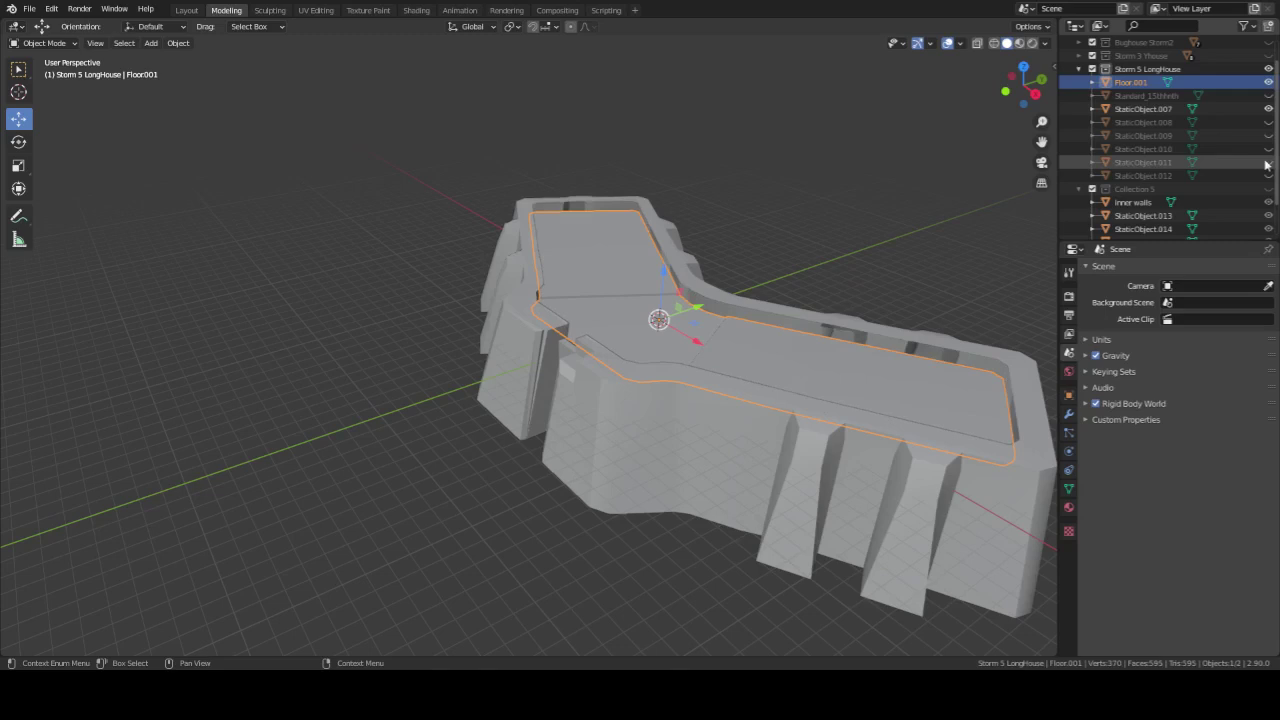
click(1267, 163)
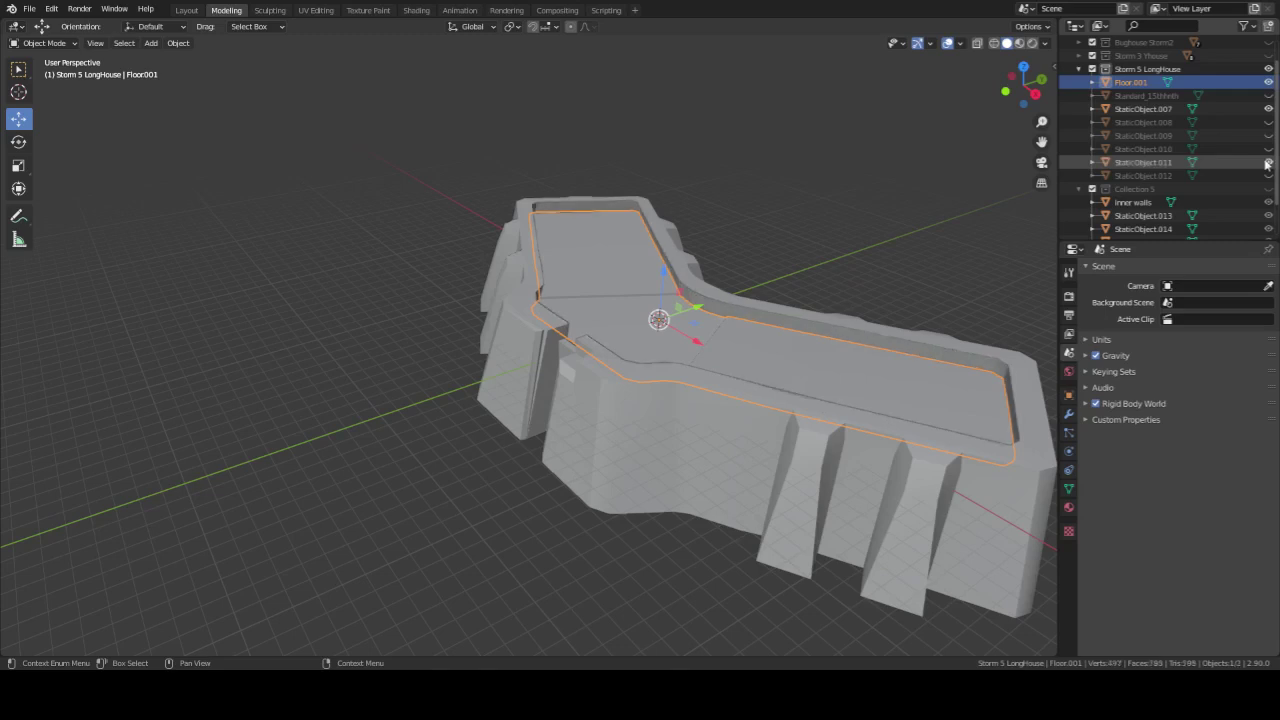
click(1267, 163)
click(1267, 163)
click(1267, 163)
click(1267, 163)
click(1267, 163)
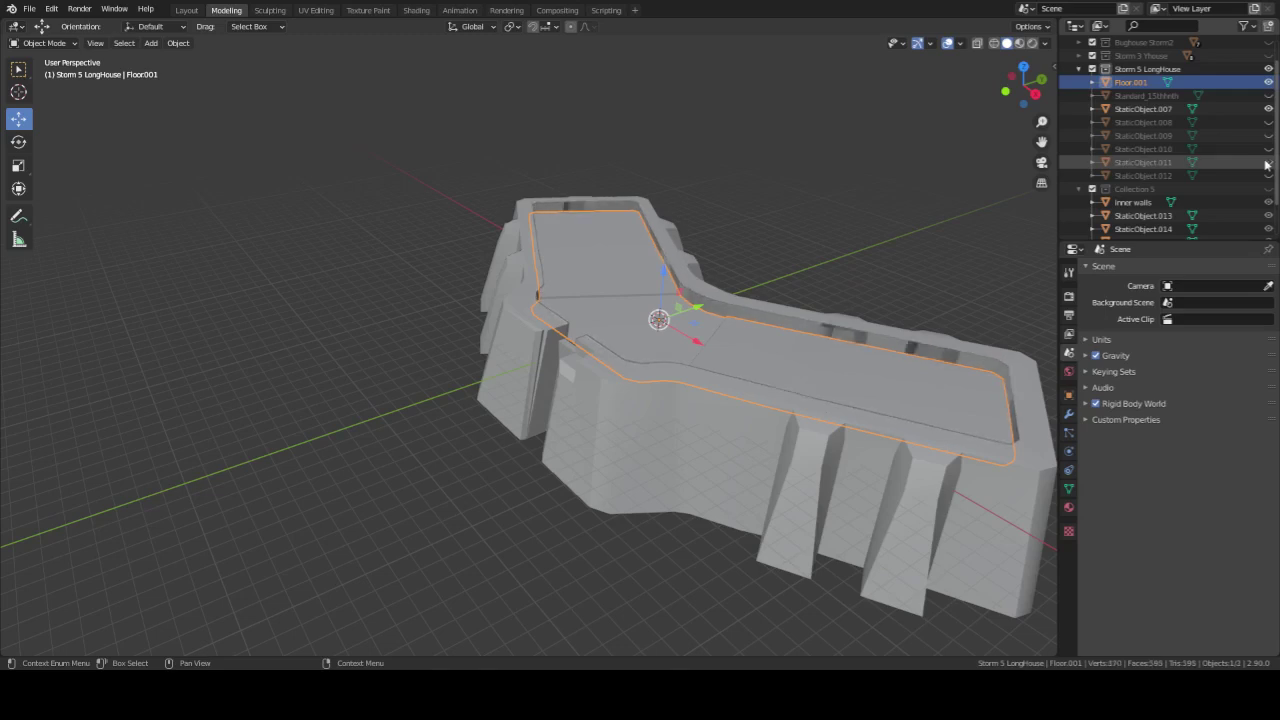
click(1267, 163)
mouse_move(824, 236)
middle_down()
mouse_move(693, 181)
mouse_move(732, 206)
middle_up()
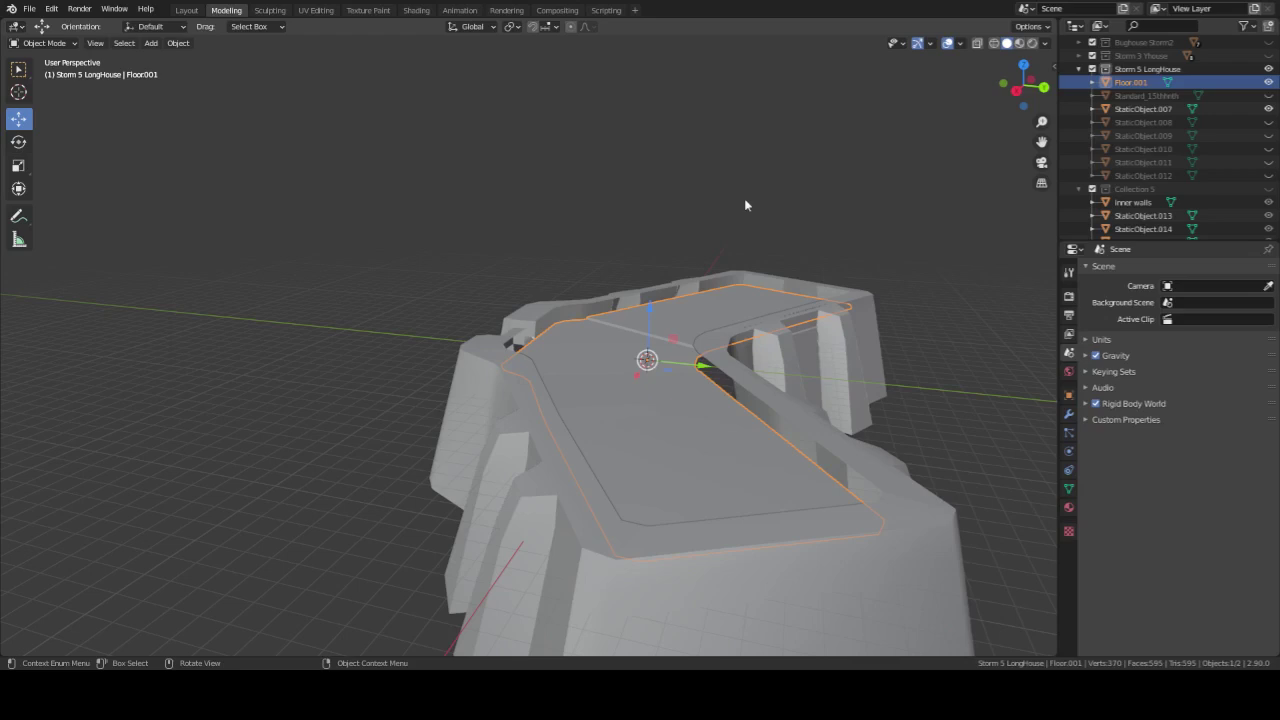
Add StaticObject.007 to the selection and zoom in on the wall edge.
ctrl+click(1154, 111)
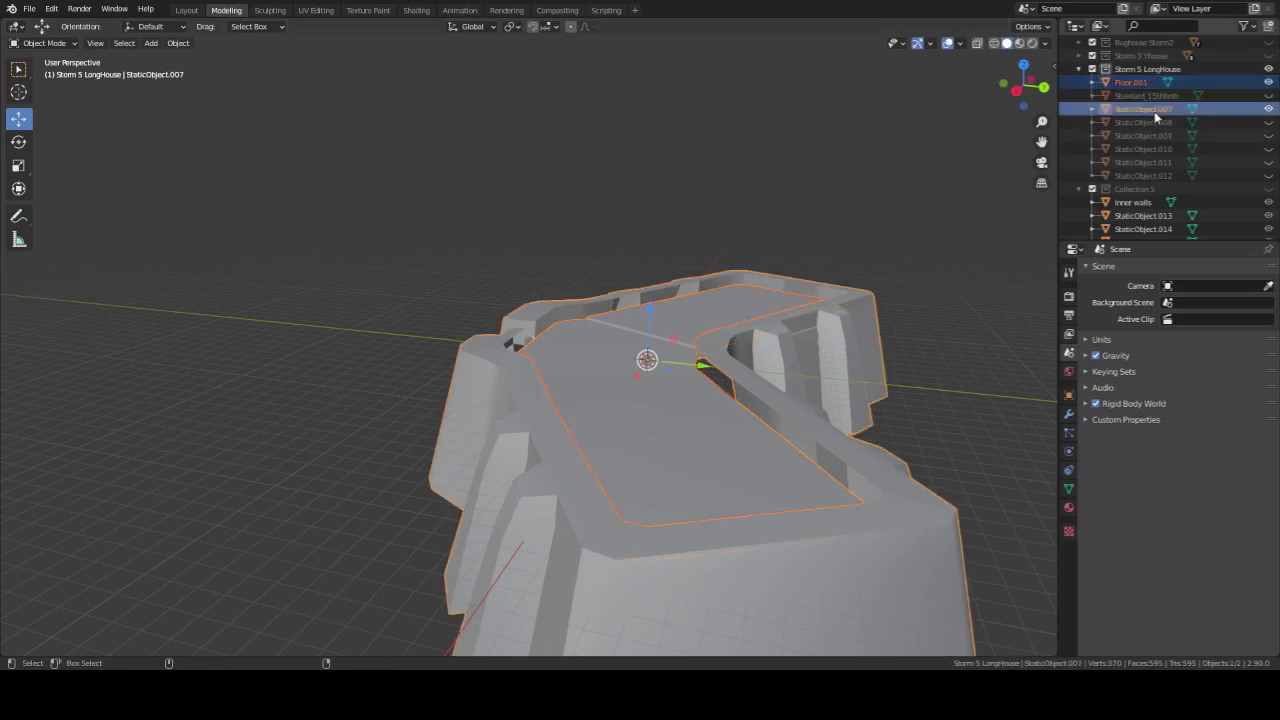
scroll(729, 239, down, 1)
mouse_move(729, 239)
middle_down()
mouse_move(828, 247)
mouse_move(747, 283)
middle_up()
scroll(823, 253, up, 2)
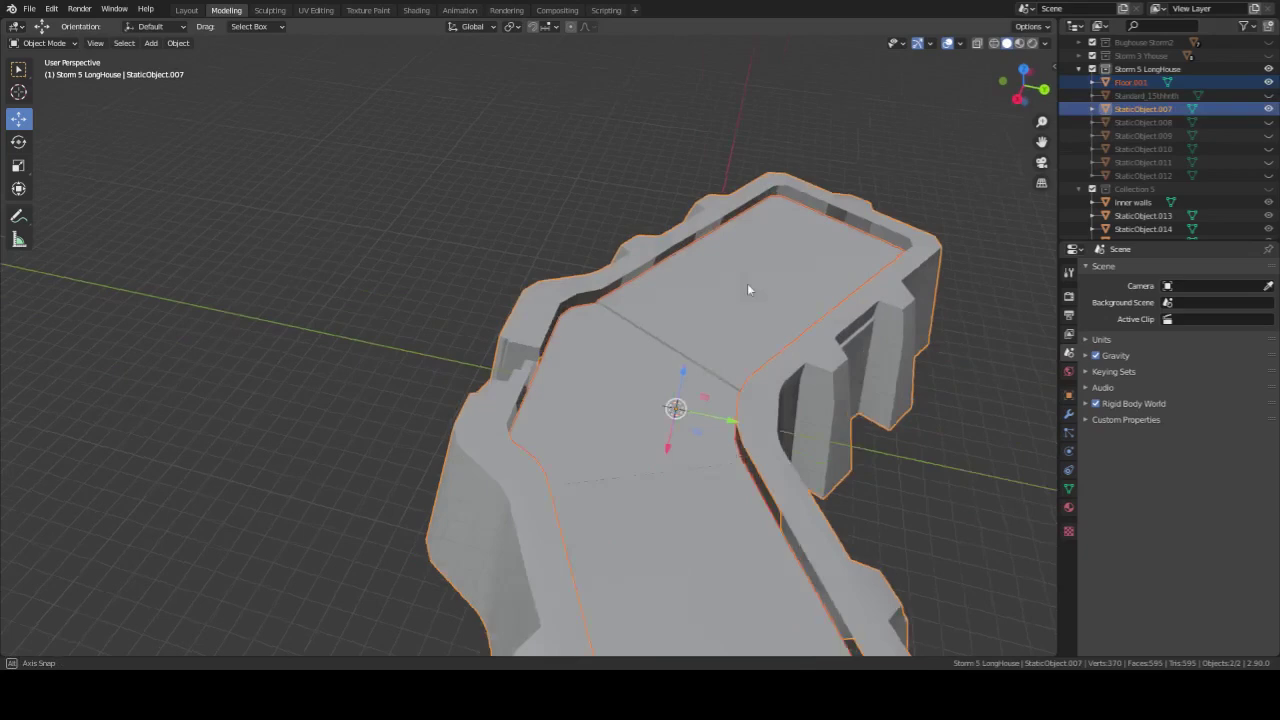
scroll(768, 216, up, 3)
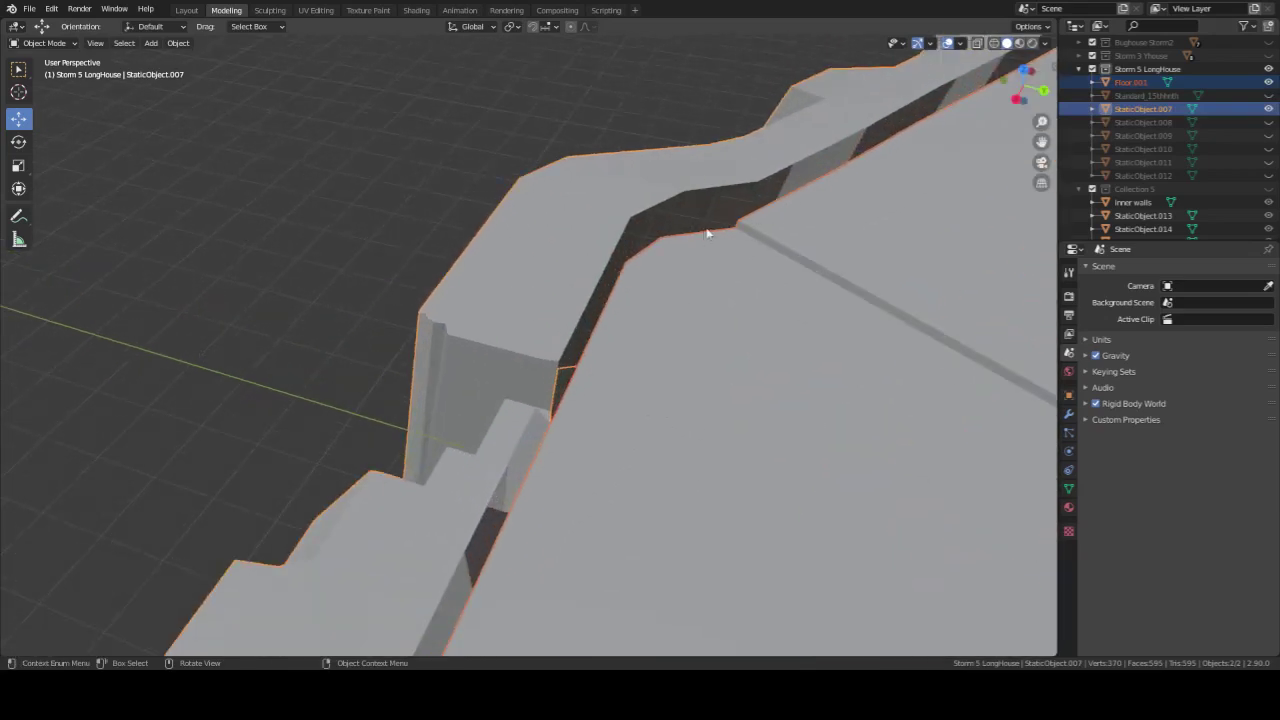
mouse_move(706, 233)
middle_down()
mouse_move(691, 220)
mouse_move(700, 228)
middle_up()
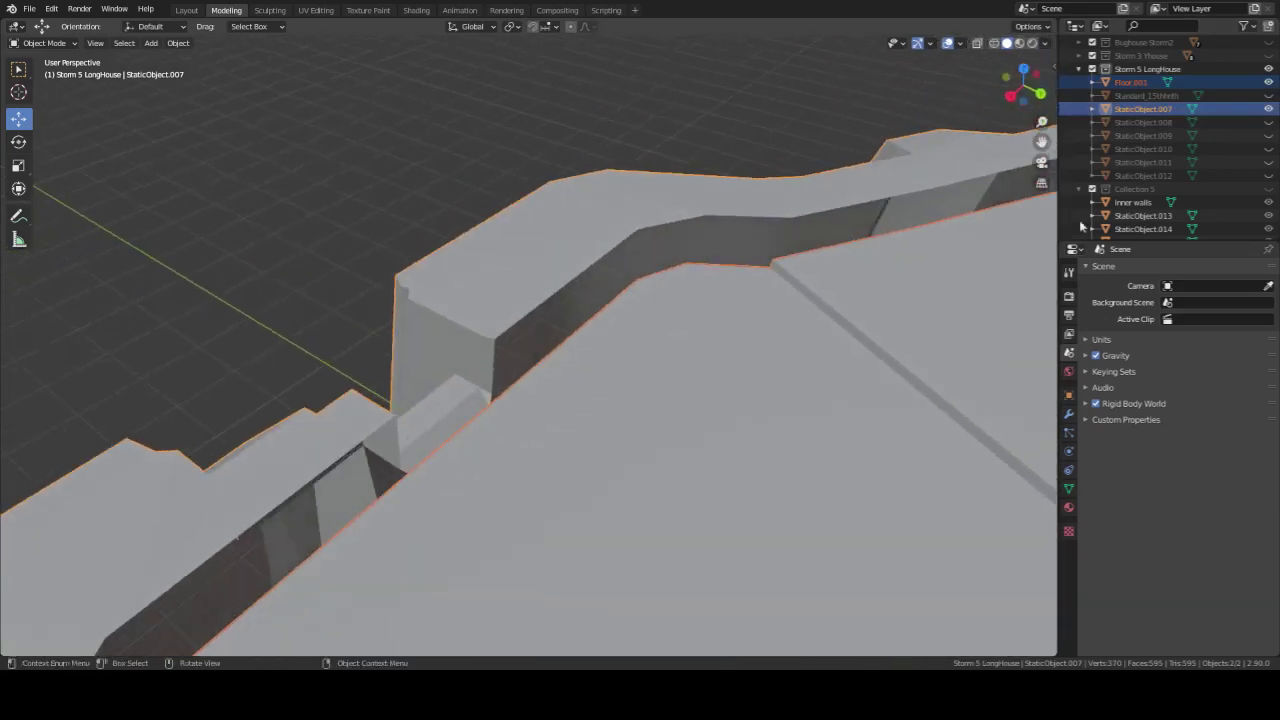
Toggle StaticObject.011's visibility repeatedly to compare the wall notches.
click(1270, 162)
click(1270, 163)
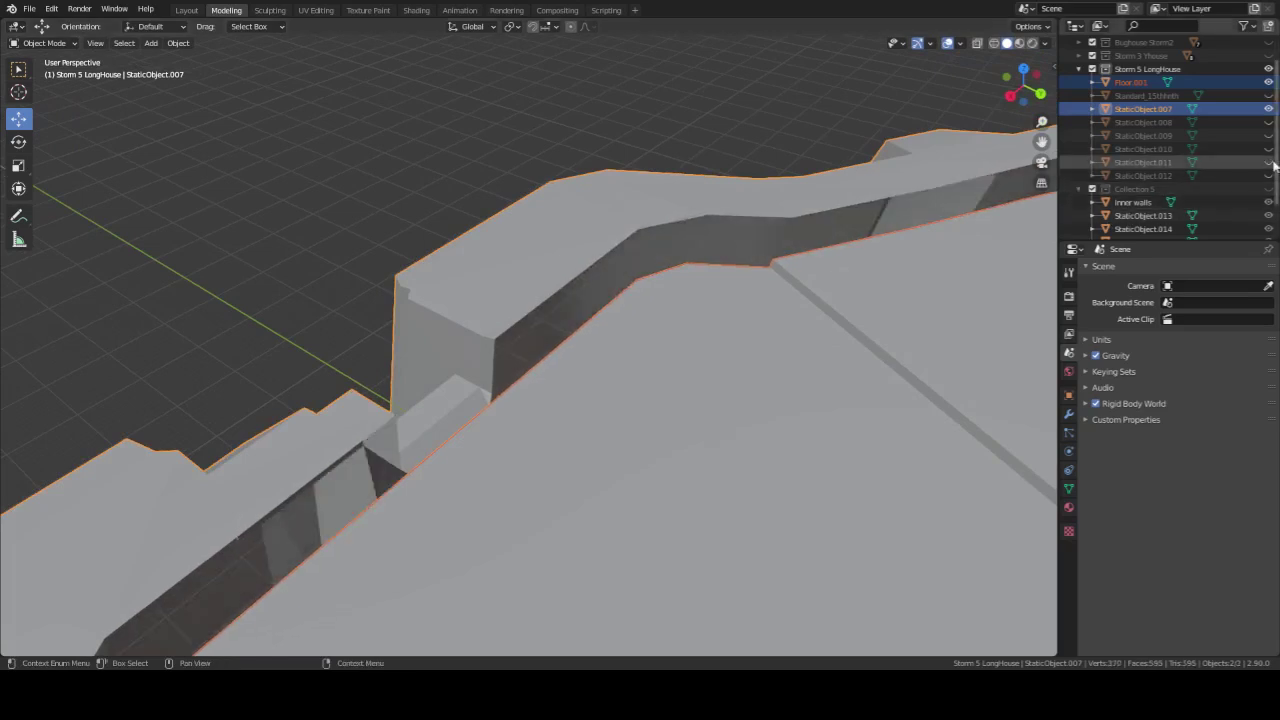
click(1270, 163)
click(1270, 162)
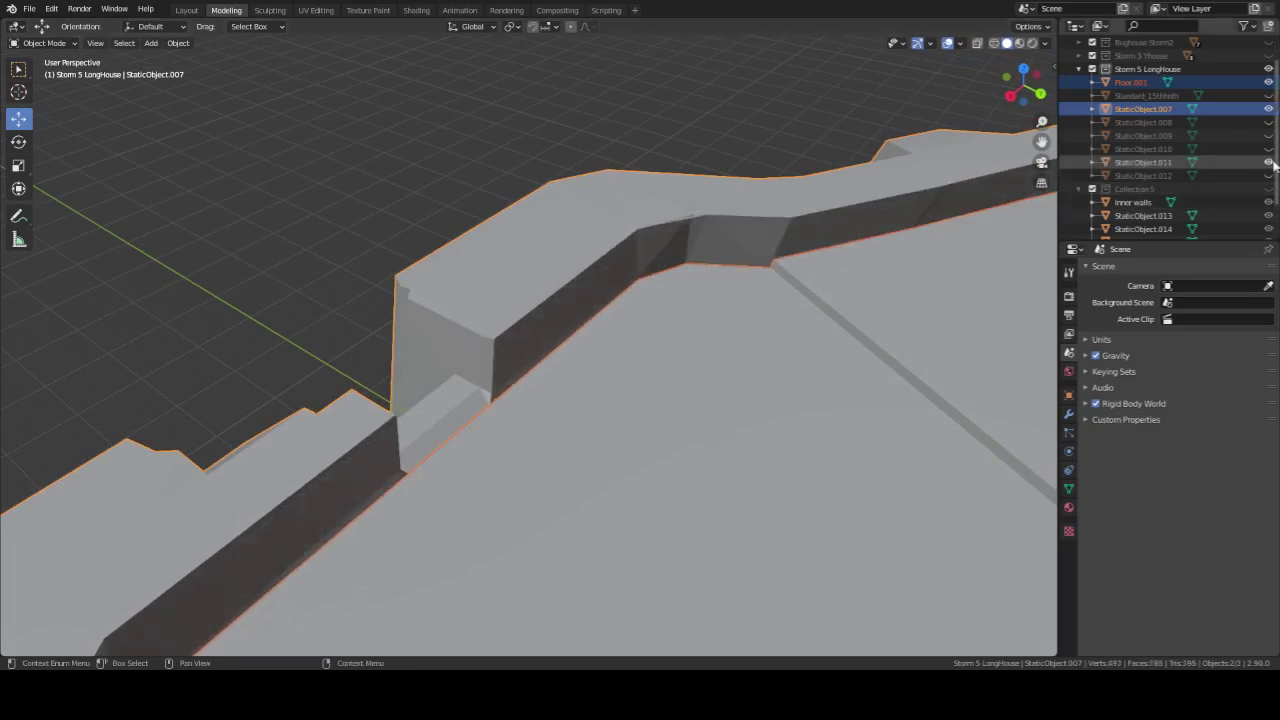
click(1270, 162)
click(1270, 163)
click(1270, 163)
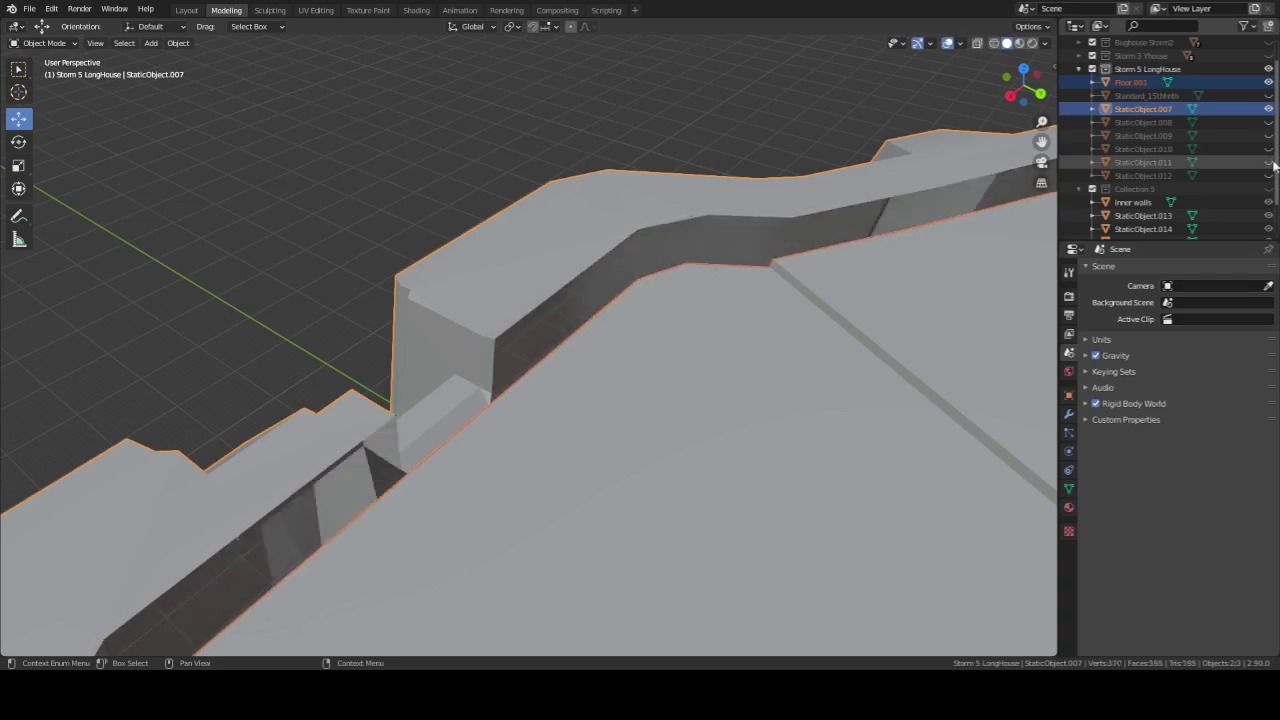
click(1270, 163)
click(1270, 163)
From a close wall view, toggle StaticObject.011 again, leaving it shown.
mouse_move(769, 260)
middle_down()
mouse_move(657, 244)
mouse_move(651, 306)
middle_up()
scroll(651, 306, up, 4)
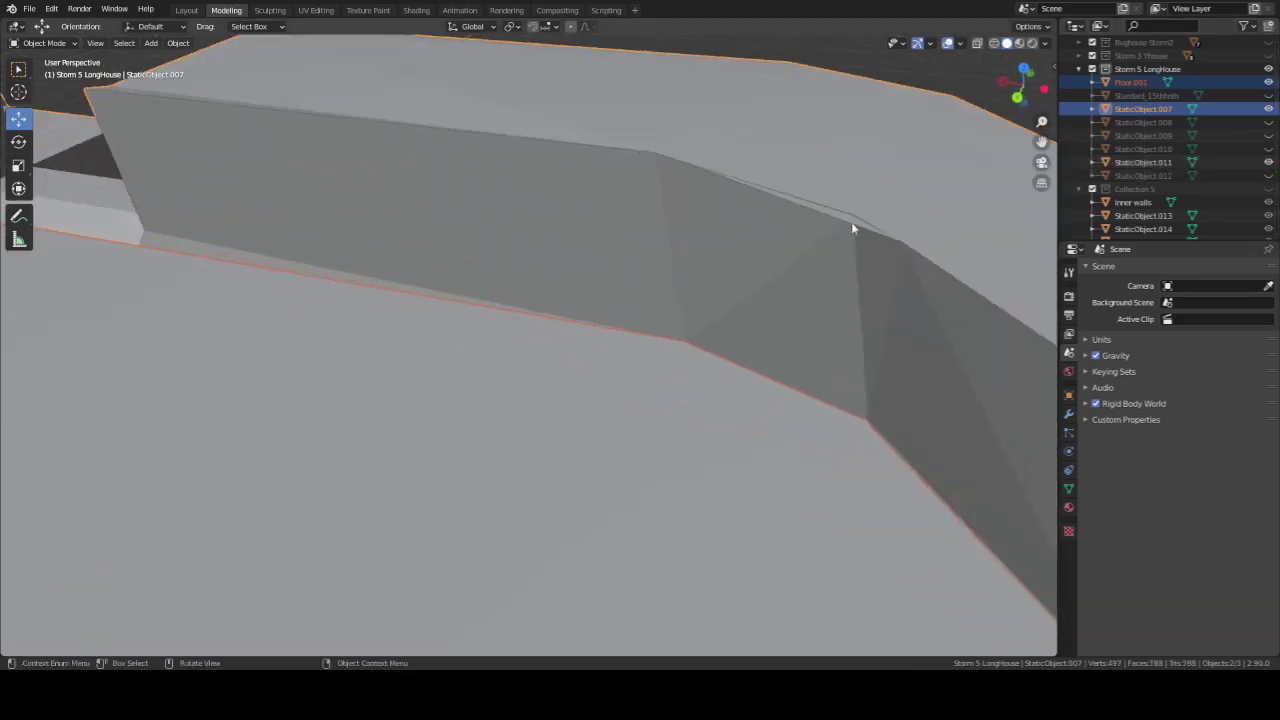
click(1269, 163)
click(1269, 163)
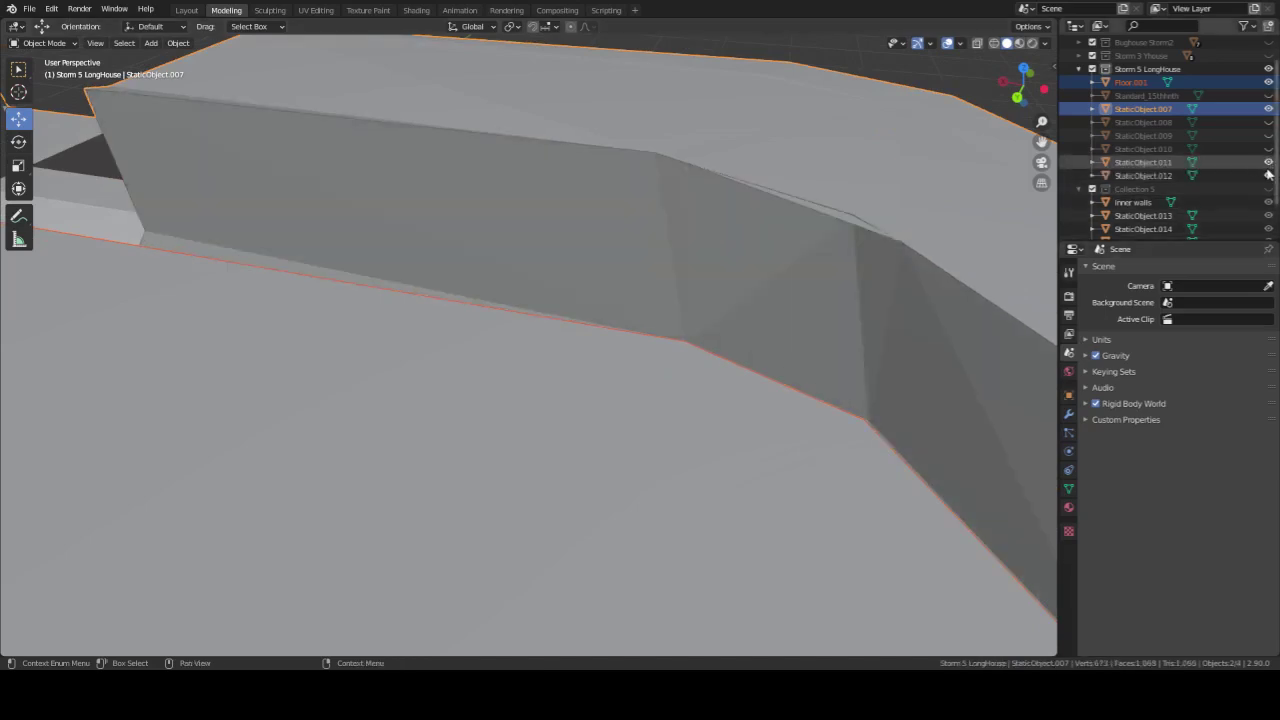
click(1269, 166)
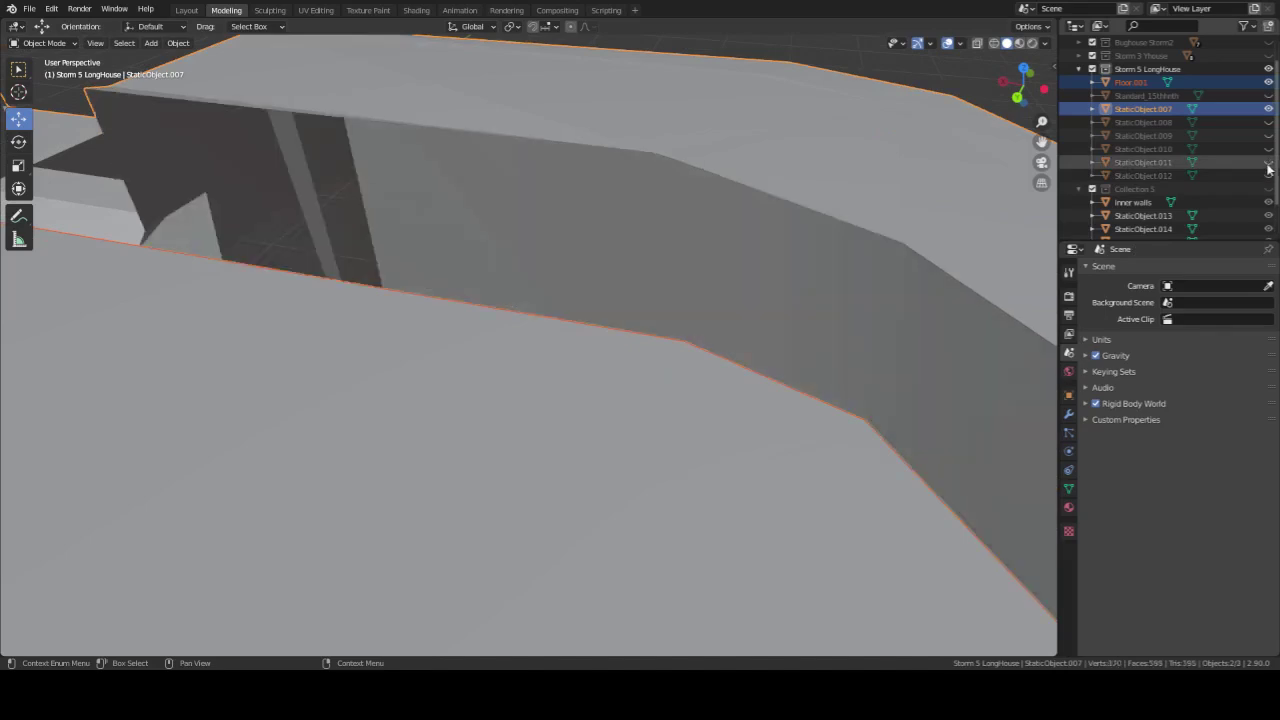
click(1269, 166)
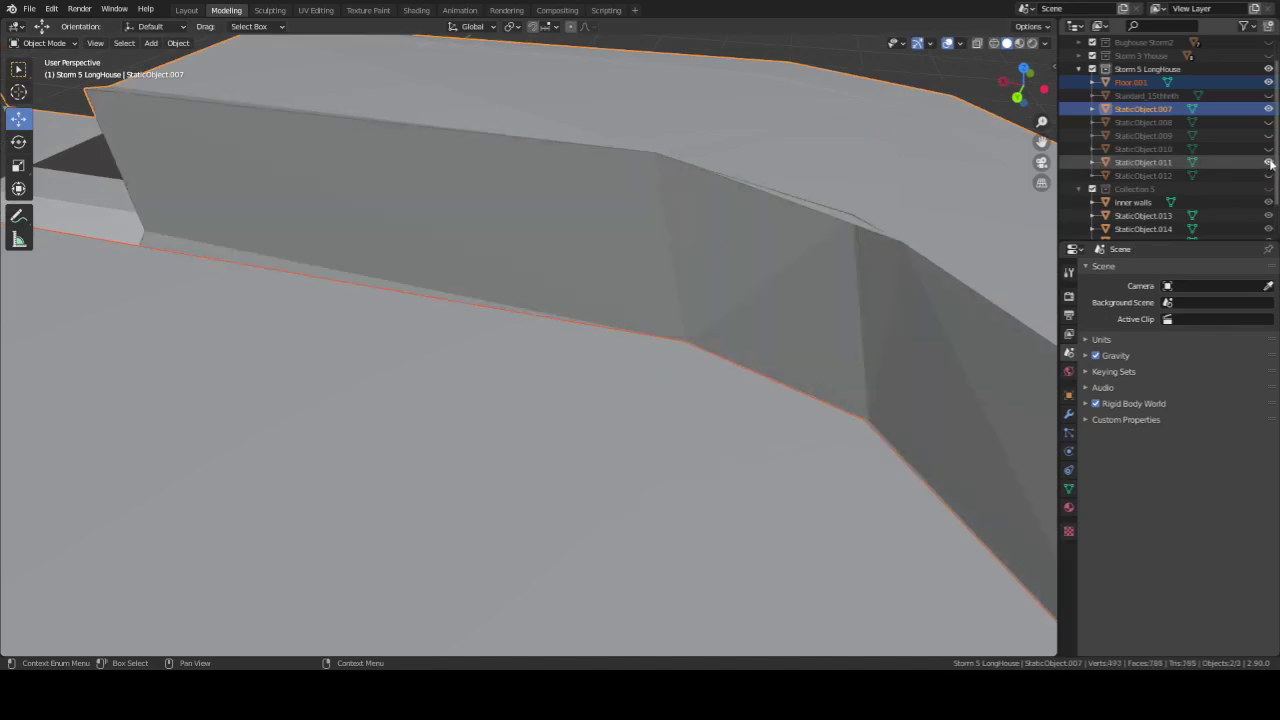
click(1269, 163)
click(1269, 163)
scroll(1080, 218, down, 1)
mouse_move(848, 251)
middle_down()
mouse_move(683, 204)
mouse_move(620, 275)
middle_up()
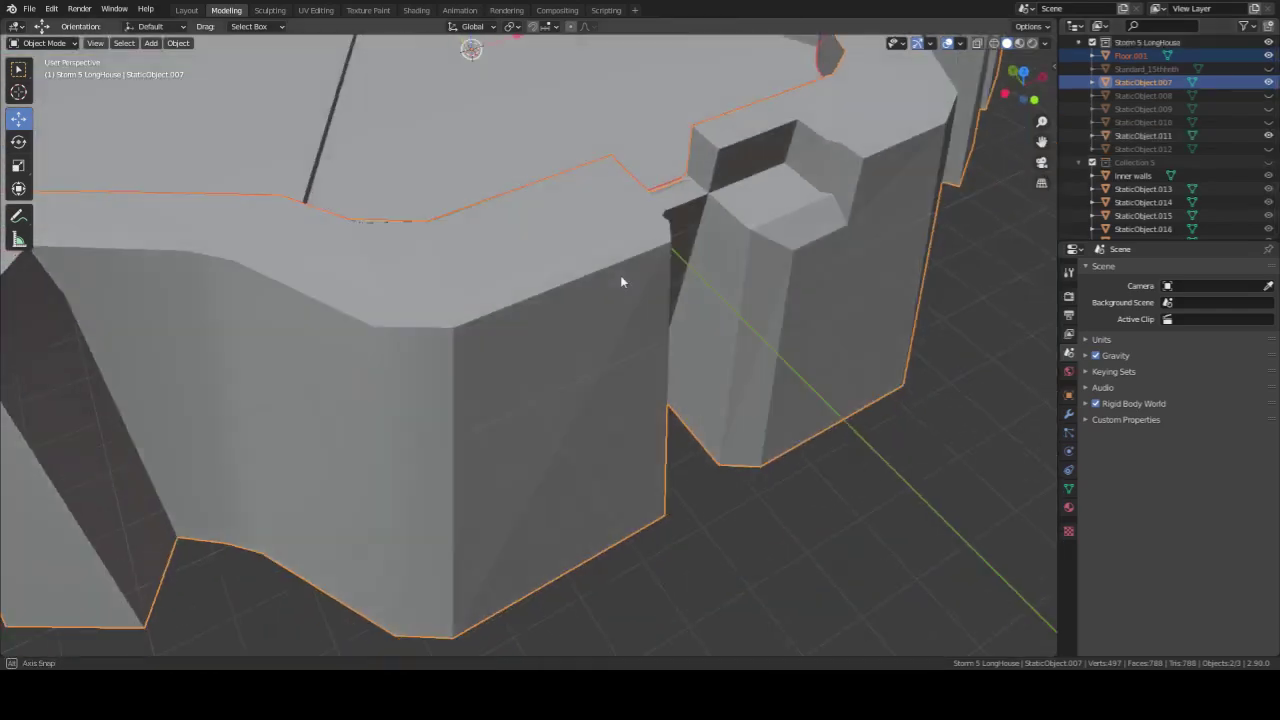
scroll(620, 275, down, 3)
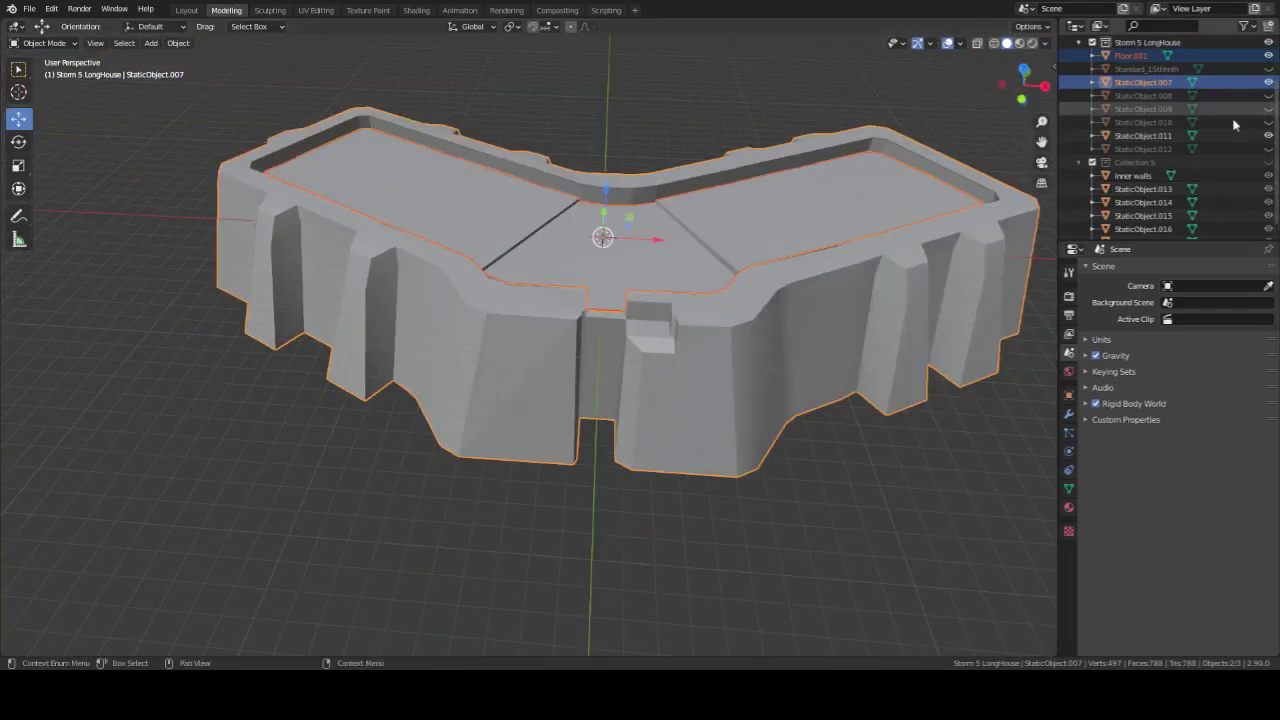
Toggle the StaticObject.007 outer walls to compare them, leaving them shown.
click(1269, 82)
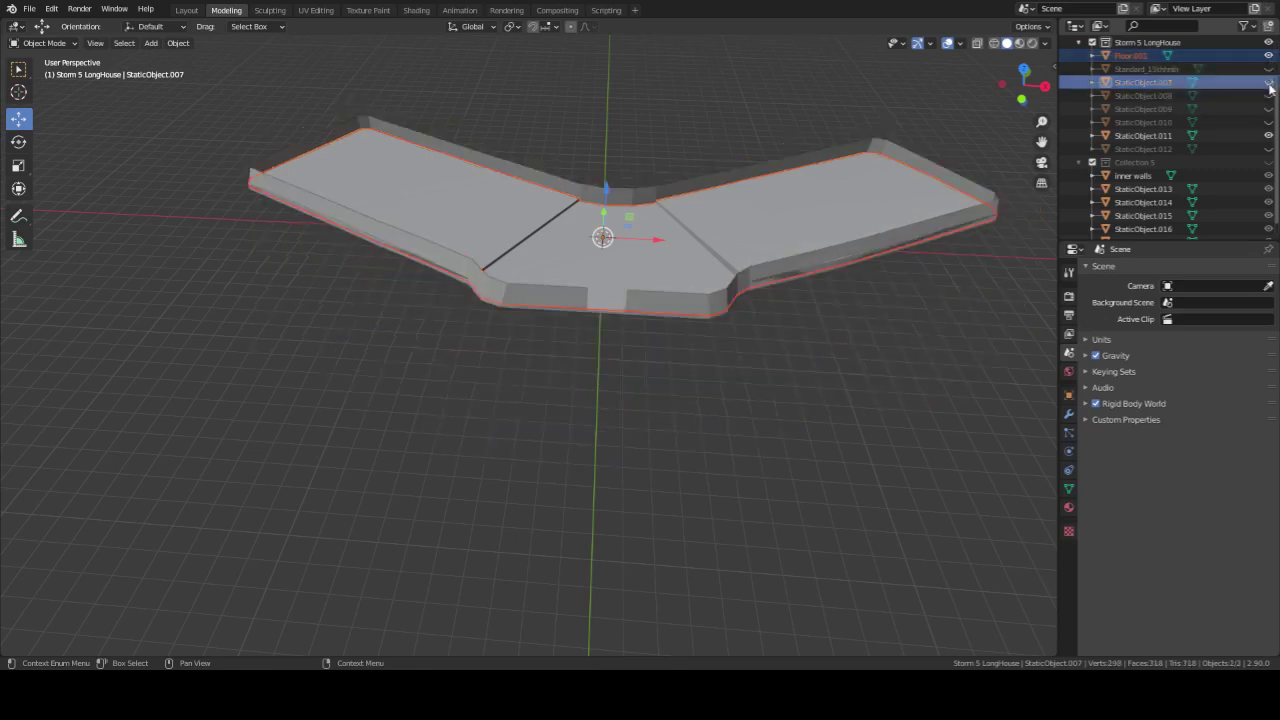
click(1269, 86)
click(1269, 86)
click(1269, 86)
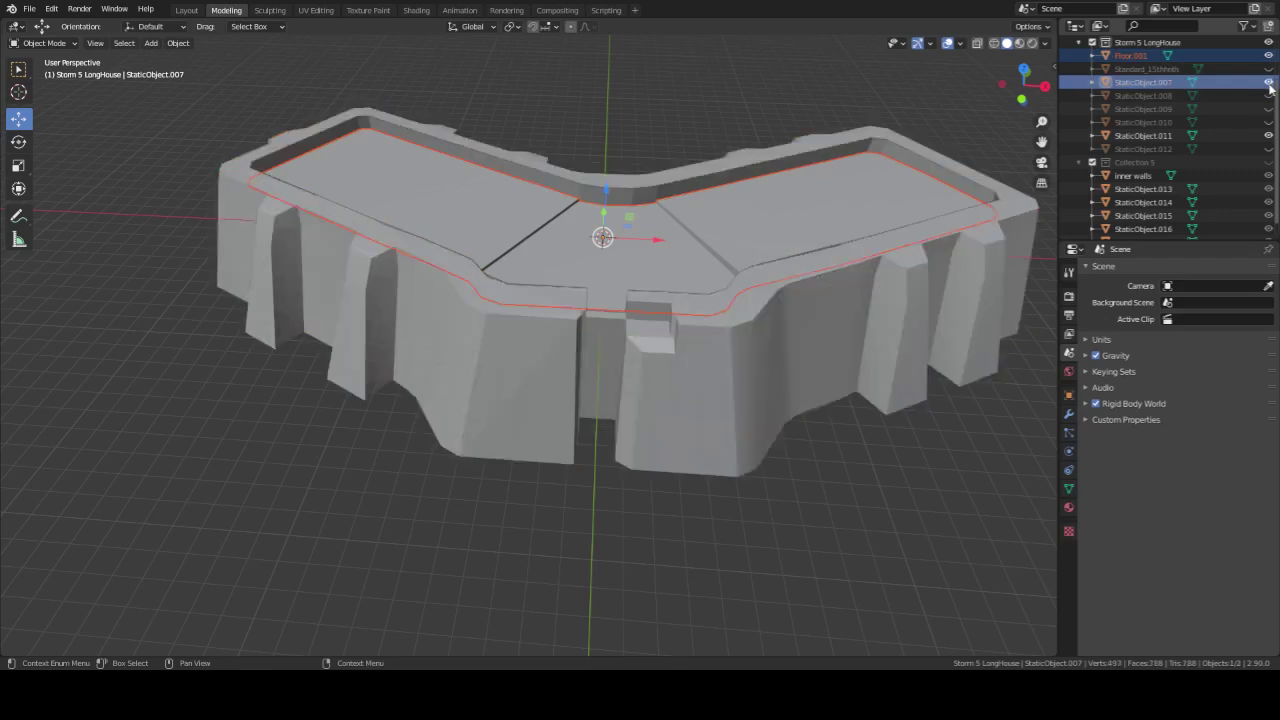
click(1269, 86)
click(1269, 87)
click(1269, 87)
click(1269, 86)
click(1269, 86)
Hide StaticObject.011, leaving only the floor and outer walls, and bring up the File menu.
mouse_move(834, 269)
middle_down()
mouse_move(734, 262)
mouse_move(671, 214)
mouse_move(666, 223)
middle_up()
scroll(736, 258, up, 3)
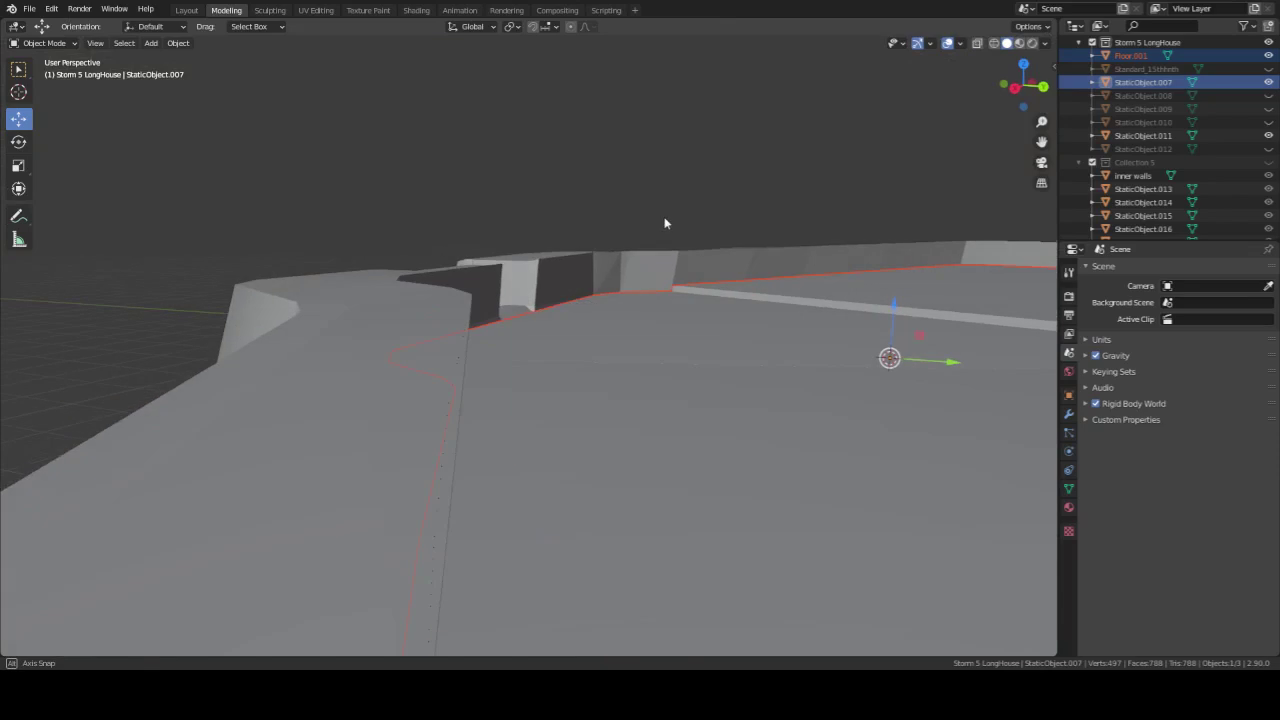
mouse_move(545, 443)
middle_down()
mouse_move(540, 414)
mouse_move(530, 419)
mouse_move(606, 391)
middle_up()
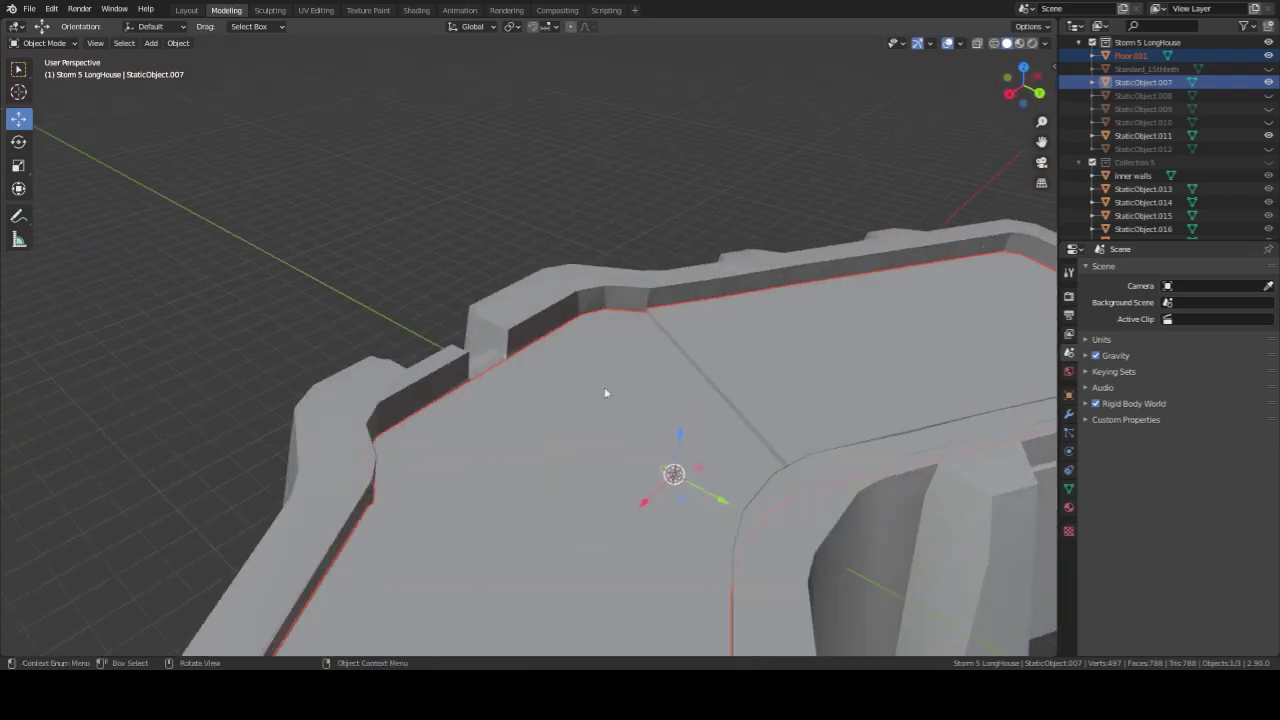
click(1268, 135)
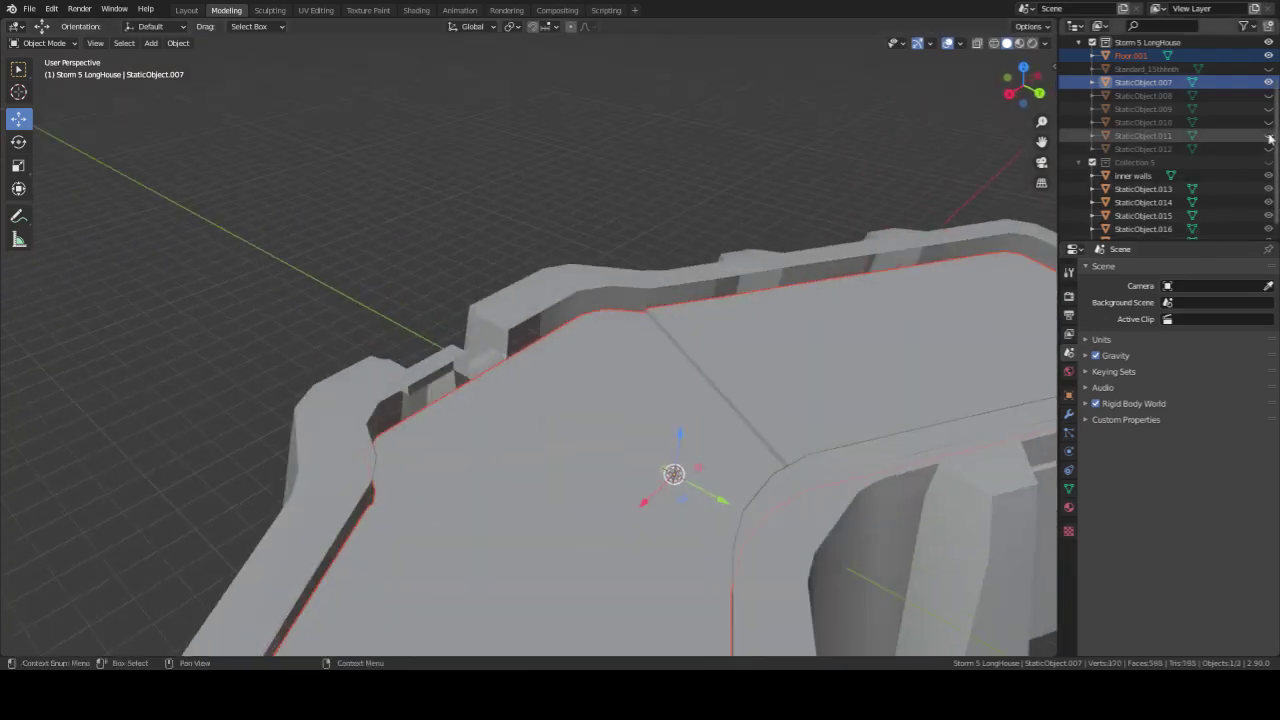
scroll(809, 126, down, 2)
scroll(800, 135, down, 3)
mouse_move(797, 143)
middle_down()
mouse_move(928, 153)
mouse_move(889, 182)
middle_up()
click(29, 9)
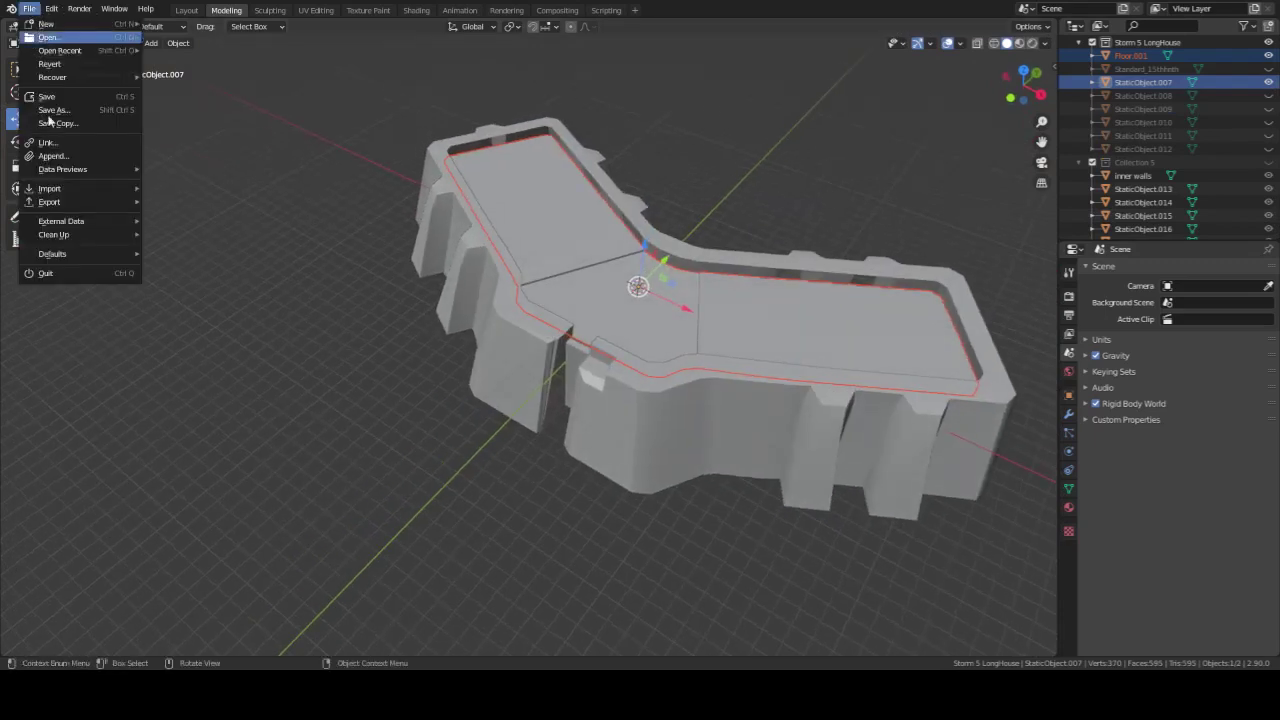
mouse_move(50, 201)
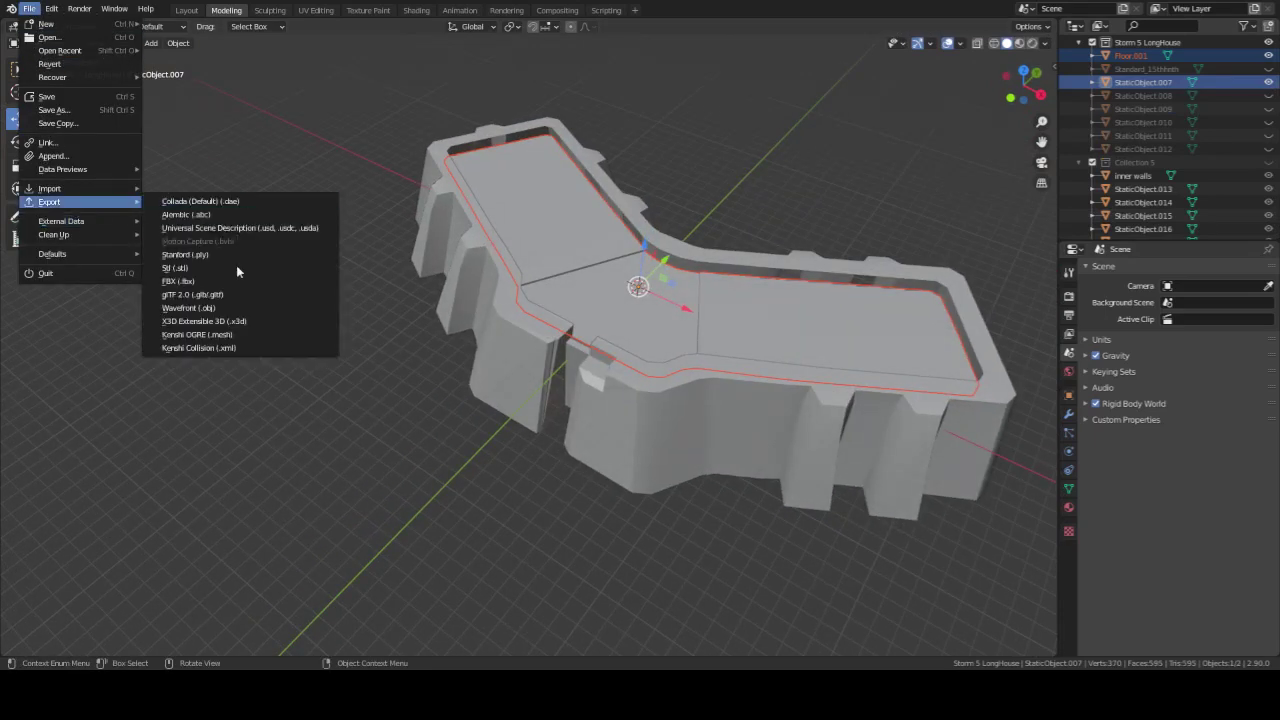
Export only the selected objects as a Kenshi Collision (.xml) file.
click(218, 334)
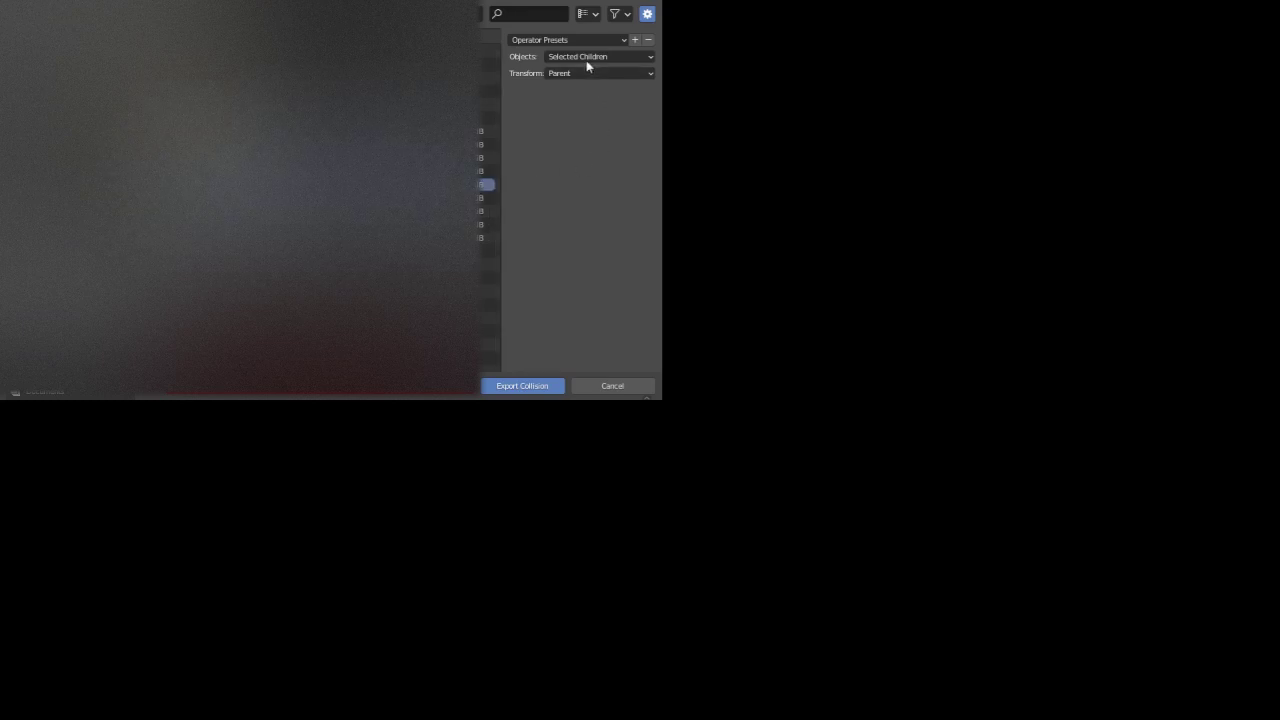
click(590, 57)
click(586, 86)
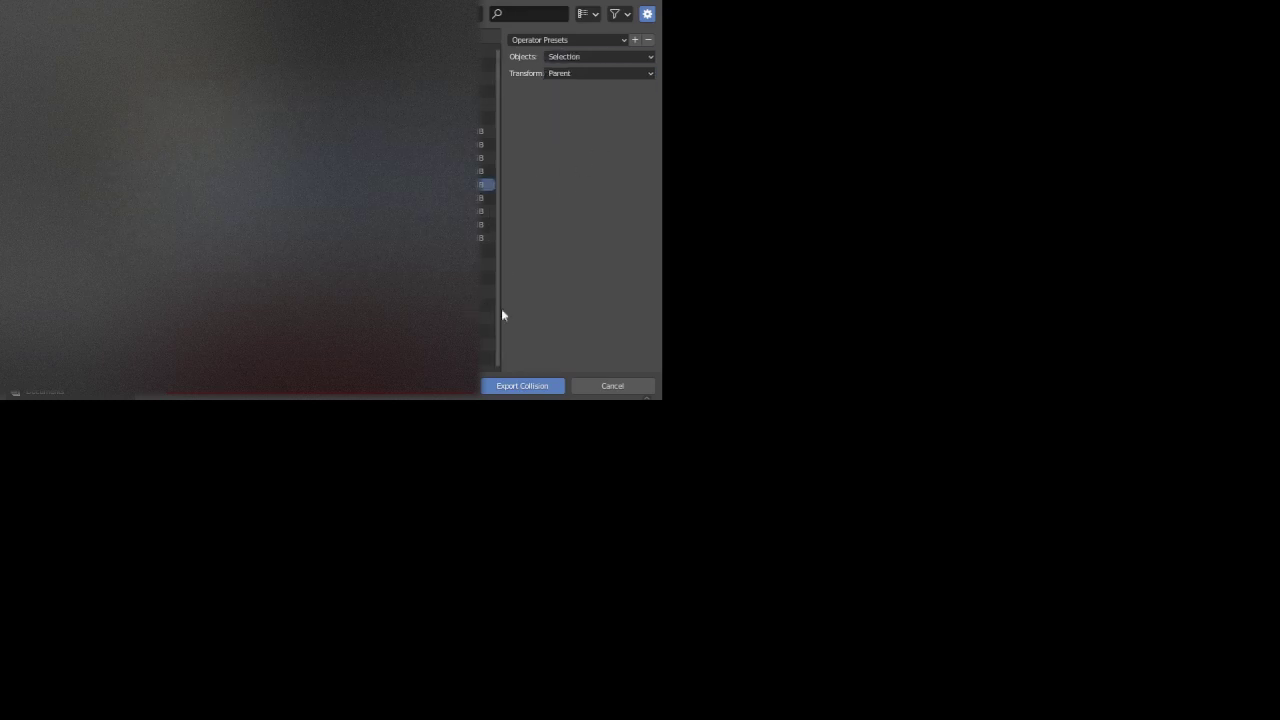
click(535, 388)
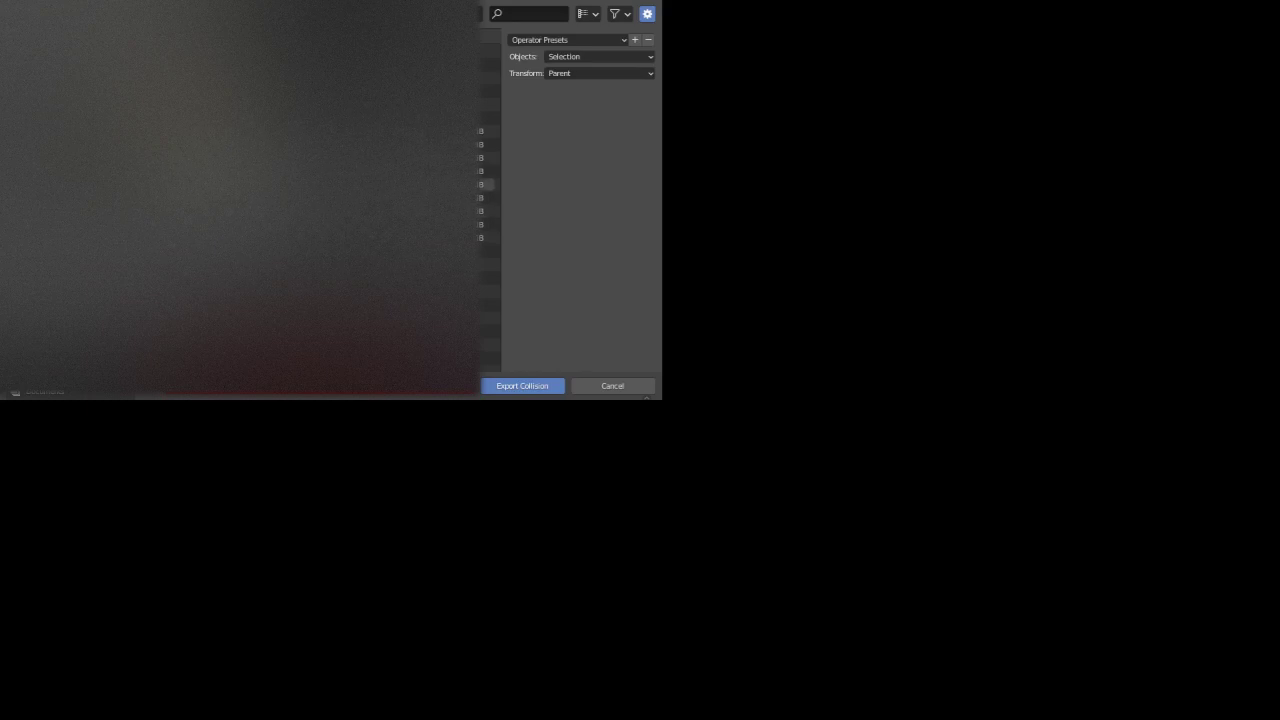
click(487, 184)
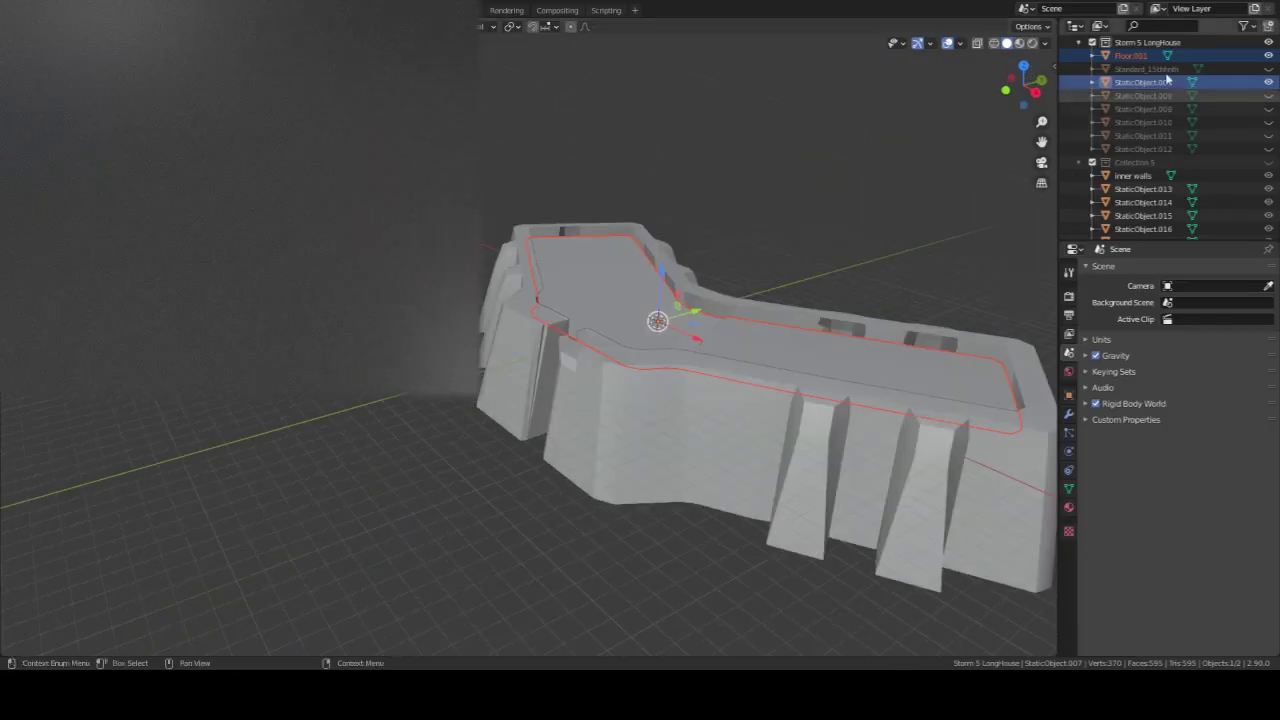
Select StaticObject.007, then add Floor.001 as the active object.
mouse_move(894, 123)
middle_down()
mouse_move(812, 138)
mouse_move(868, 206)
mouse_move(934, 235)
middle_up()
click(868, 206)
click(1162, 85)
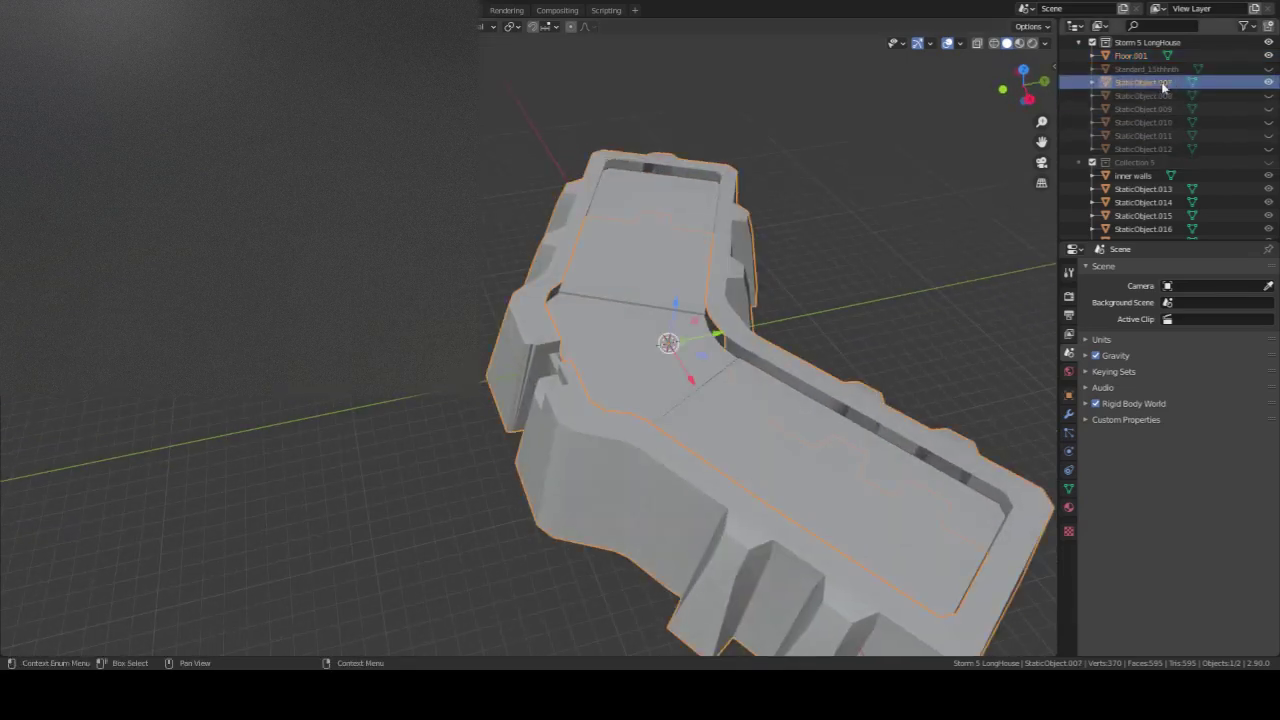
ctrl+click(1158, 56)
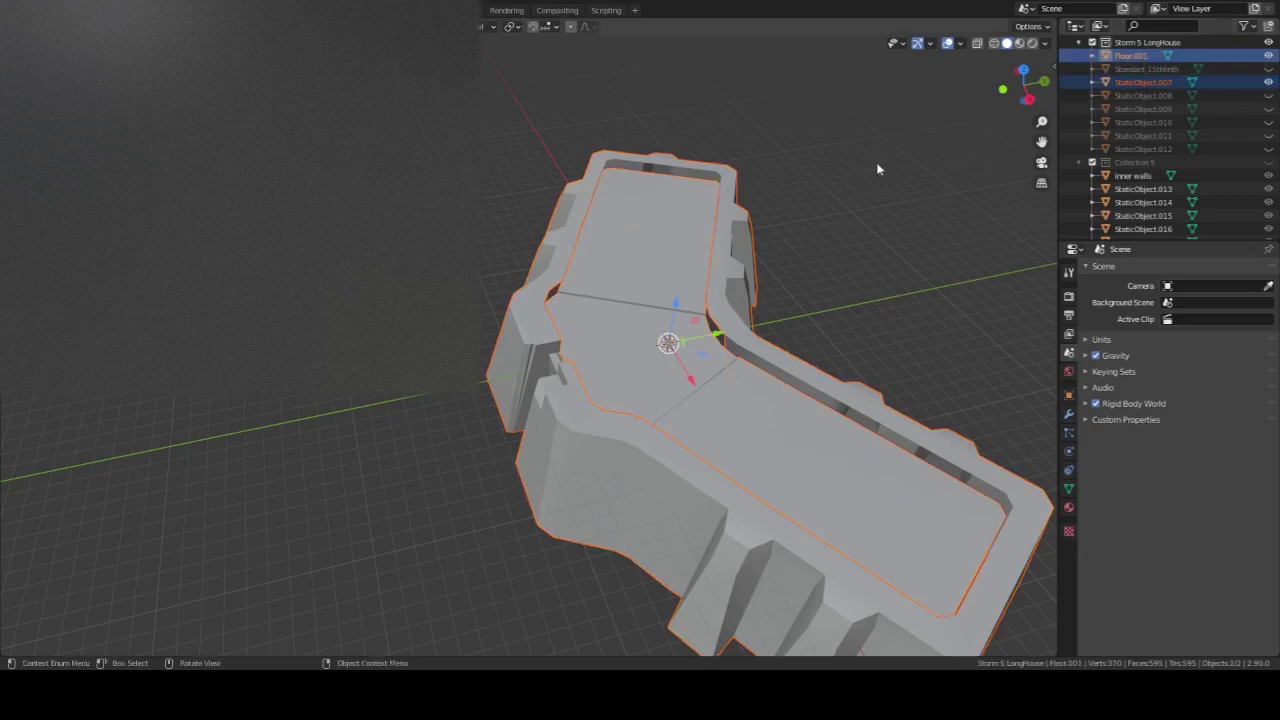
mouse_move(877, 169)
middle_down()
mouse_move(880, 181)
mouse_move(791, 200)
mouse_move(862, 168)
middle_up()
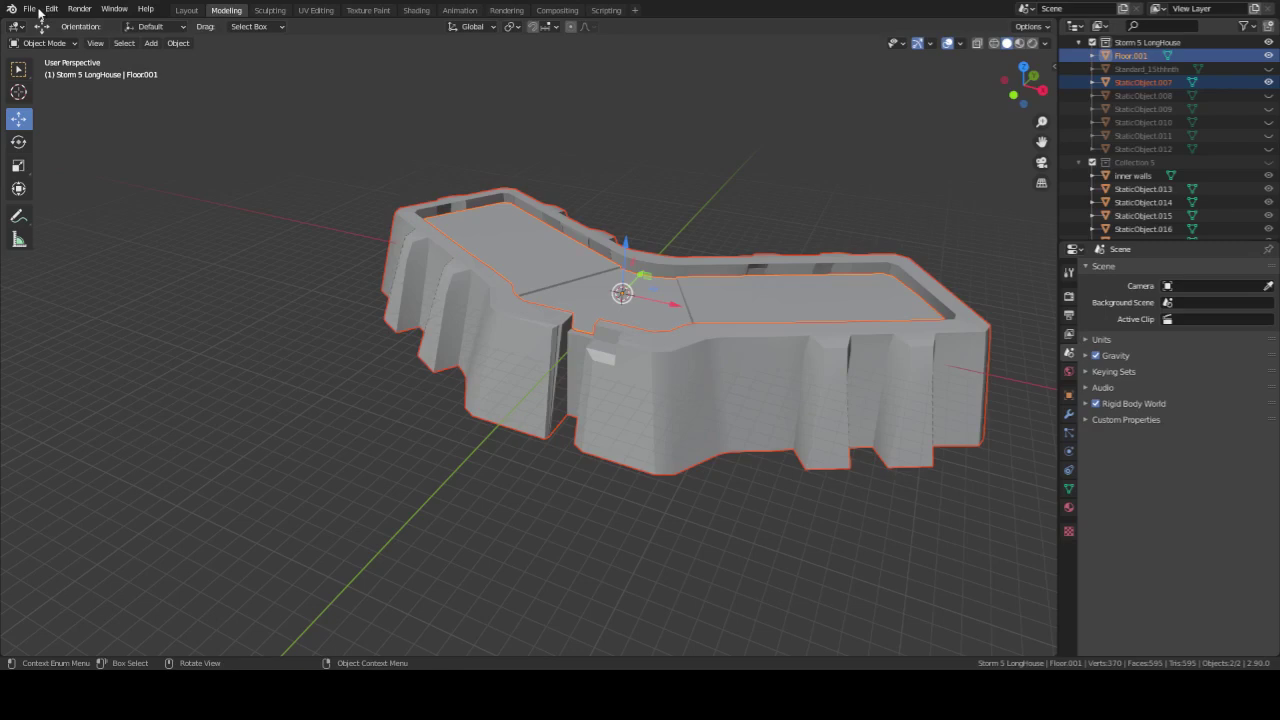
Save the Blender project as Collisions.blend.
click(50, 9)
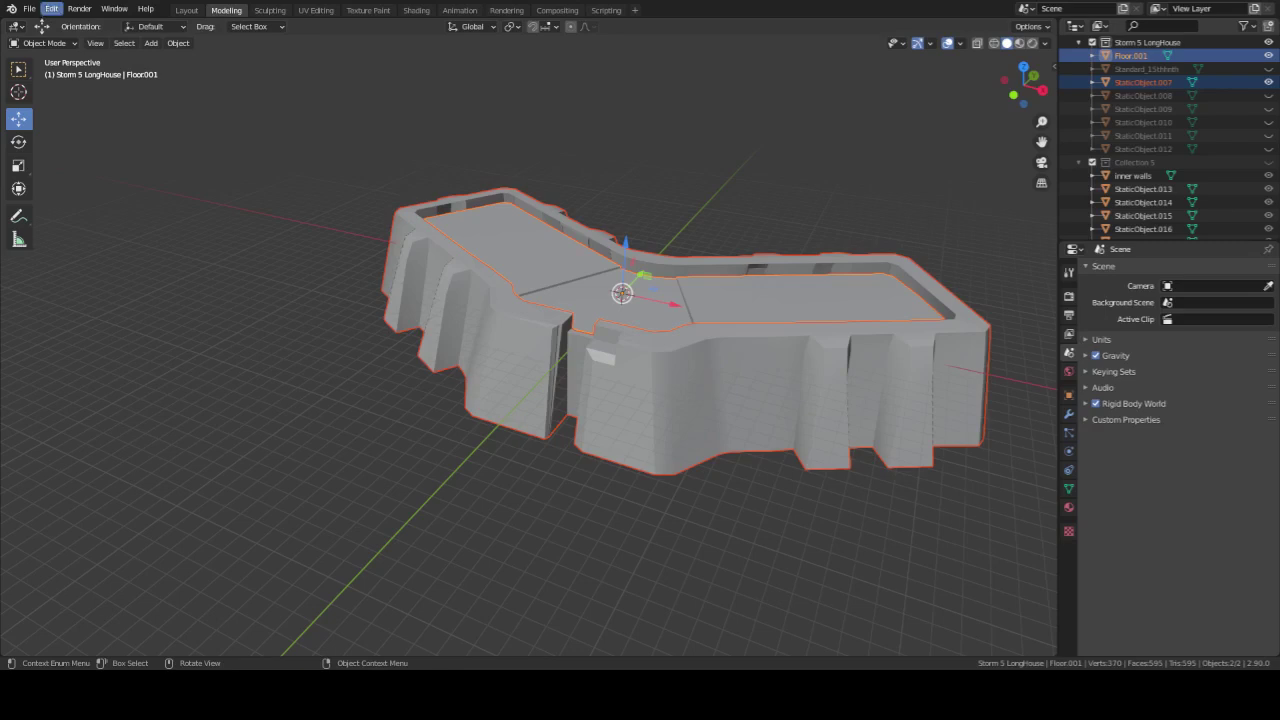
click(29, 9)
click(56, 97)
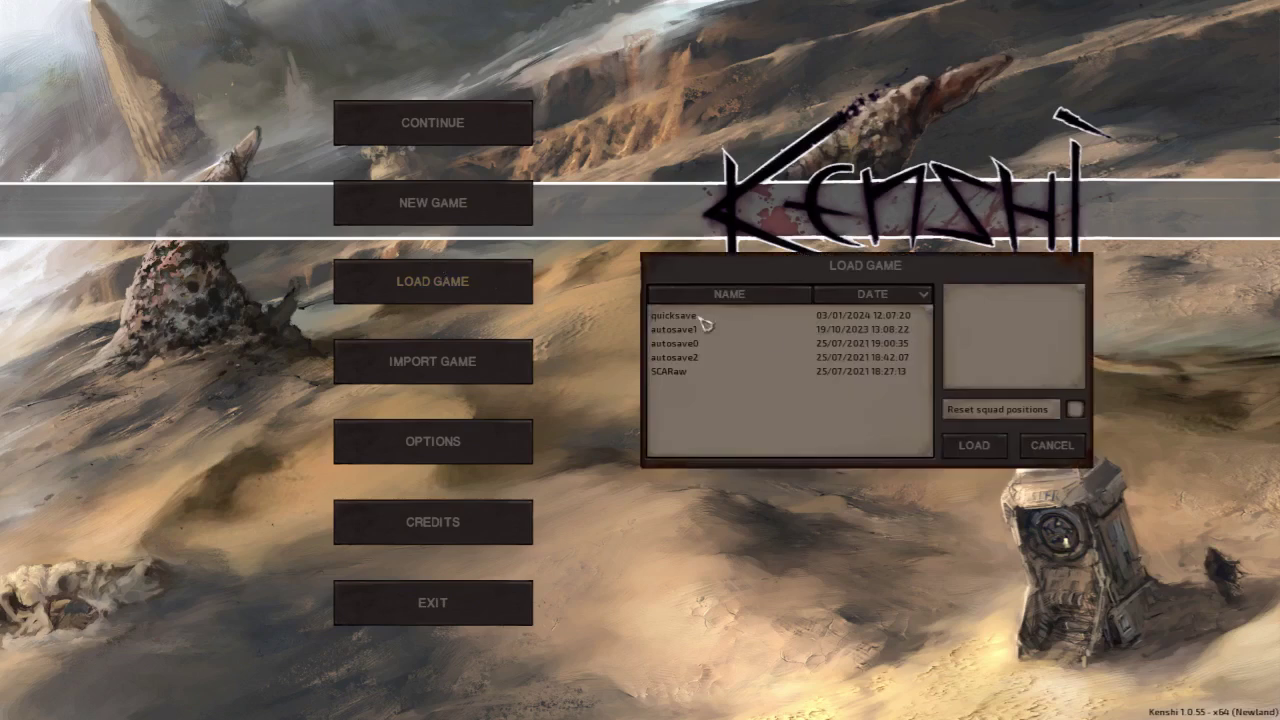
Load the quicksave game from the Load Game list.
click(684, 318)
click(976, 452)
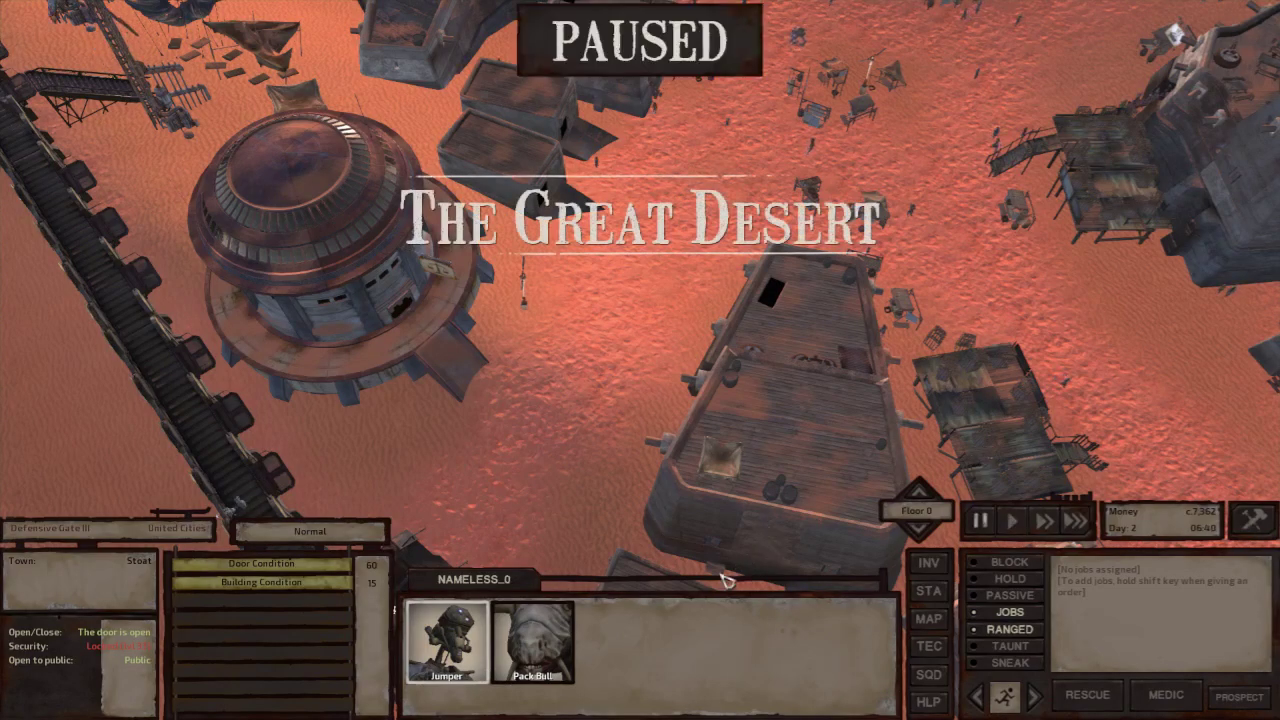
Select Jumper, unpause the game, and send him walking into the desert.
double_click(443, 655)
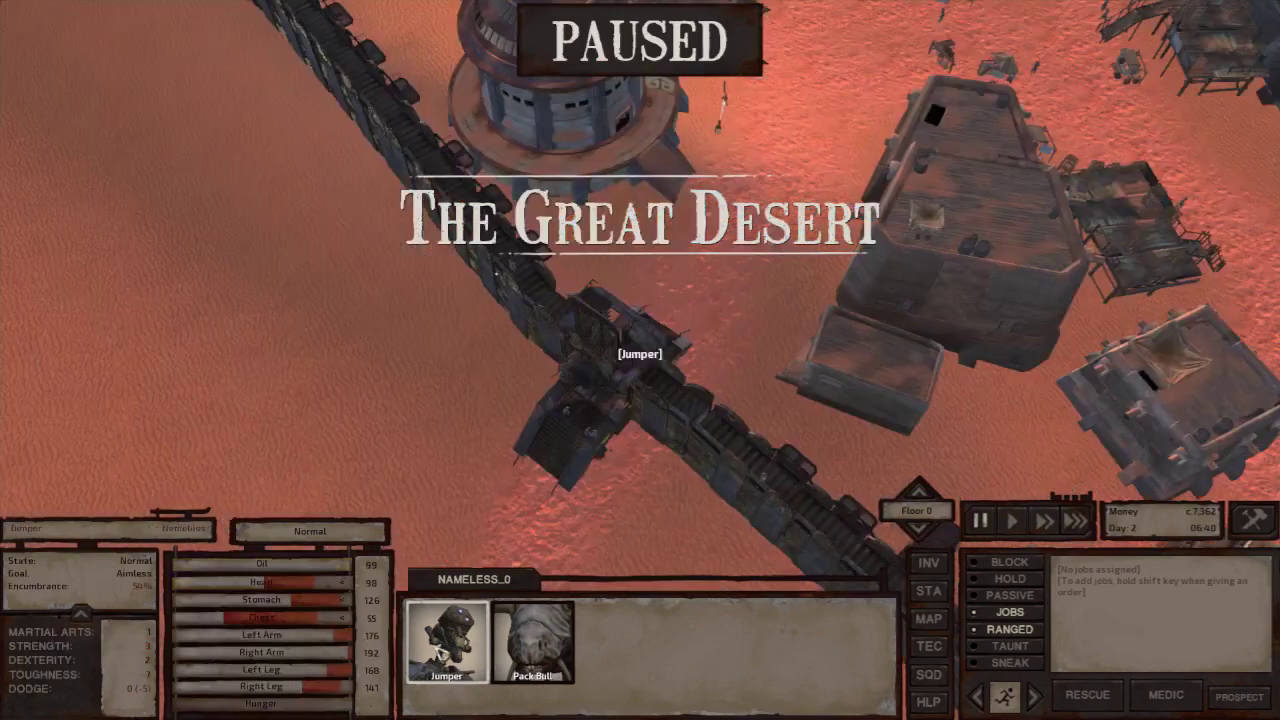
scroll(505, 482, down, 5)
scroll(510, 476, up, 3)
key(space)
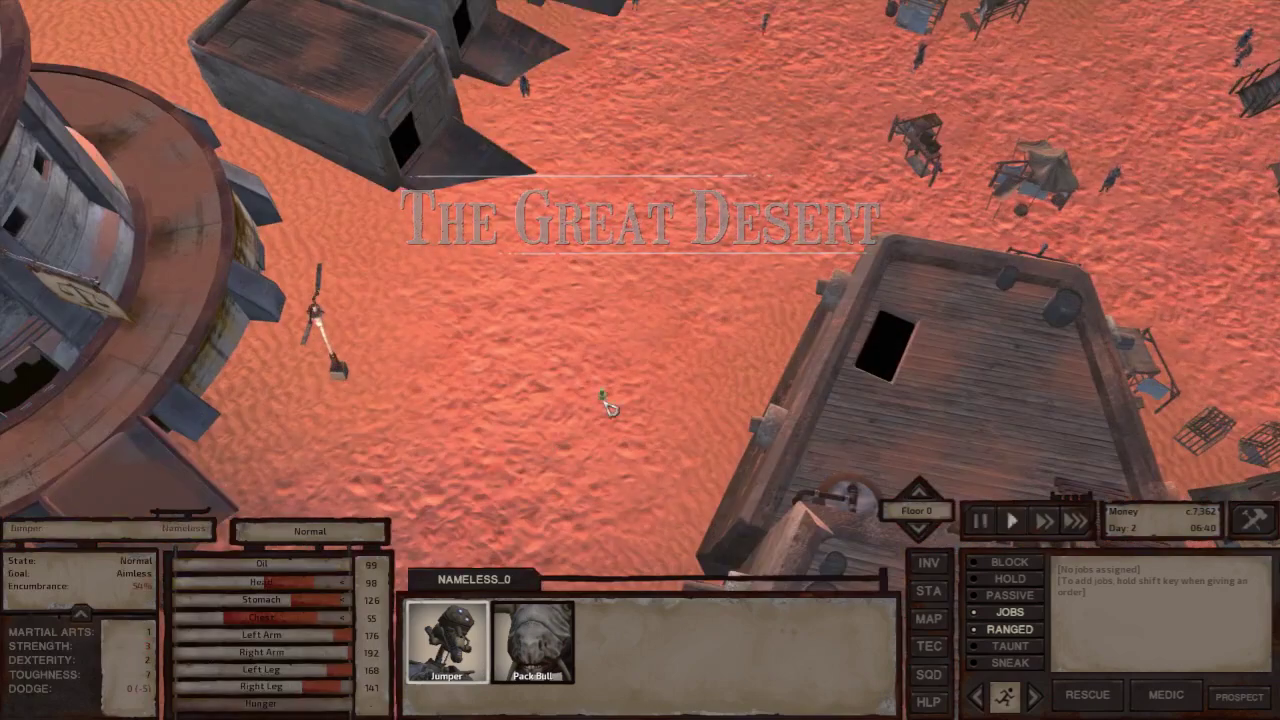
scroll(609, 406, up, 2)
right_click(609, 395)
key(e)
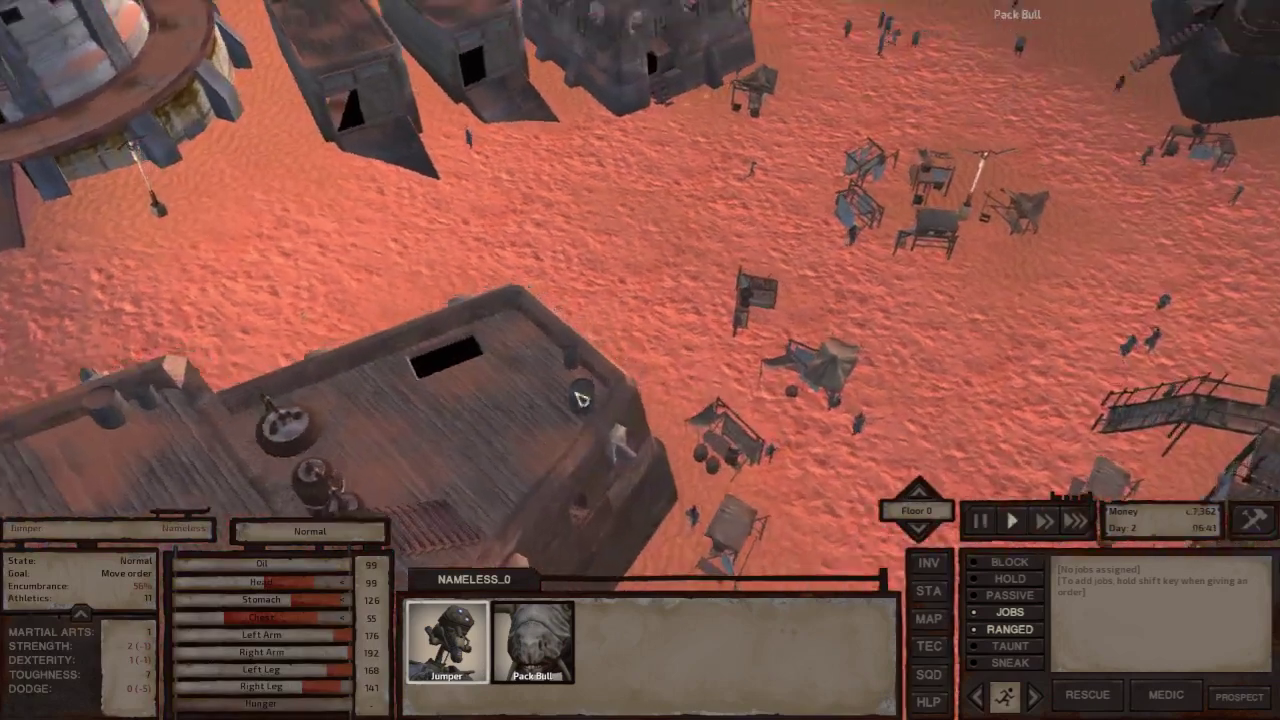
scroll(577, 397, down, 5)
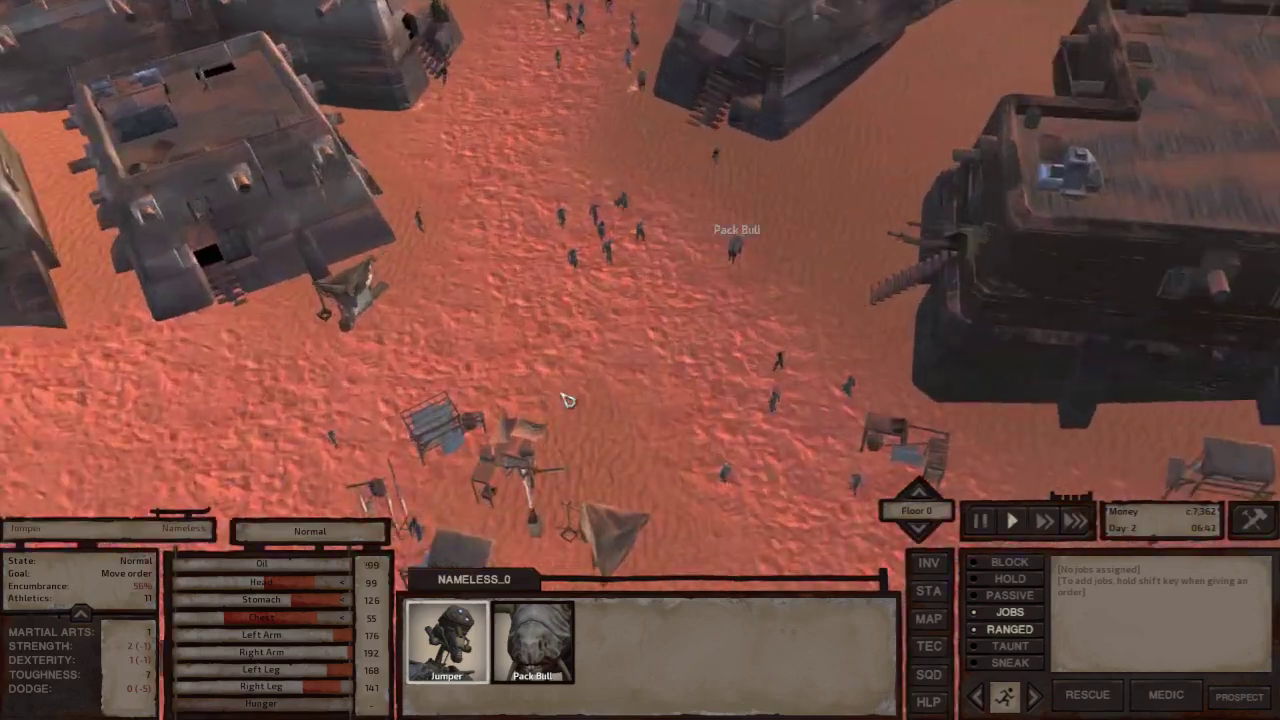
scroll(563, 397, up, 4)
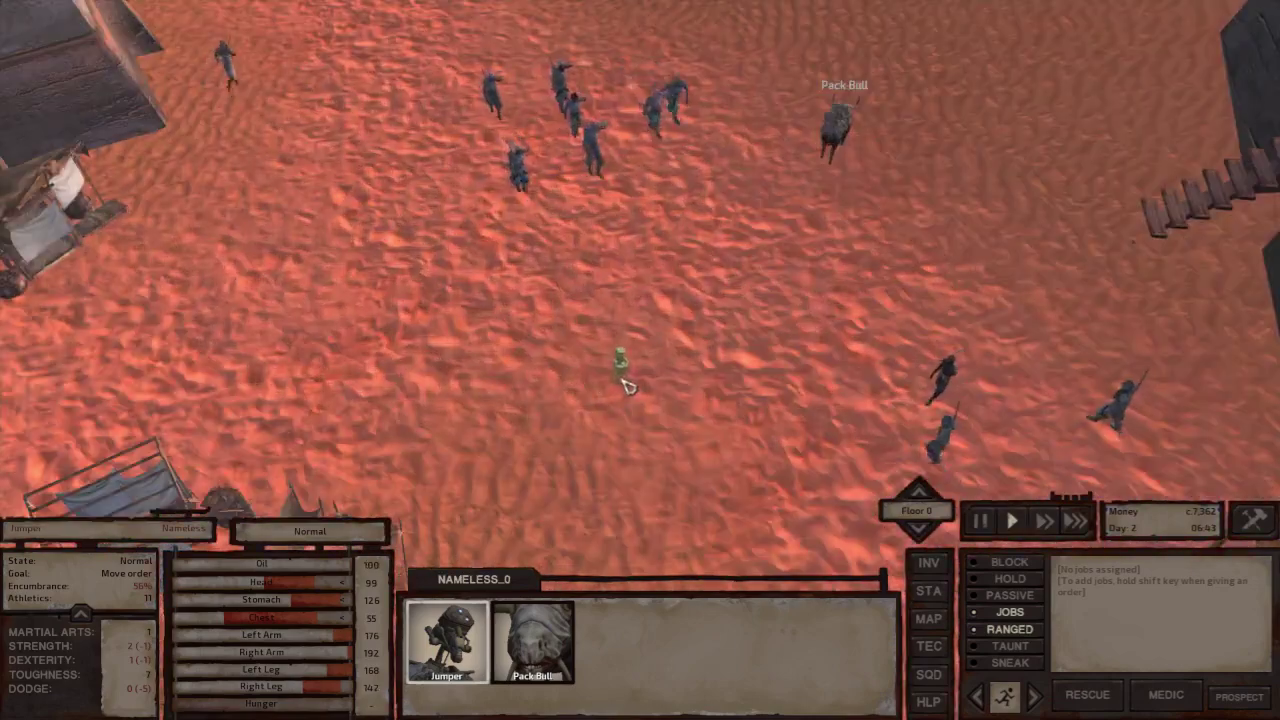
scroll(623, 366, down, 4)
key(e)
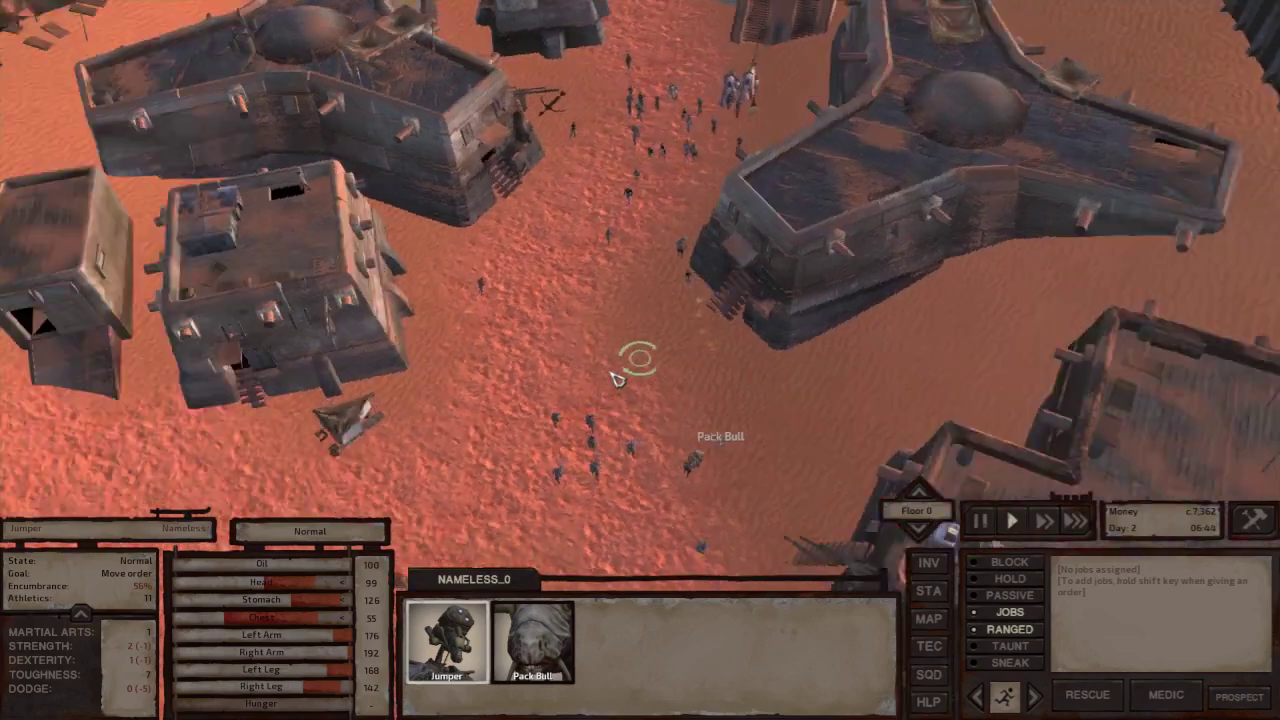
scroll(600, 378, down, 5)
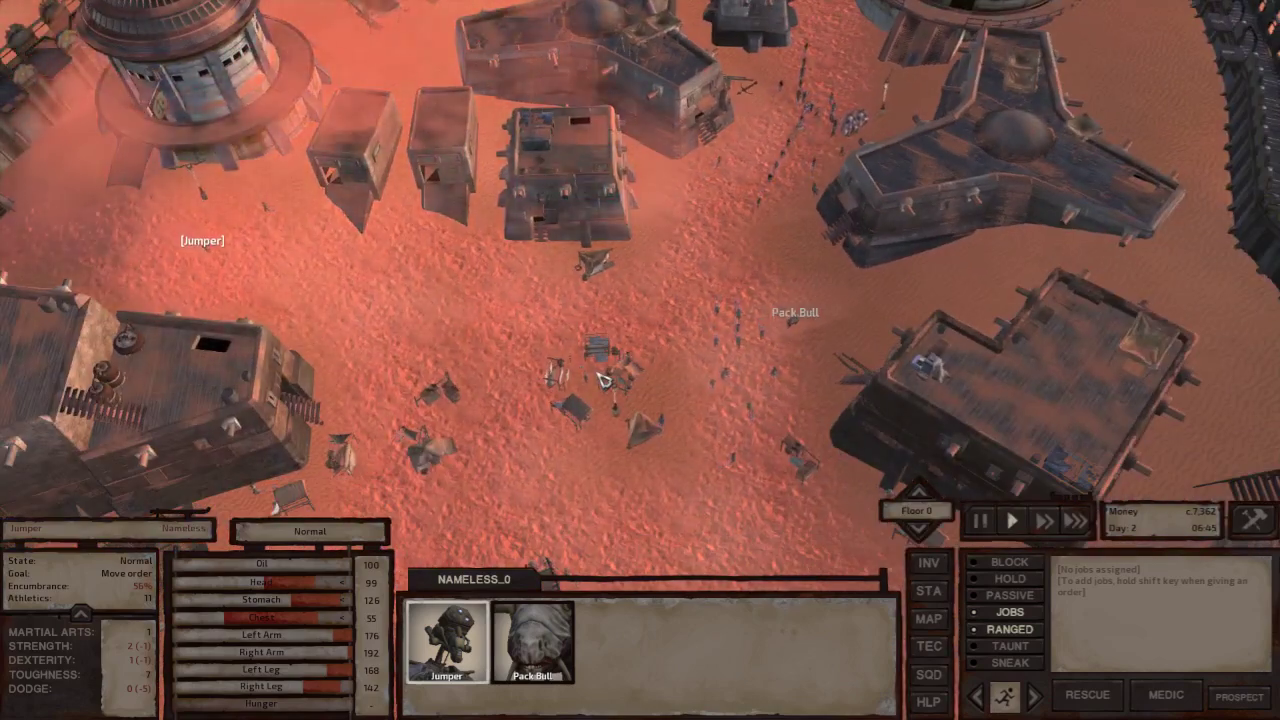
middle_drag(605, 380, 634, 401)
Pause briefly, then resume so Jumper walks out of town near the pack bull.
key(space)
key(space)
scroll(634, 400, up, 5)
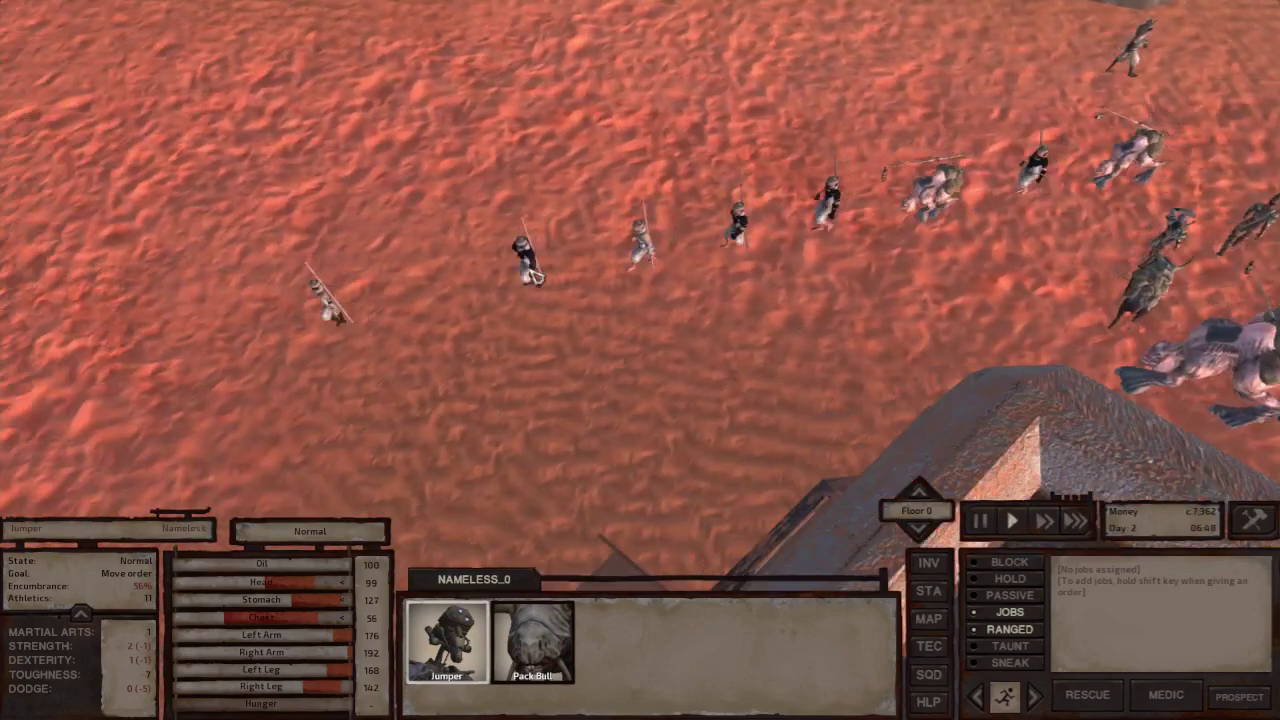
key(space)
key(space)
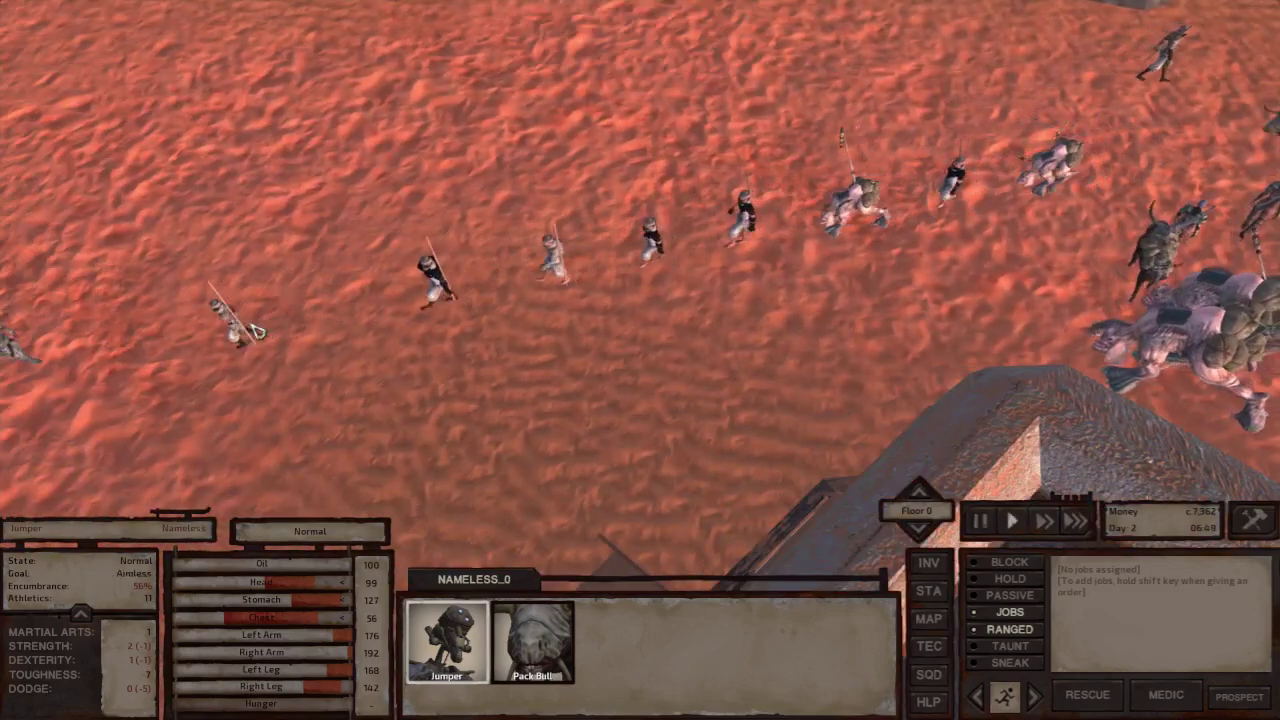
scroll(640, 300, down, 5)
scroll(640, 300, down, 2)
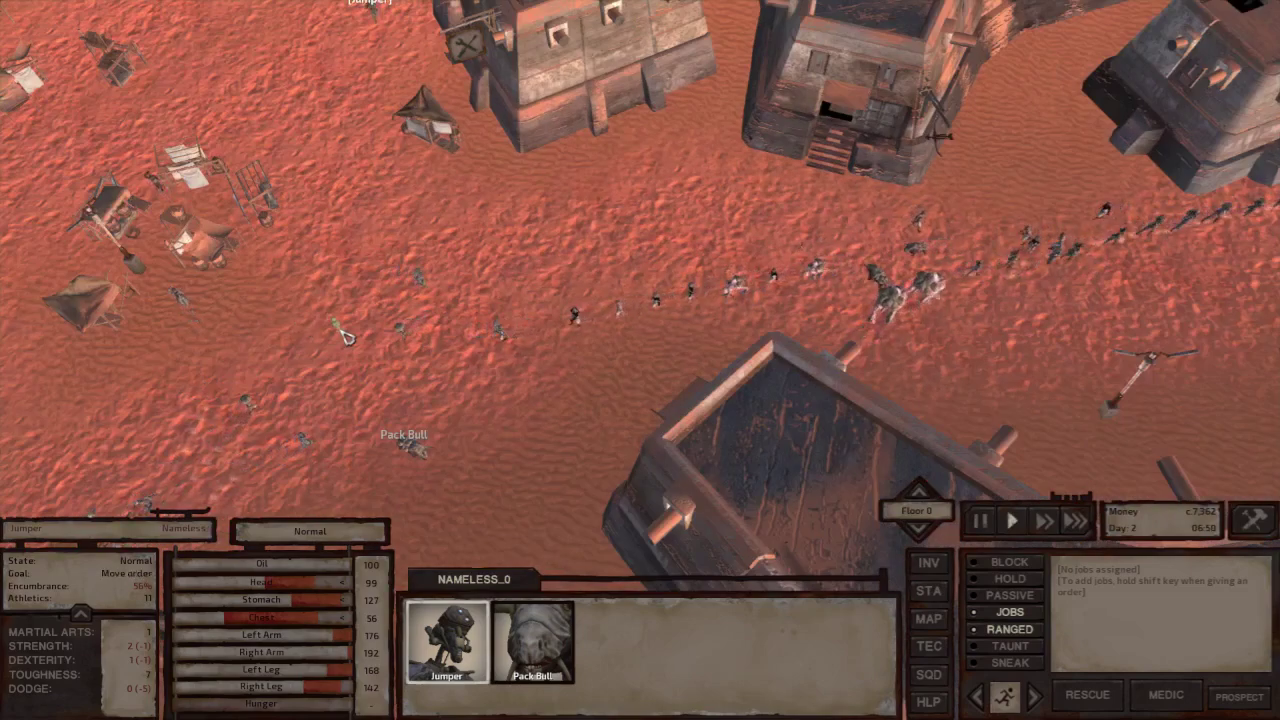
scroll(347, 337, up, 3)
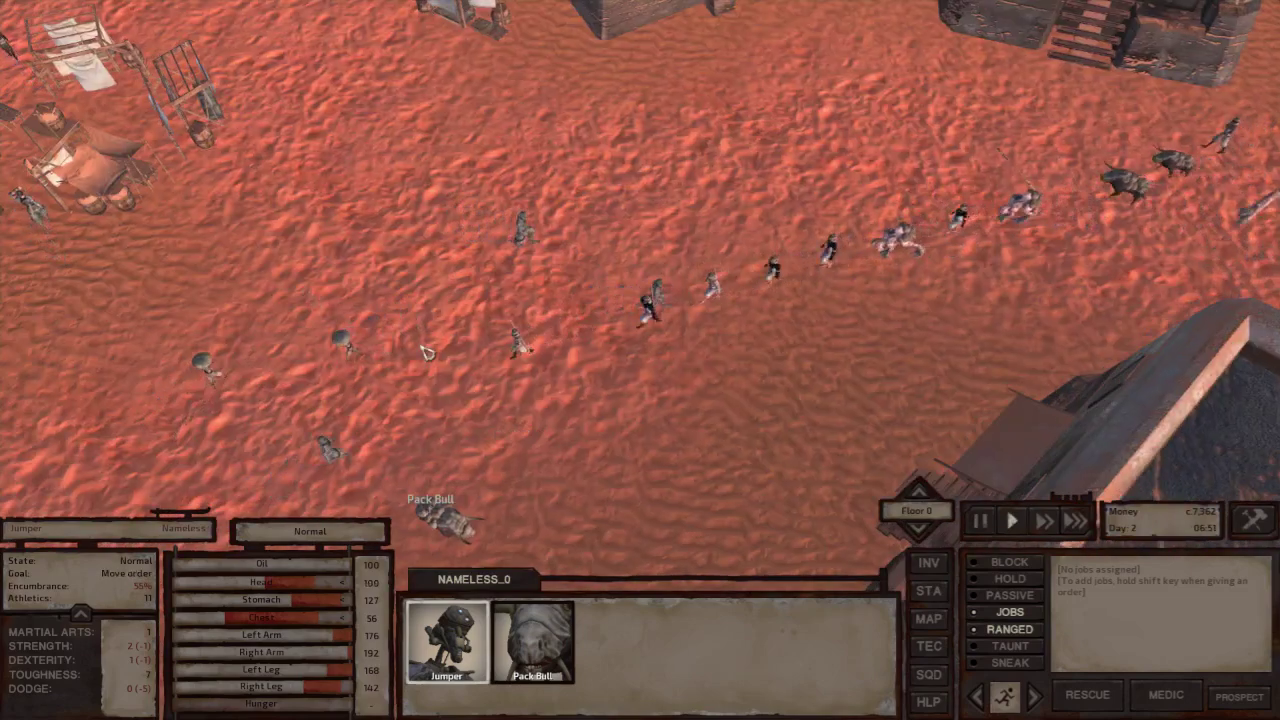
scroll(428, 345, down, 5)
scroll(433, 333, up, 5)
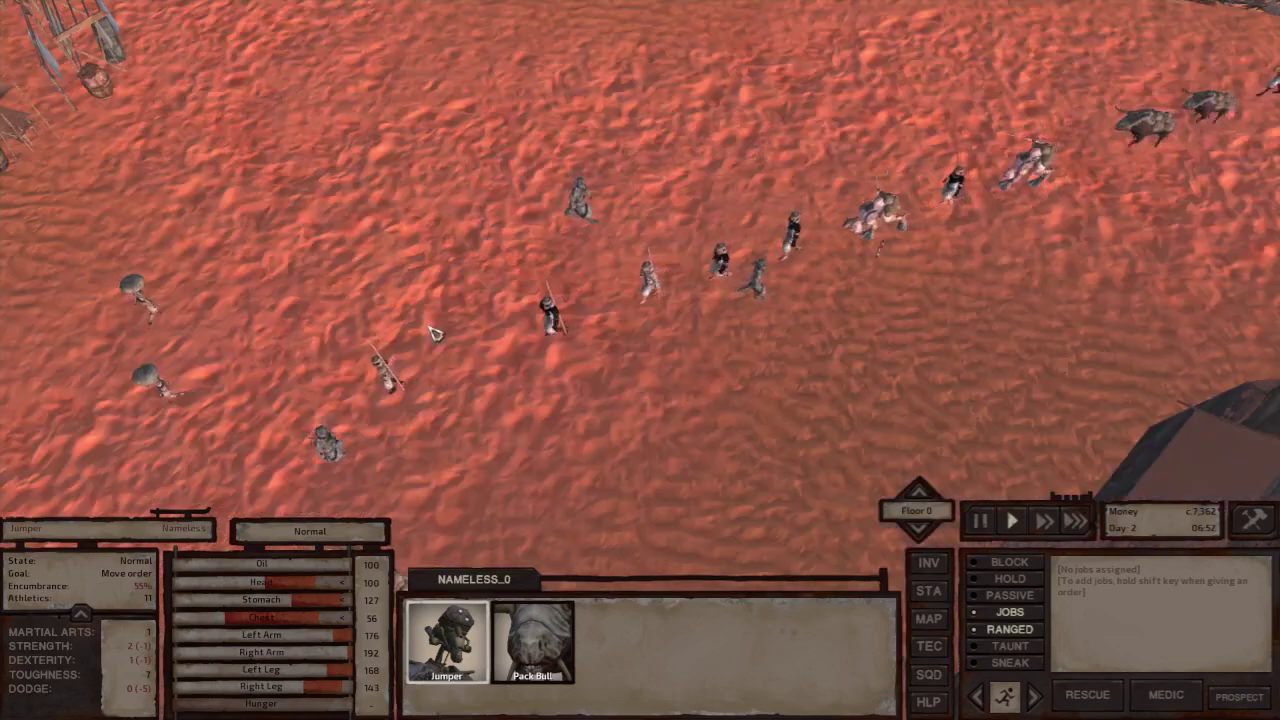
scroll(435, 333, up, 3)
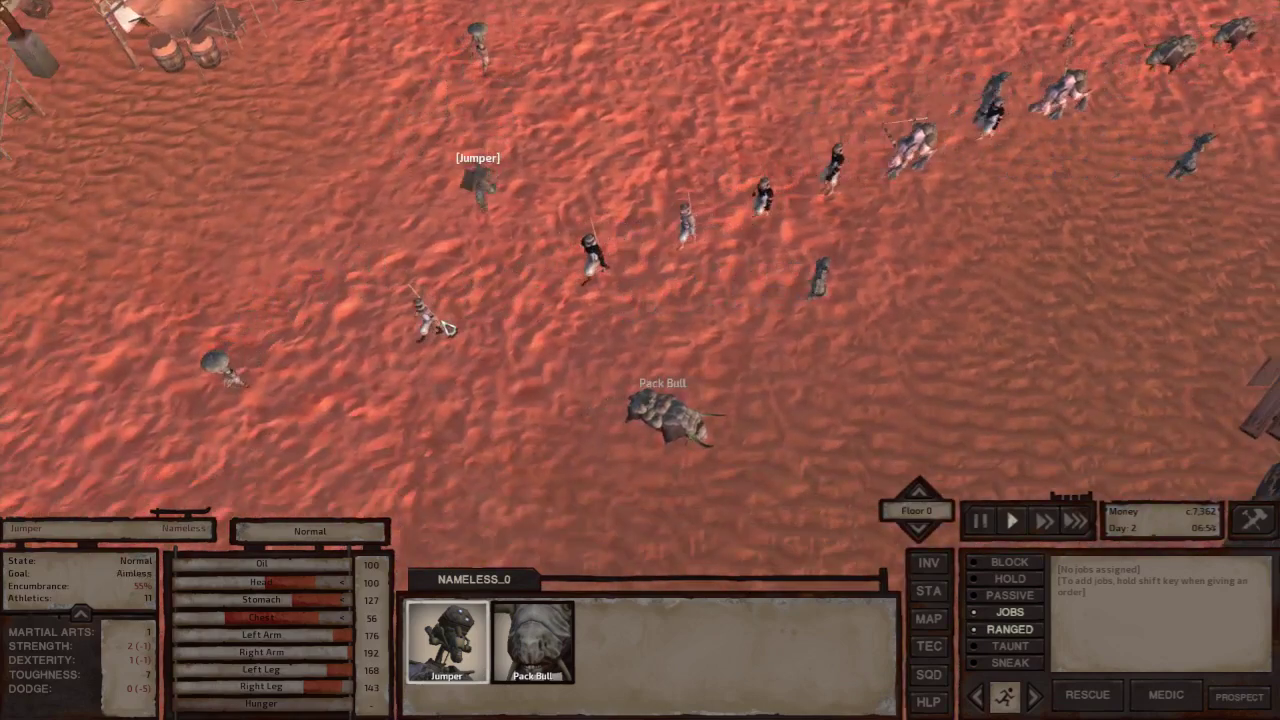
Talk to the Nomad Animal Trader, view the animals for sale, and cancel without buying.
right_click(447, 329)
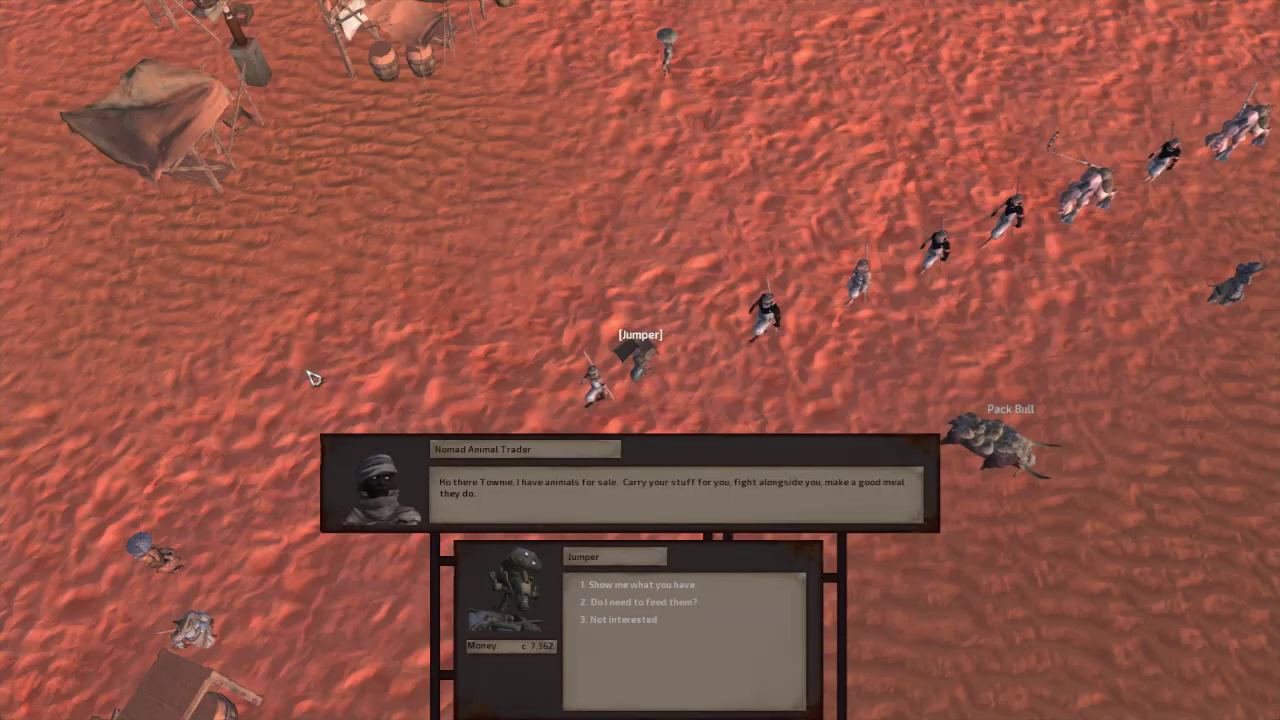
key(1)
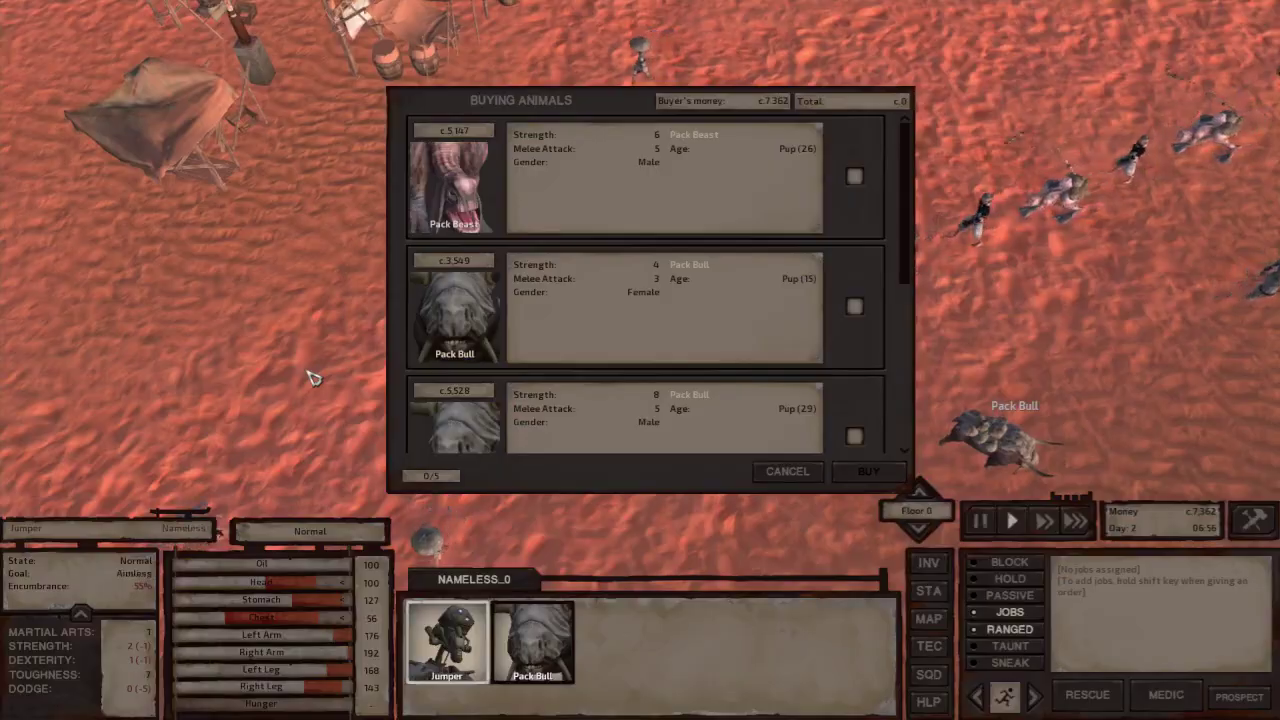
key(Escape)
key(Escape)
key(space)
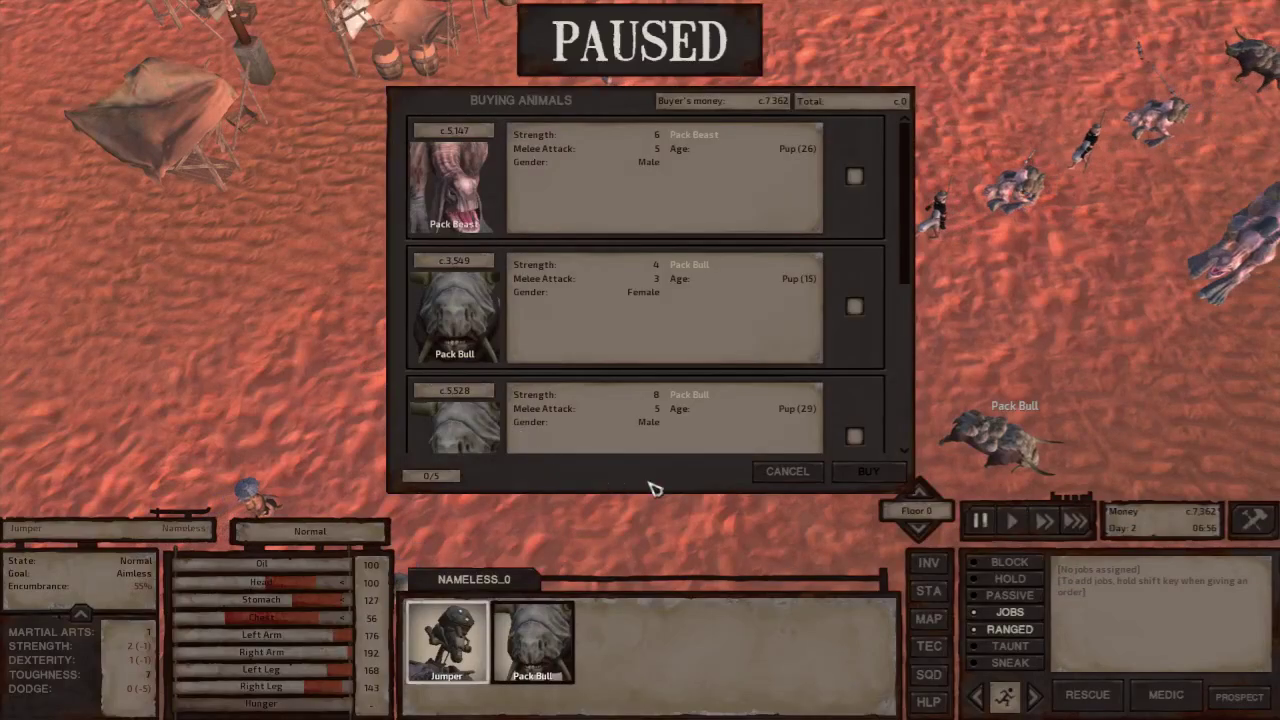
click(770, 471)
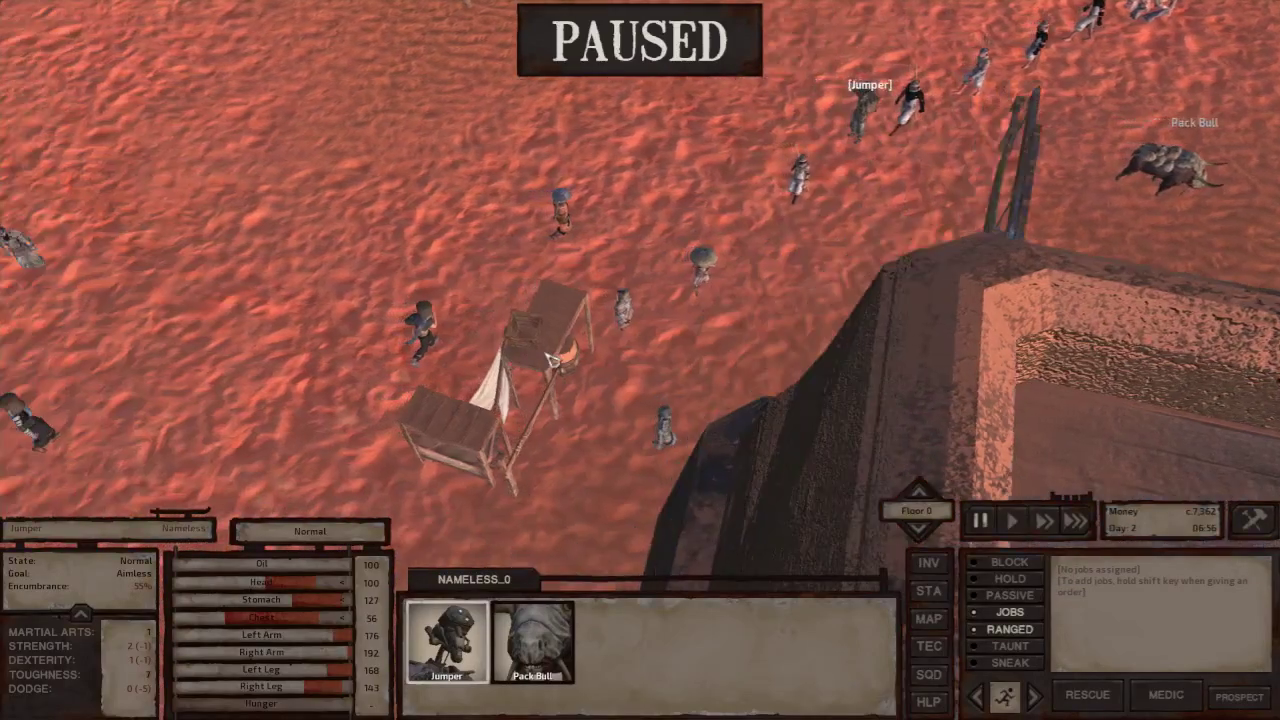
Move Jumper on and choose replies until the trader says farewell.
scroll(551, 359, up, 2)
key(space)
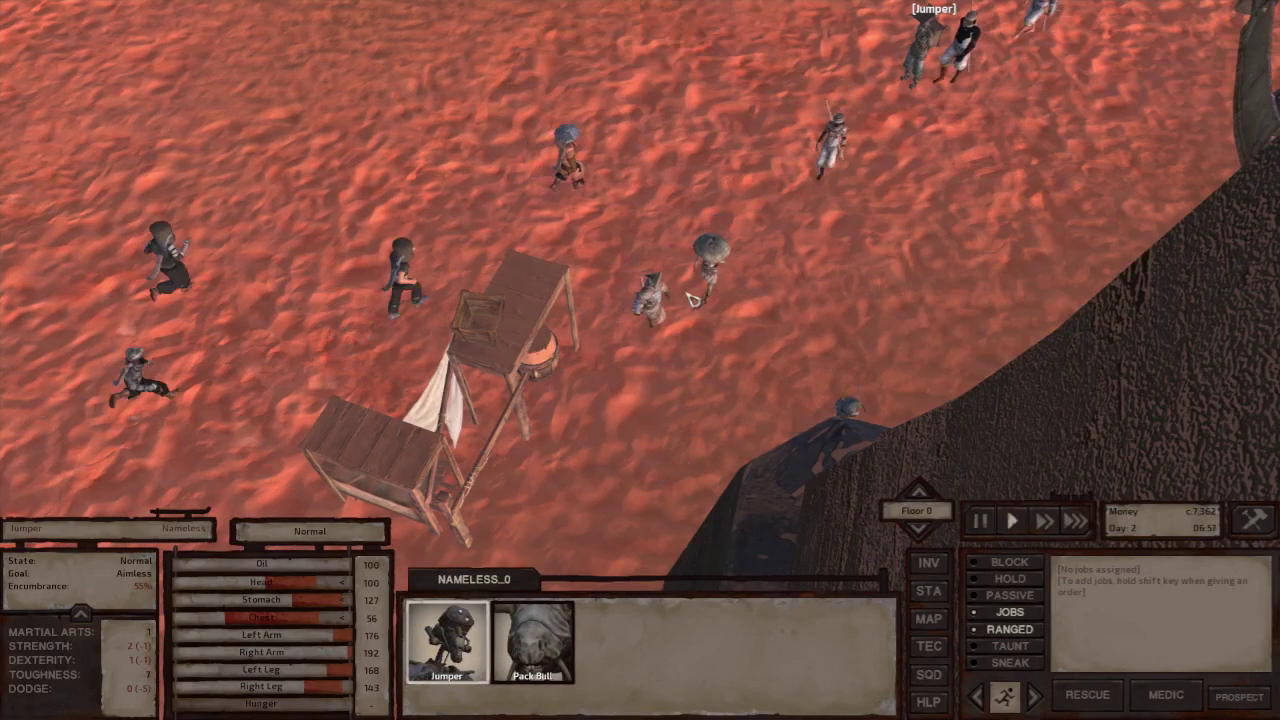
key(space)
right_click(811, 210)
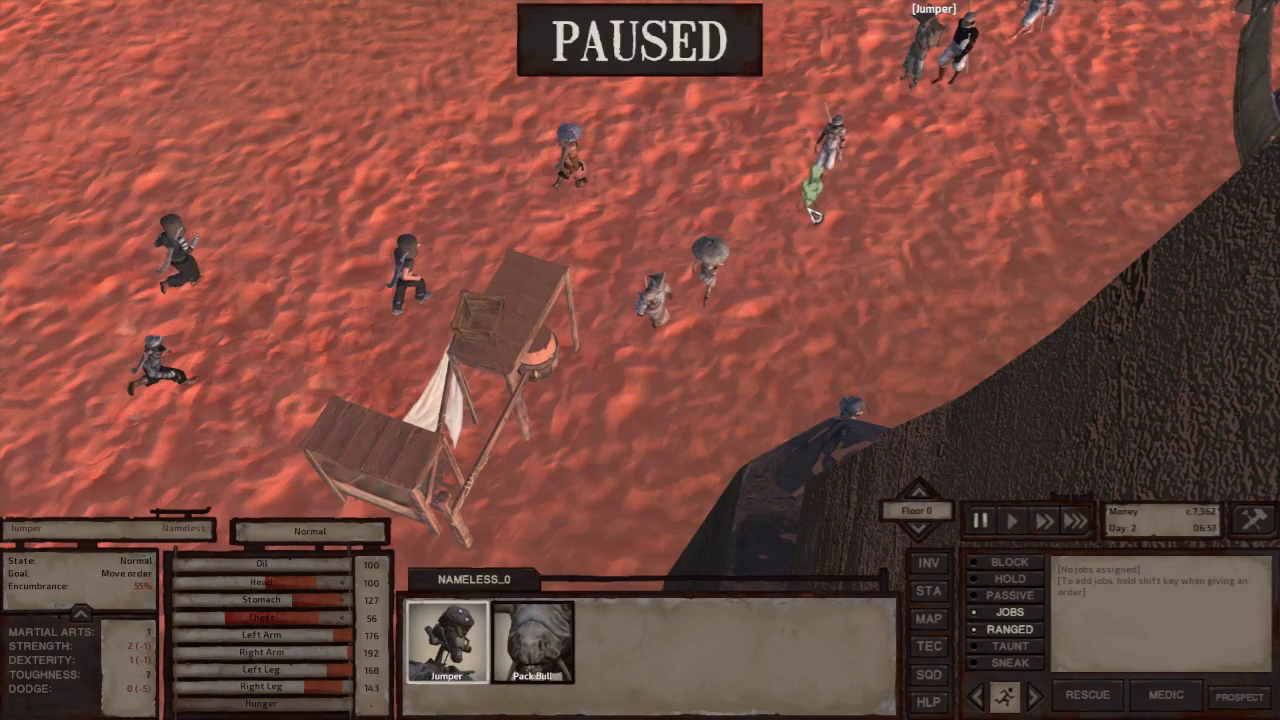
key(space)
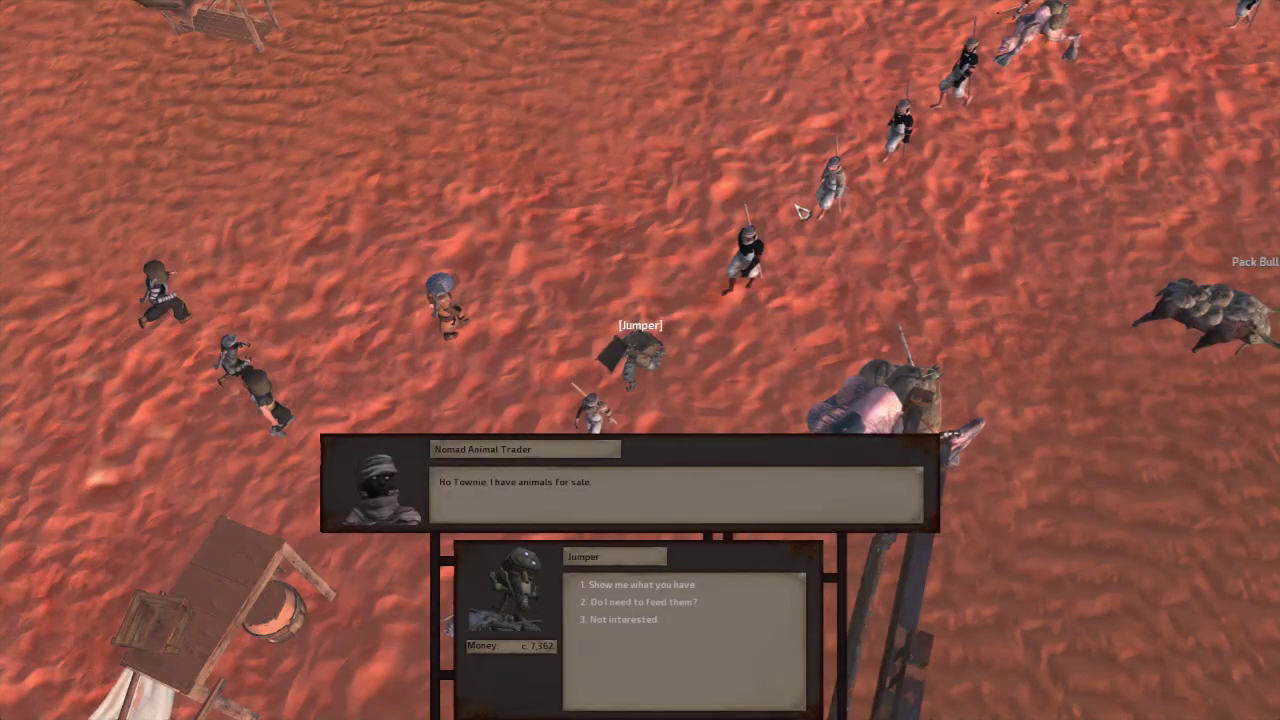
key(2)
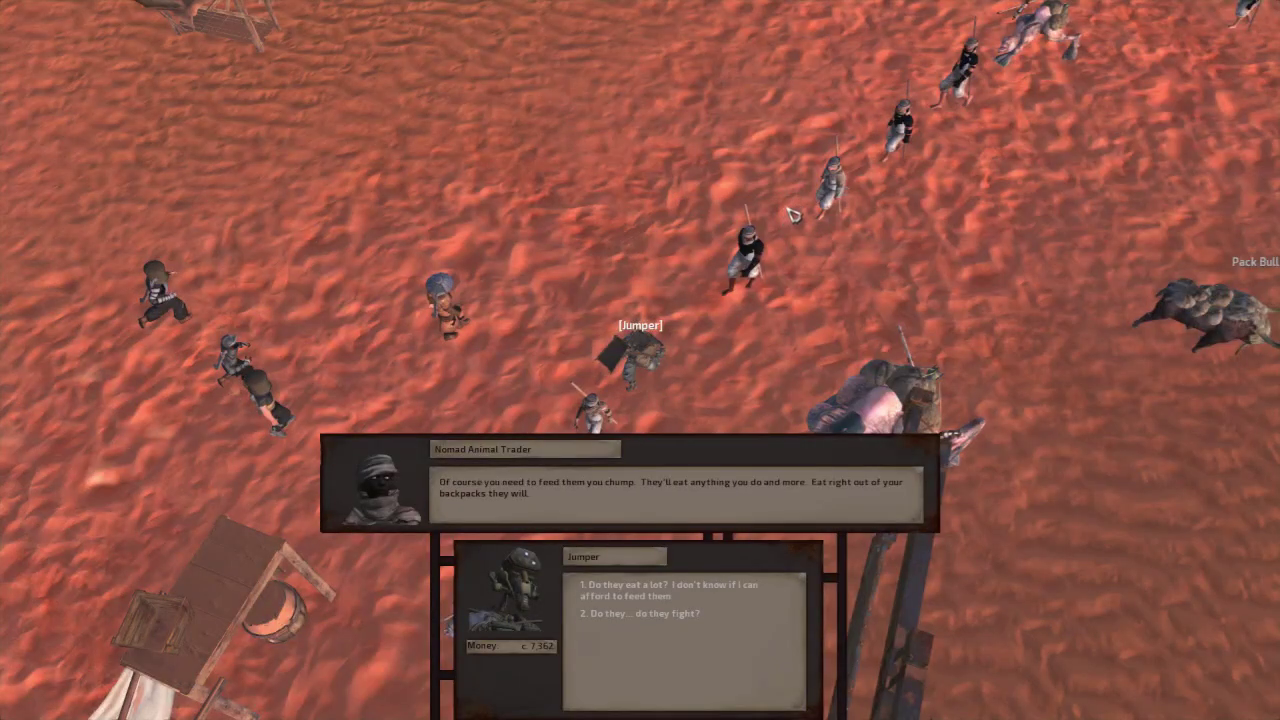
key(1)
key(2)
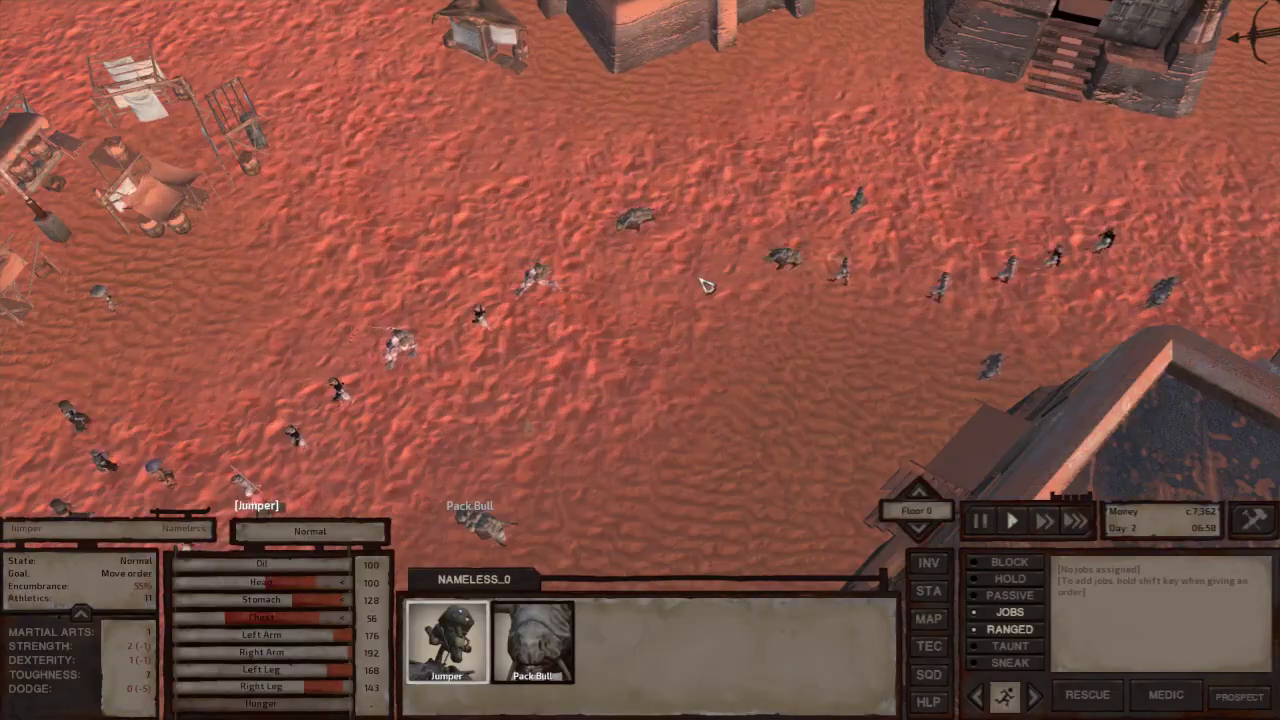
Pause and zoom in to inspect one of the Samurai Gate Guards.
key(space)
scroll(441, 347, up, 5)
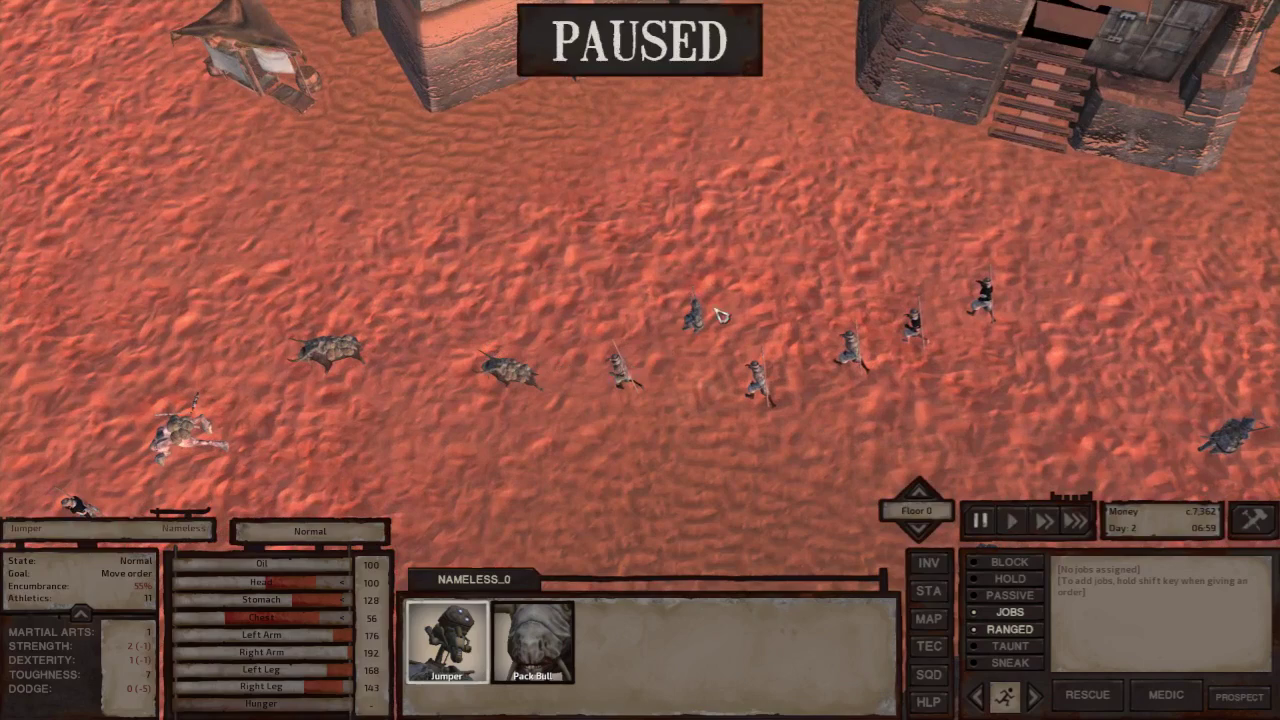
click(700, 318)
scroll(706, 321, up, 5)
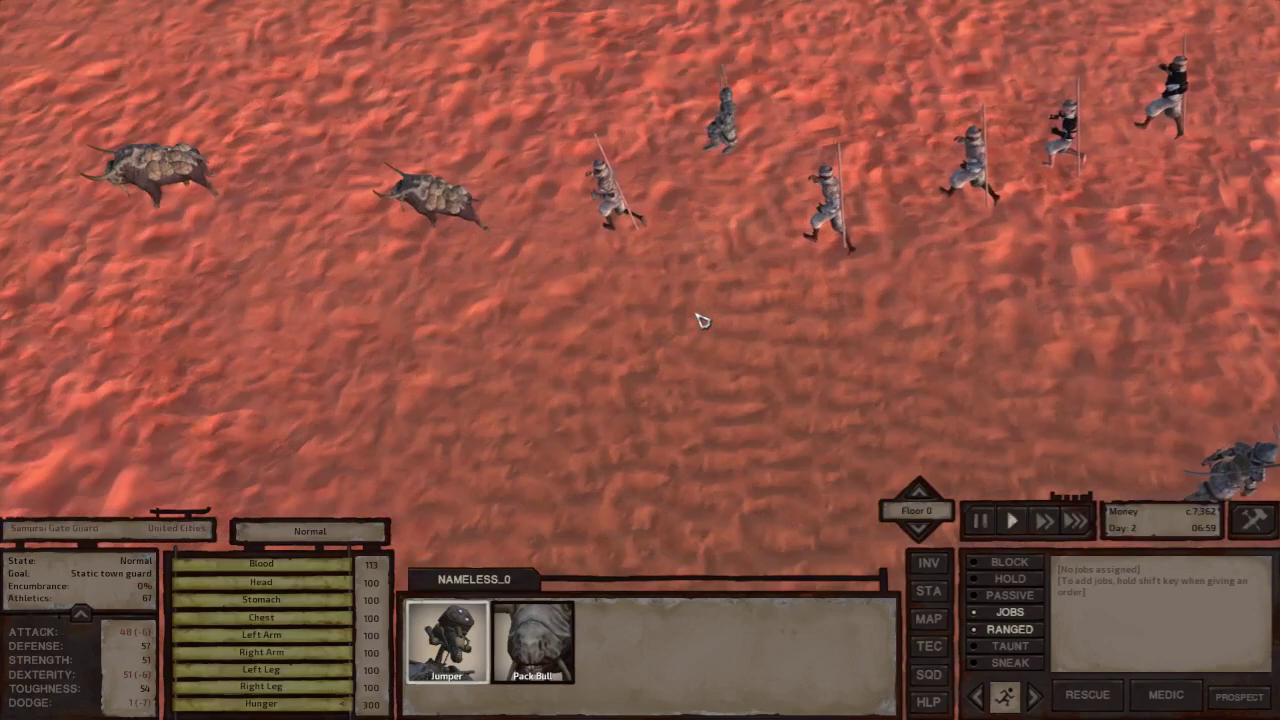
key(space)
scroll(710, 262, down, 5)
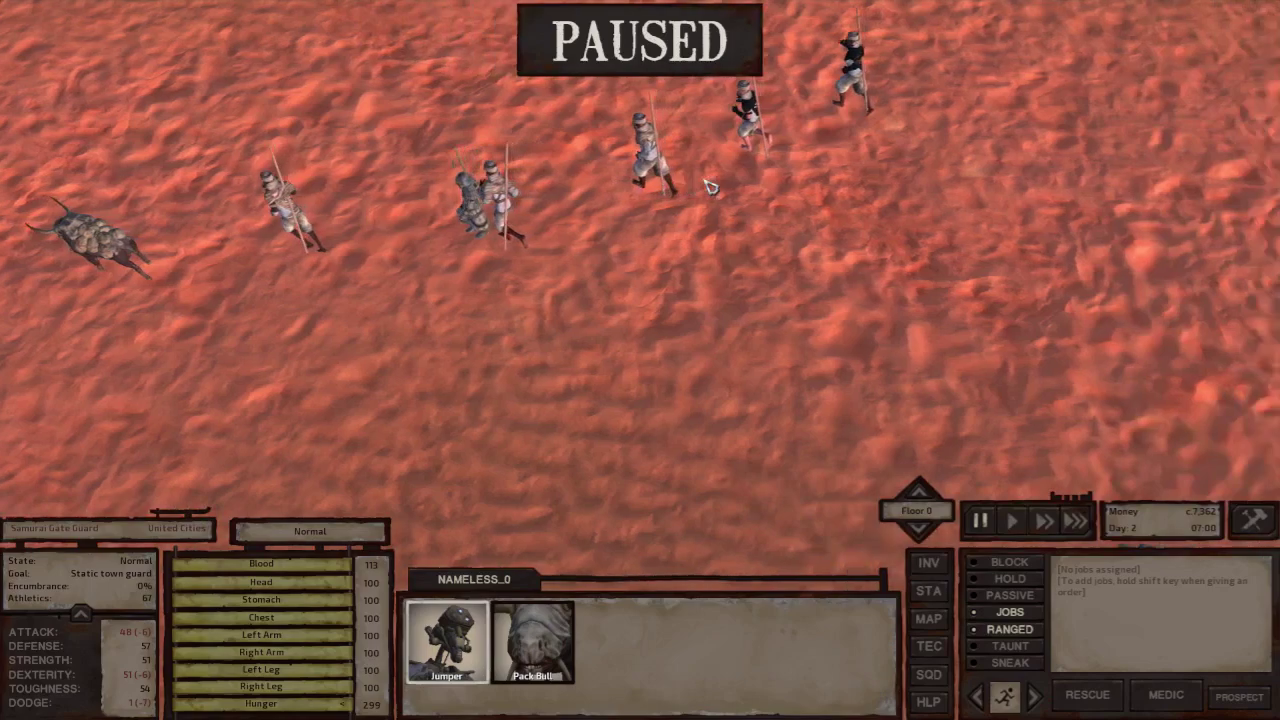
scroll(680, 230, down, 5)
Resume and pan the view across the town toward the bridge tower.
key(space)
key(d)
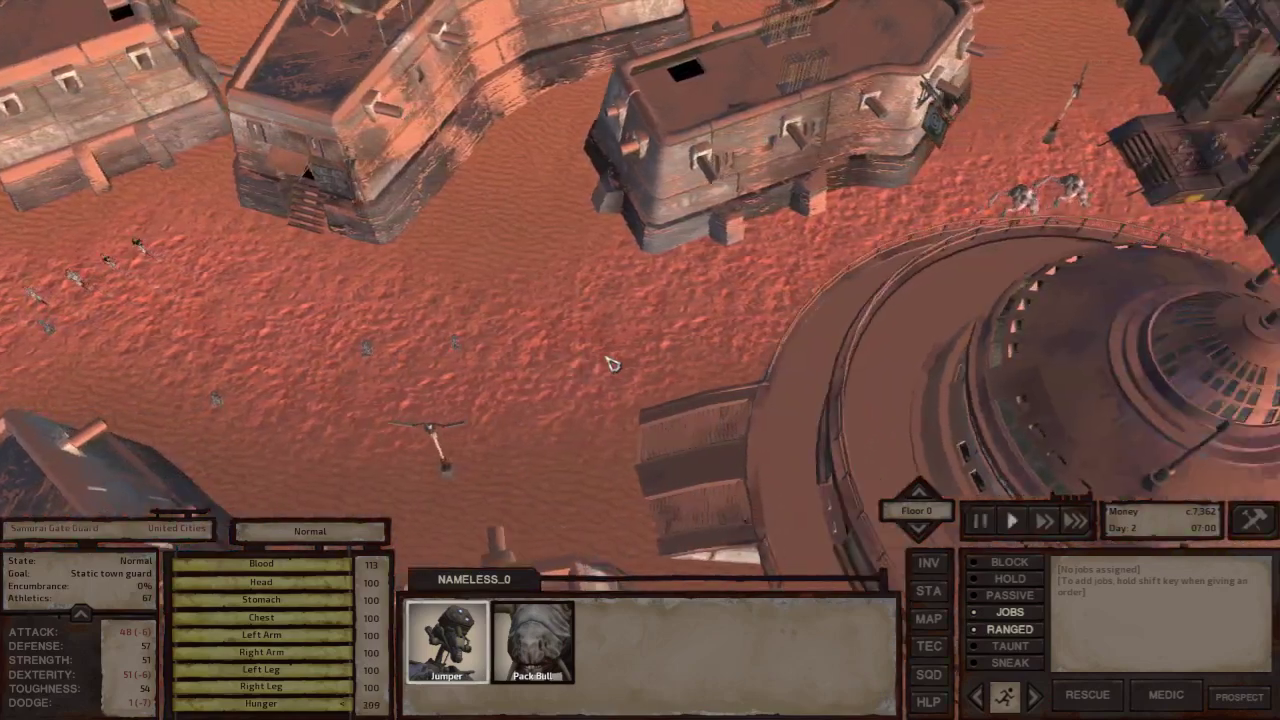
key(d)
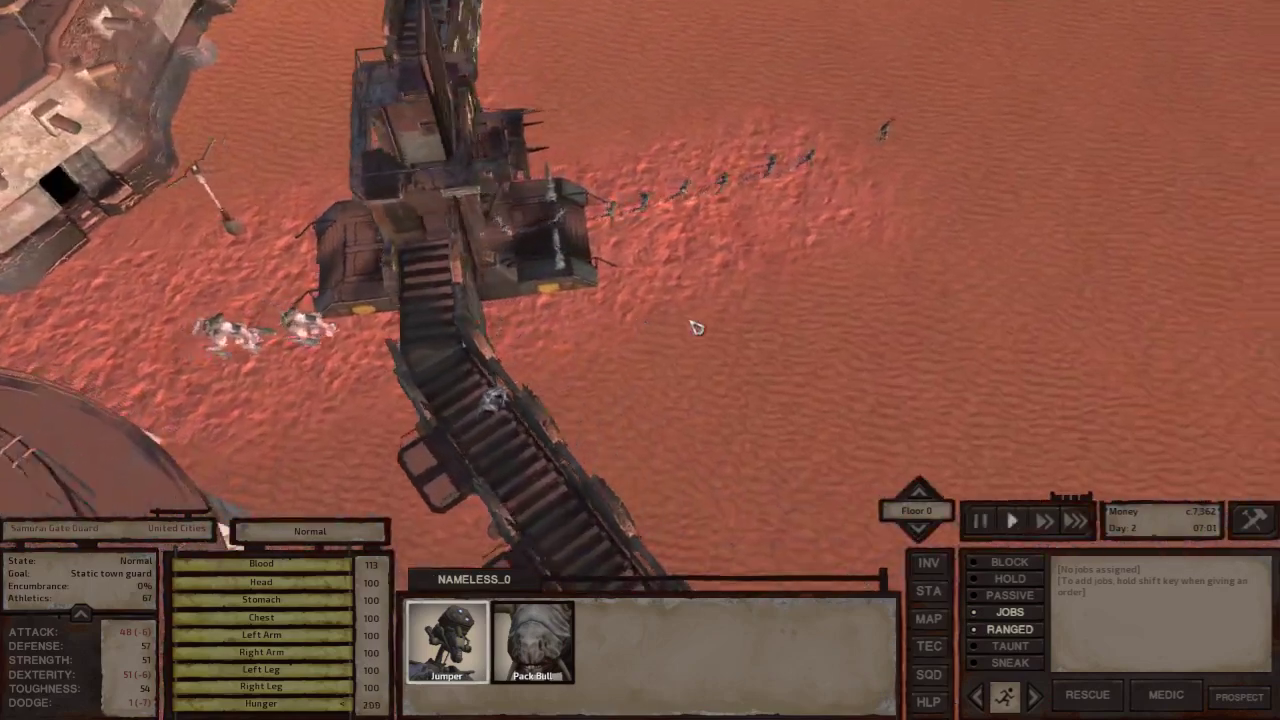
scroll(695, 328, up, 5)
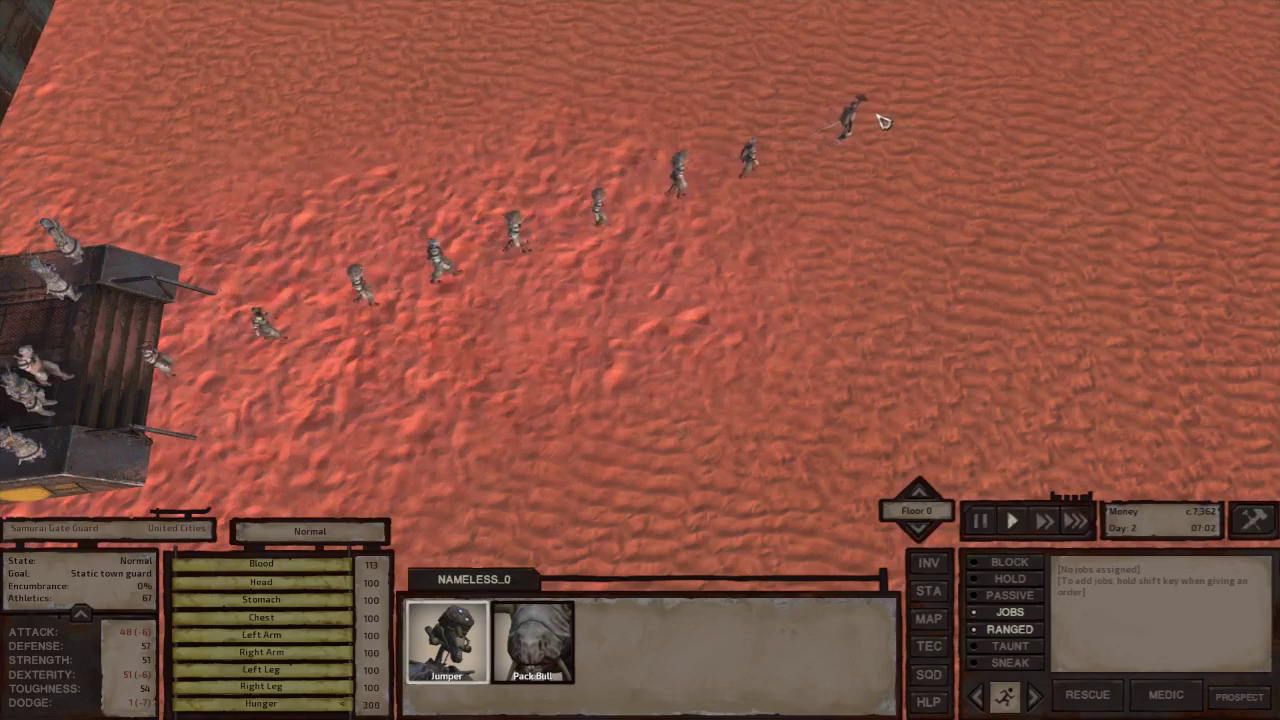
key(space)
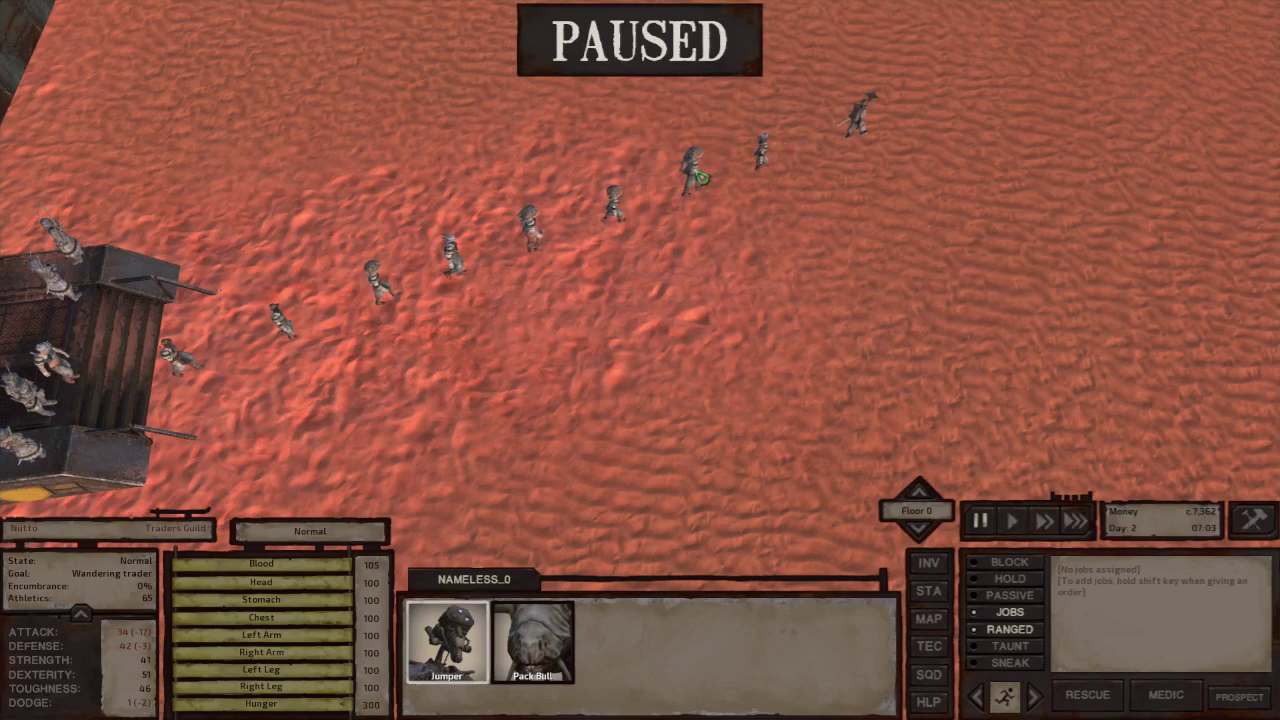
key(space)
scroll(550, 240, down, 5)
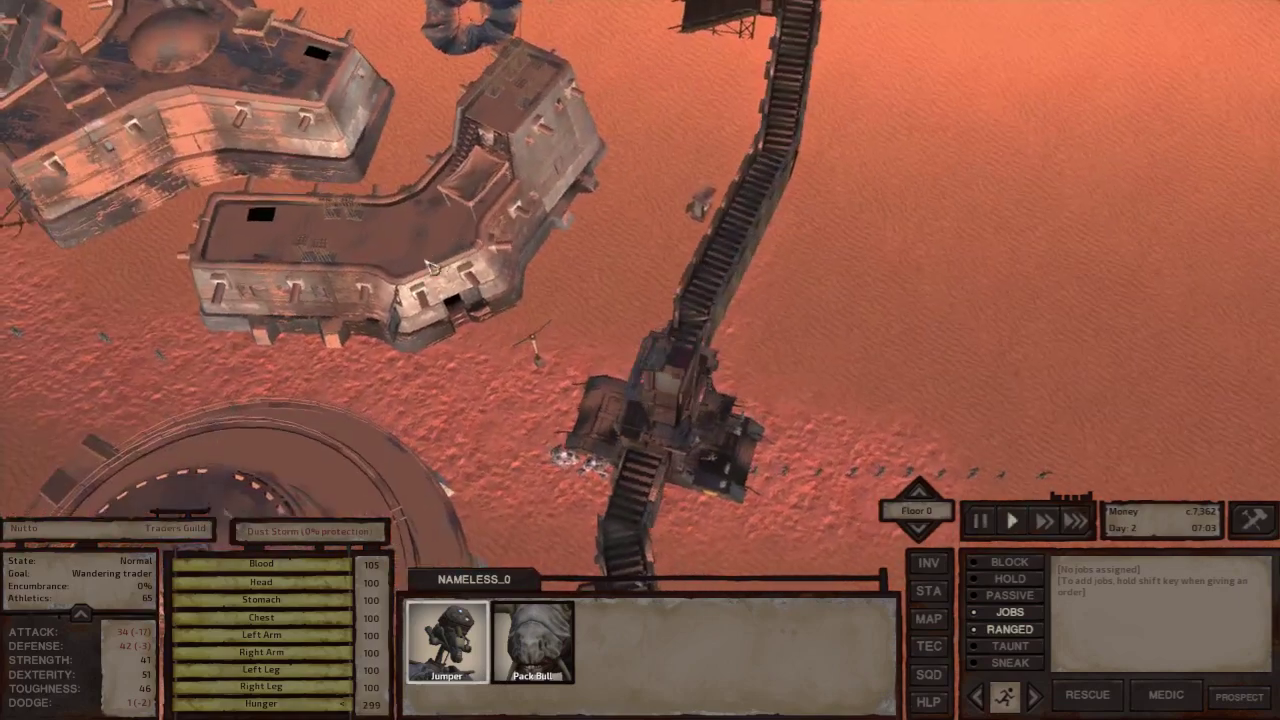
Centre the view on Jumper and zoom in close beside the longhouse wall.
scroll(425, 284, up, 5)
scroll(400, 90, down, 3)
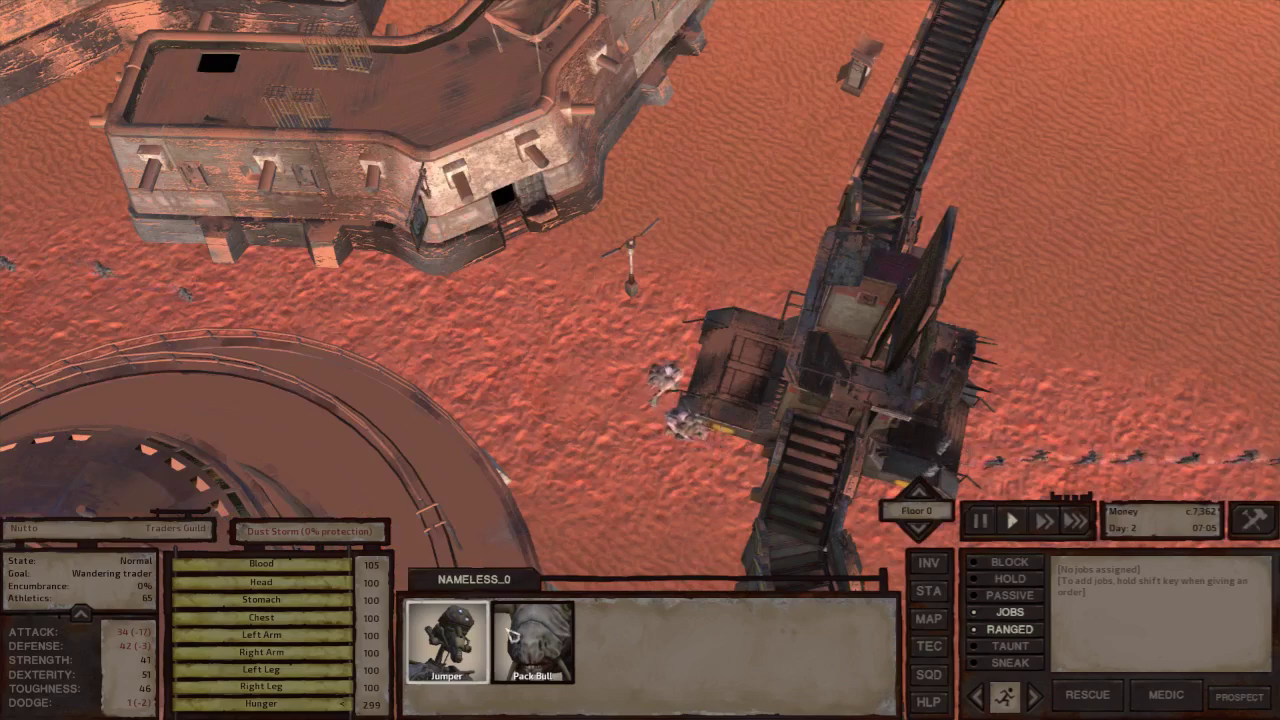
double_click(447, 640)
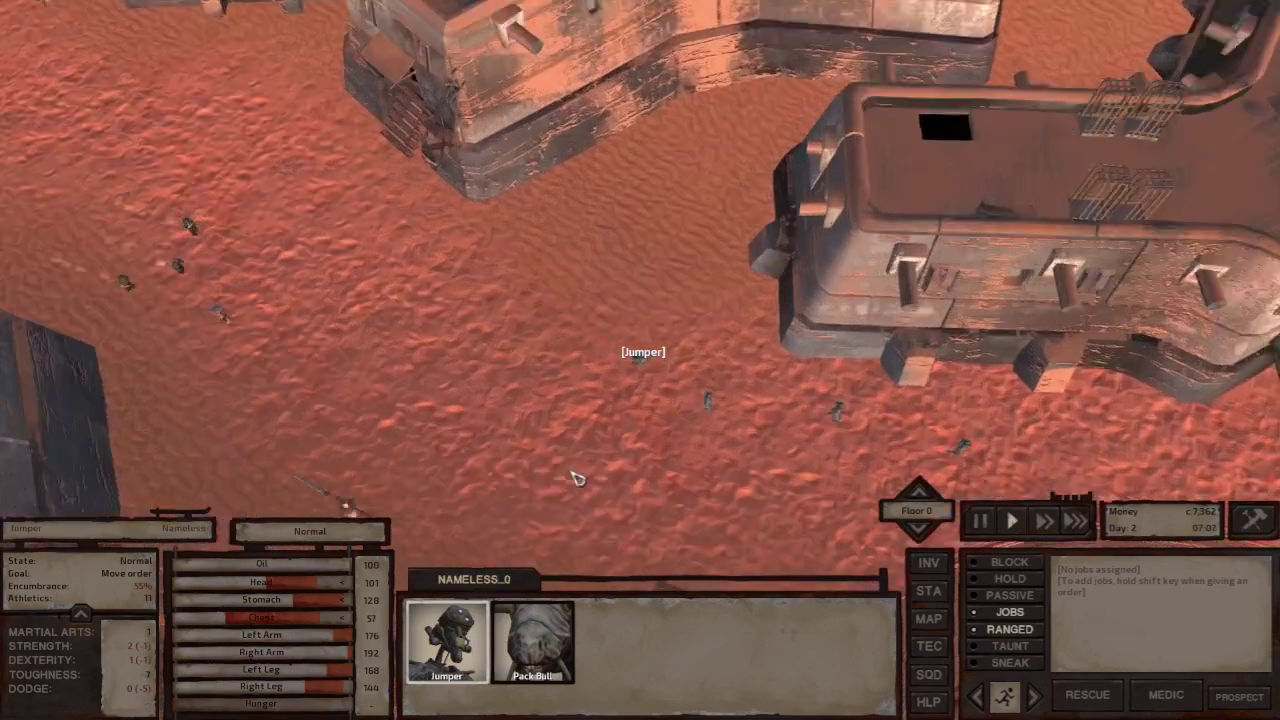
scroll(575, 478, up, 5)
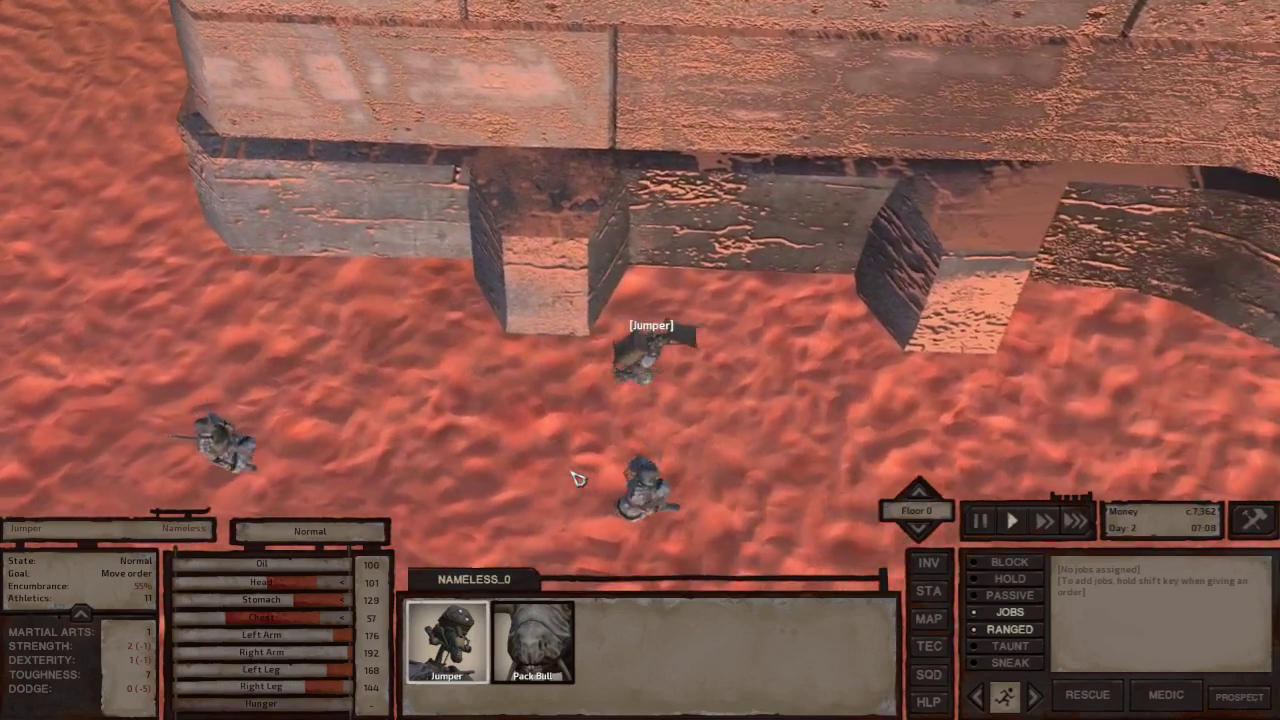
Tilt the view down on the cages and send Jumper walking toward them.
scroll(577, 479, down, 5)
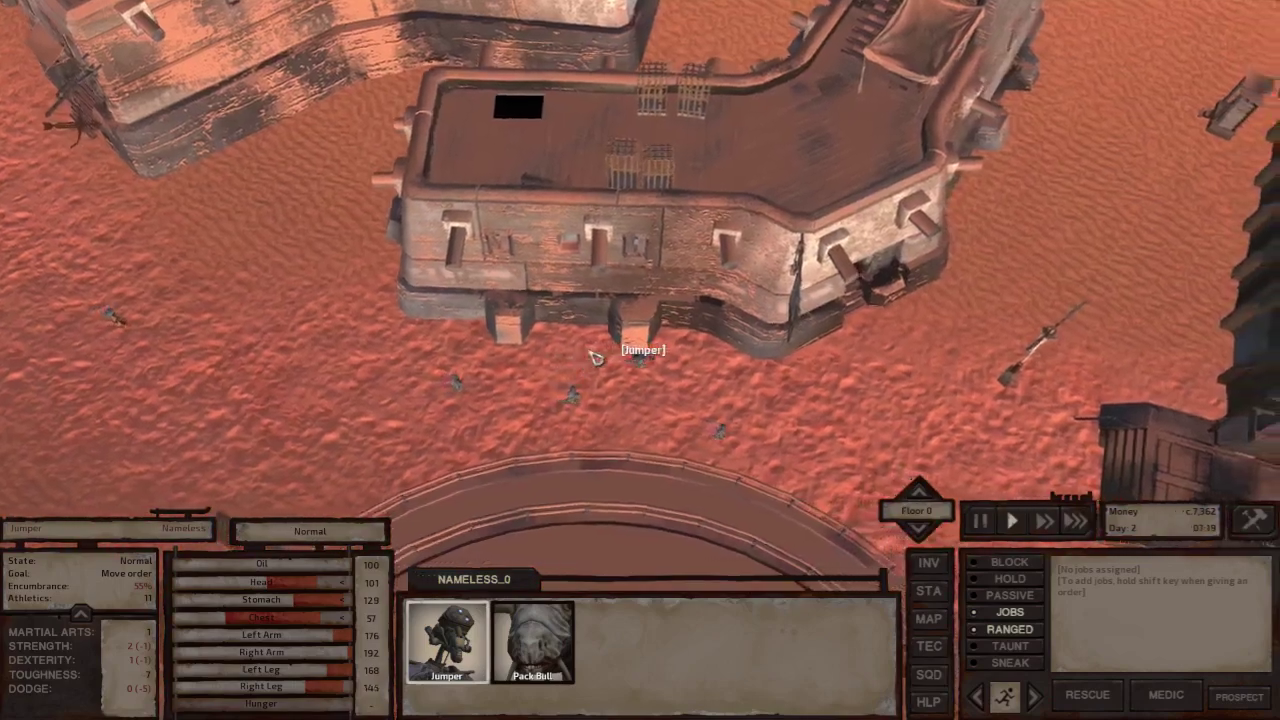
scroll(596, 358, up, 4)
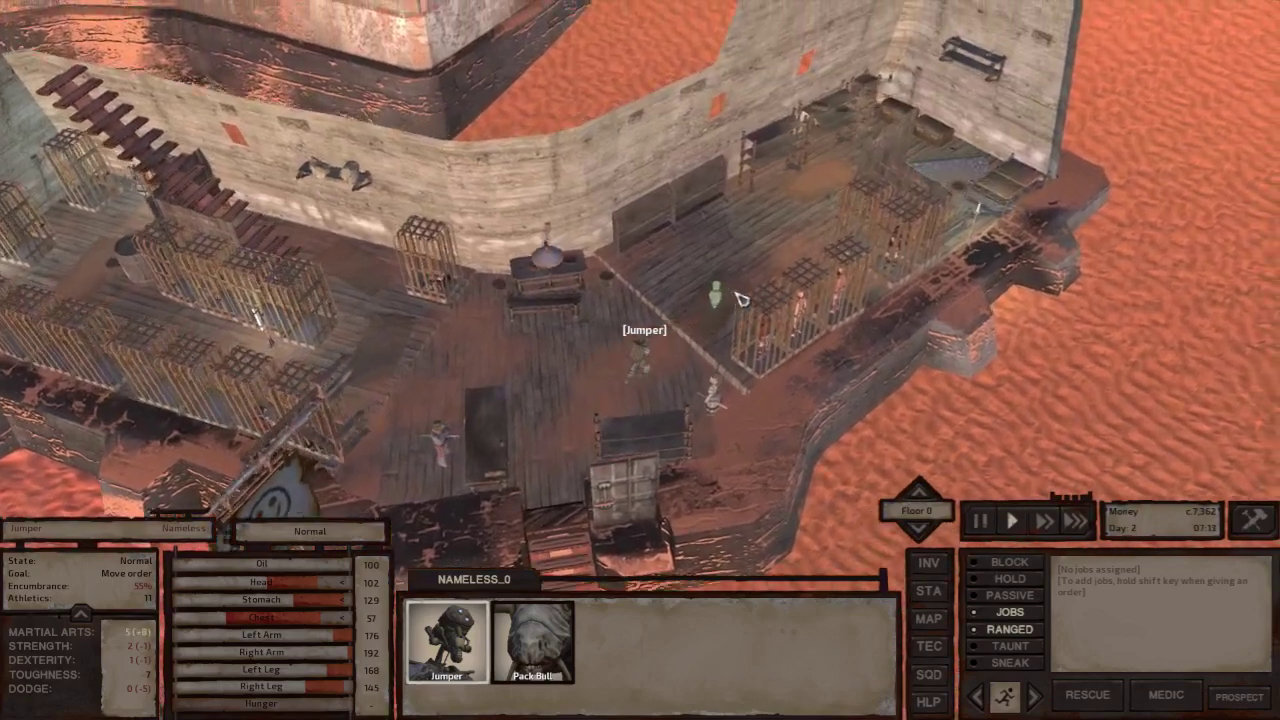
scroll(741, 299, up, 3)
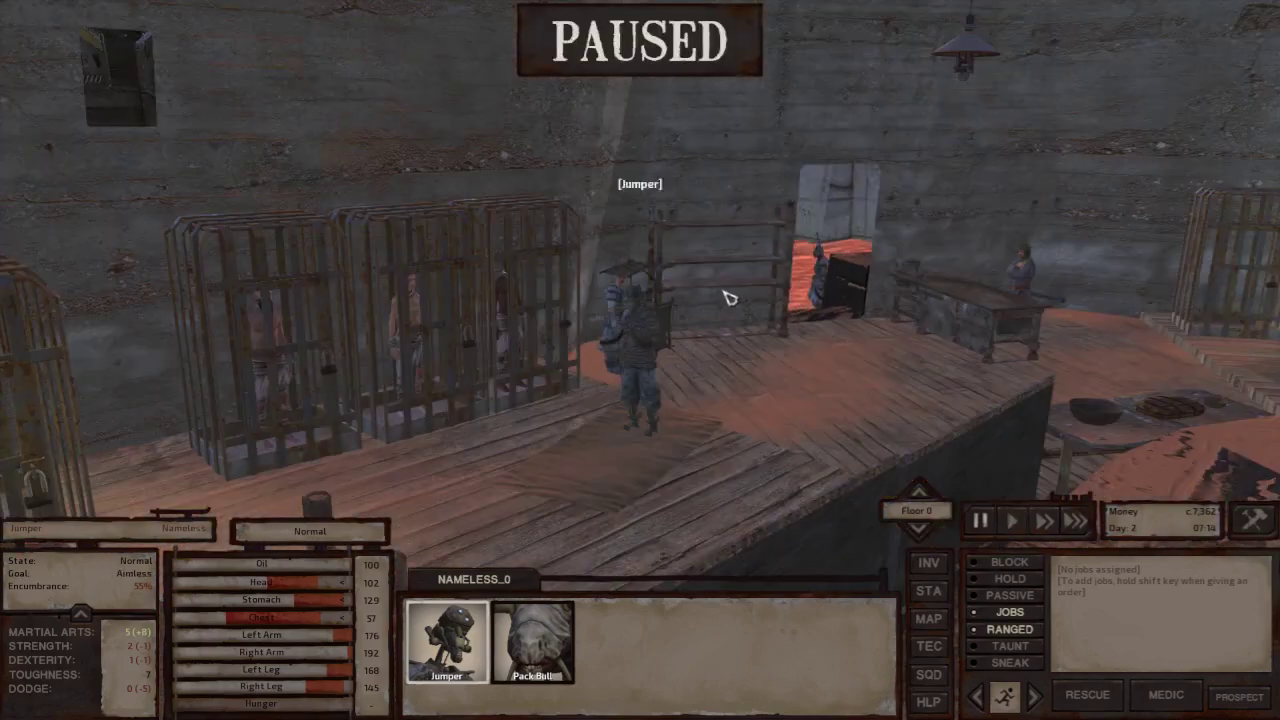
middle_drag(726, 294, 731, 307)
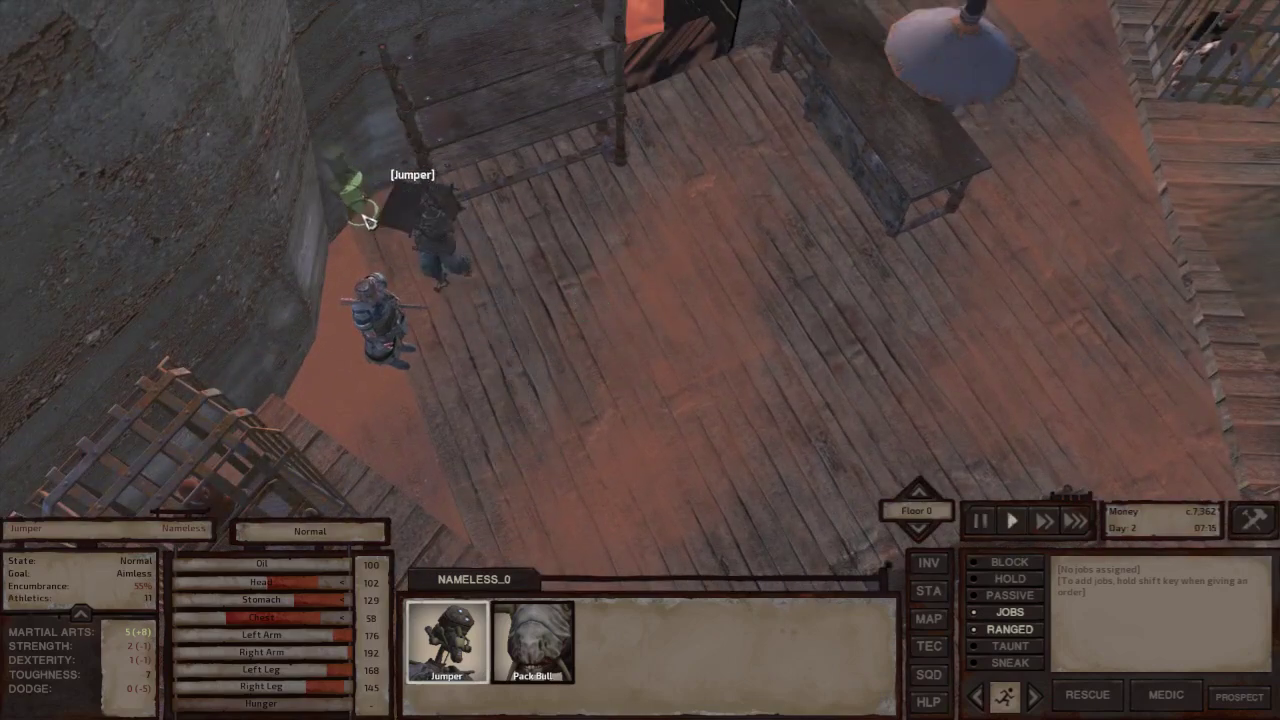
right_click(615, 298)
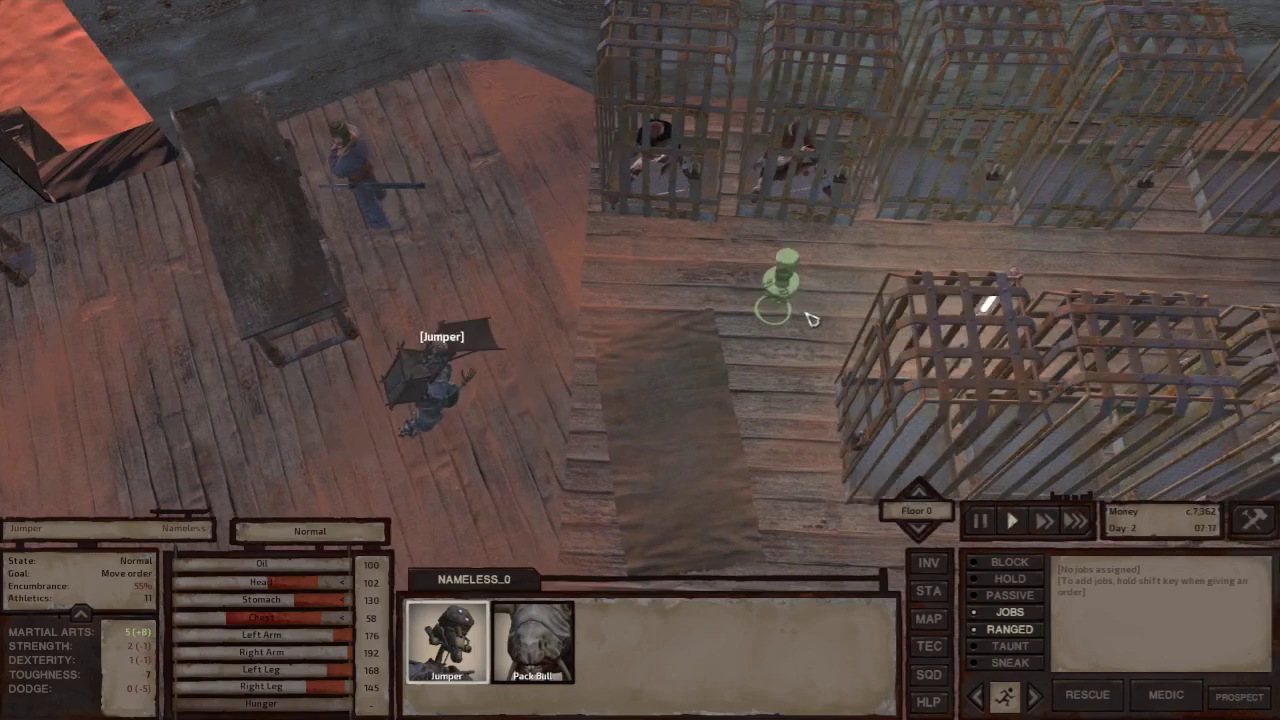
Rotate around the cage rows, inspecting the caged Starving Vagrant, Outlaw Swordsman and another prisoner.
middle_drag(811, 318, 830, 334)
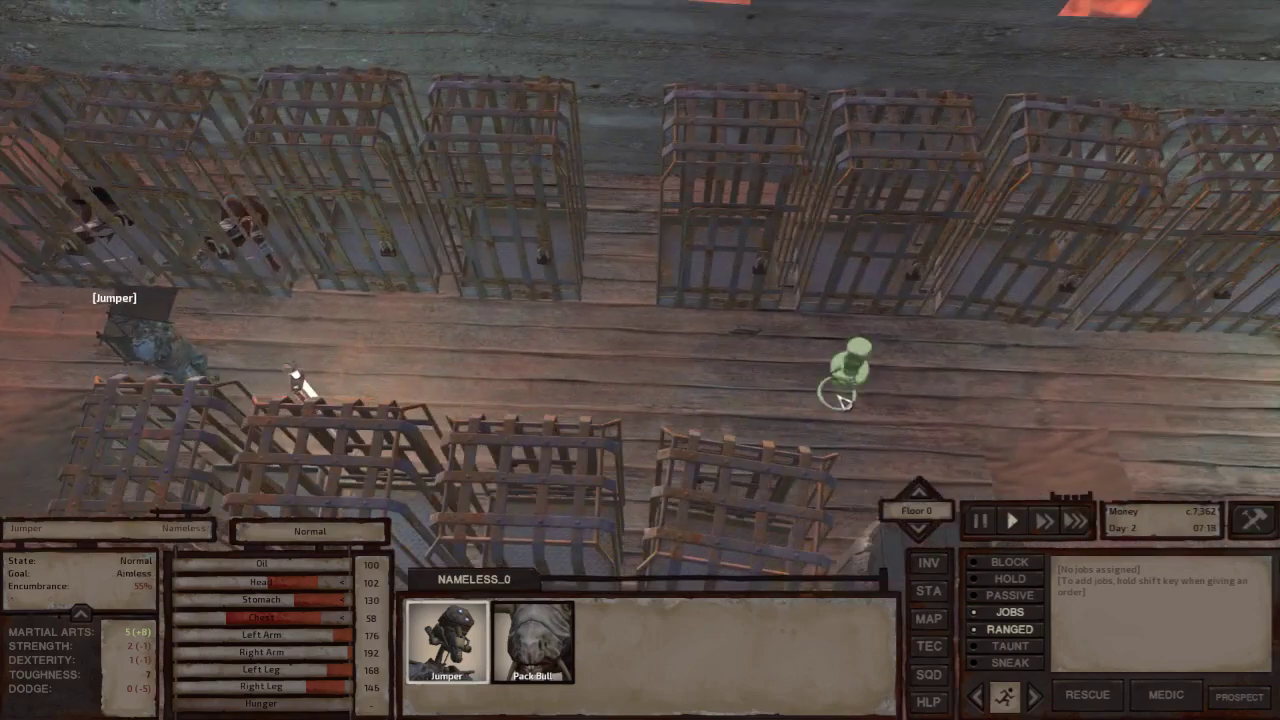
middle_drag(840, 400, 345, 323)
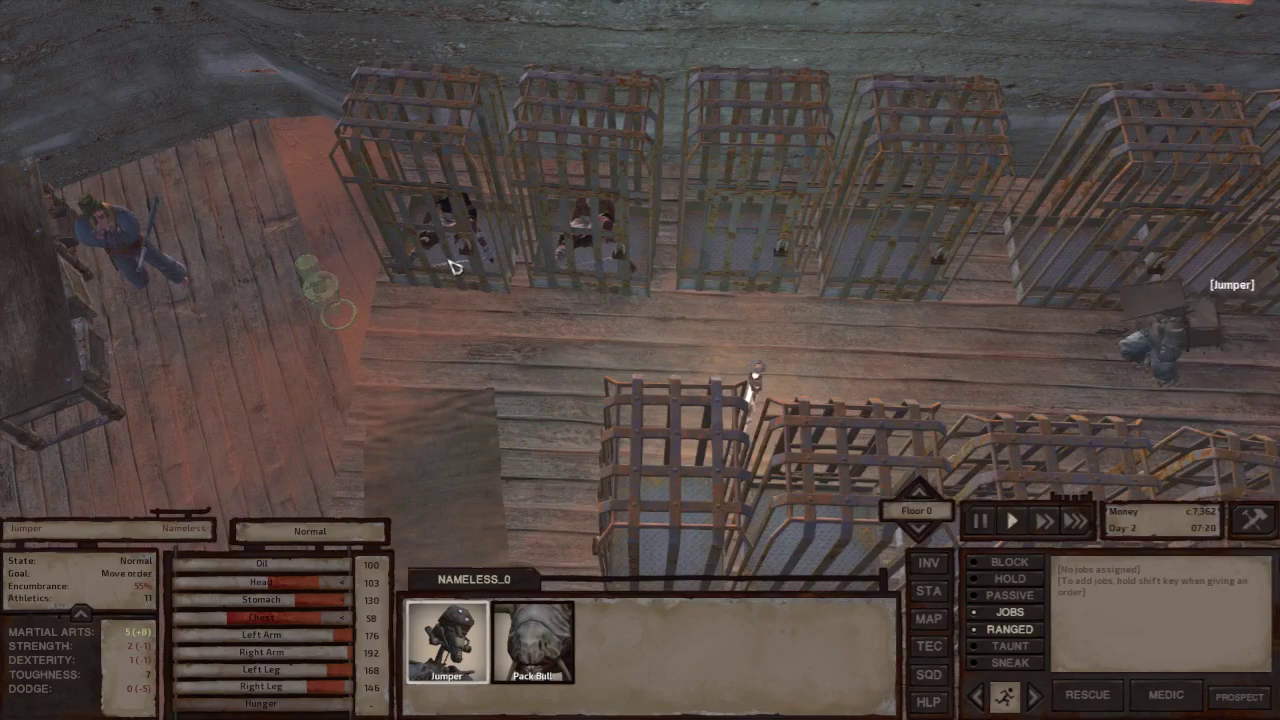
click(468, 212)
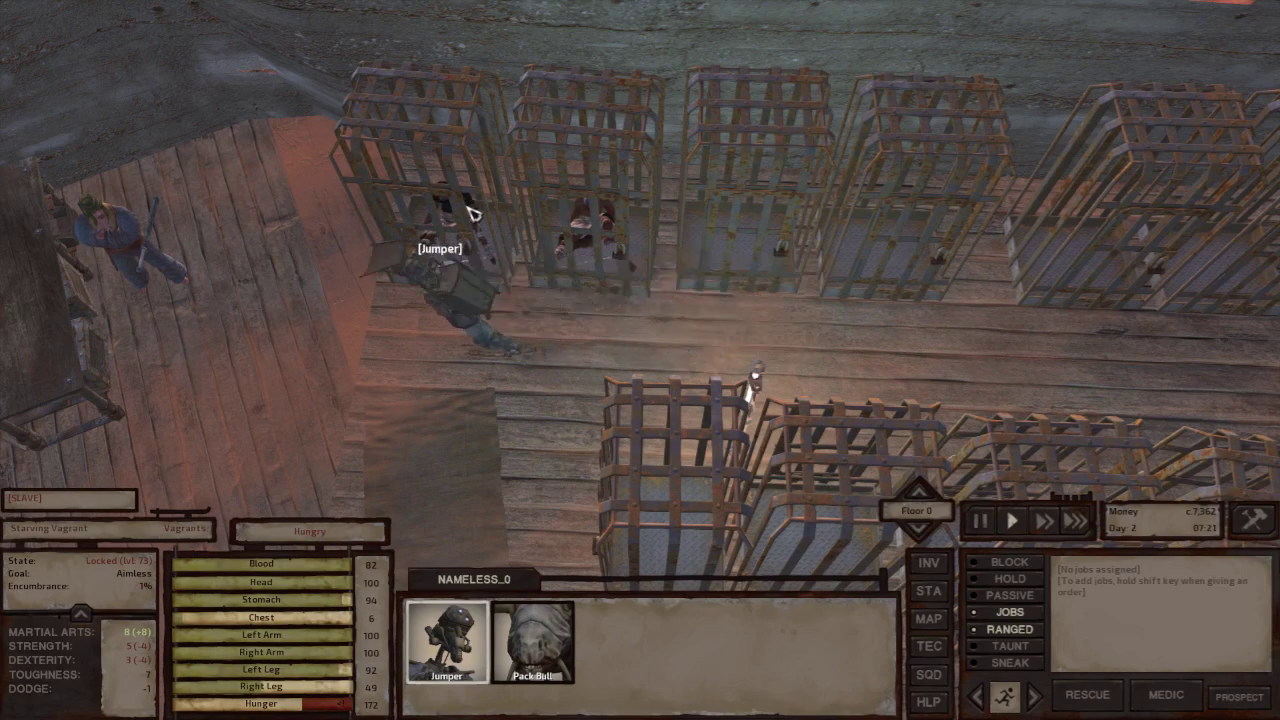
click(537, 211)
key(w)
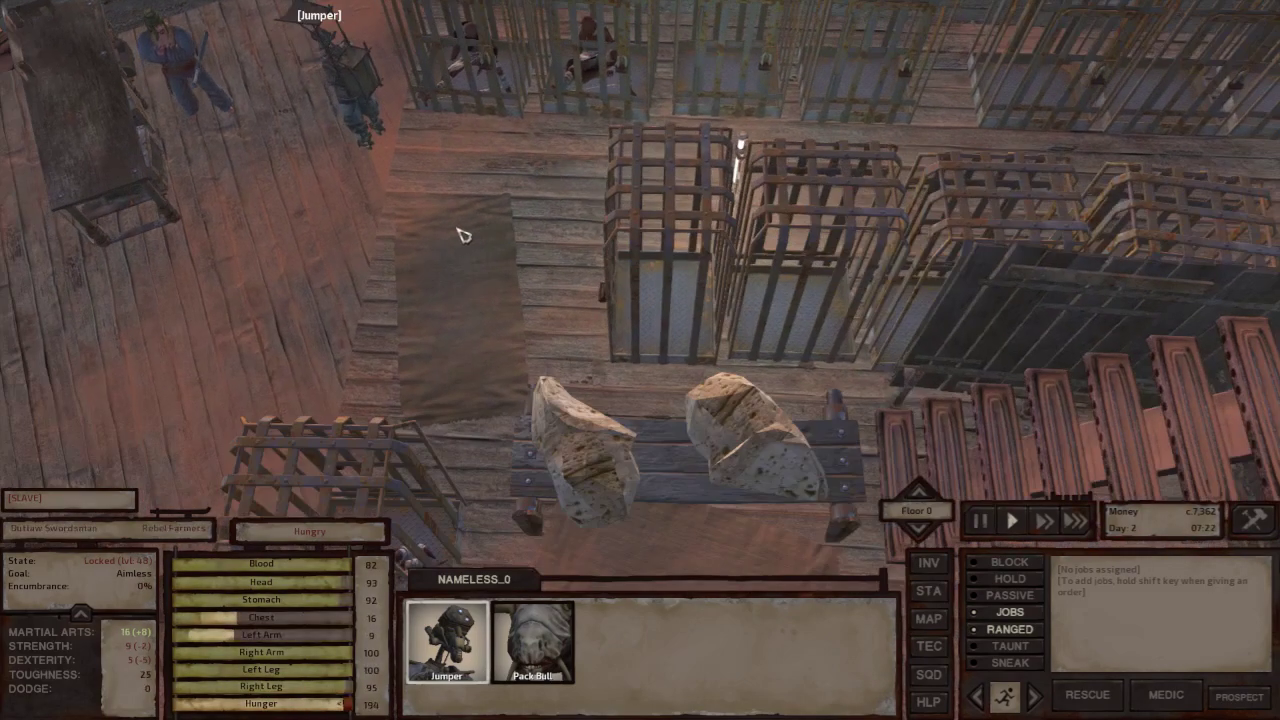
key(w)
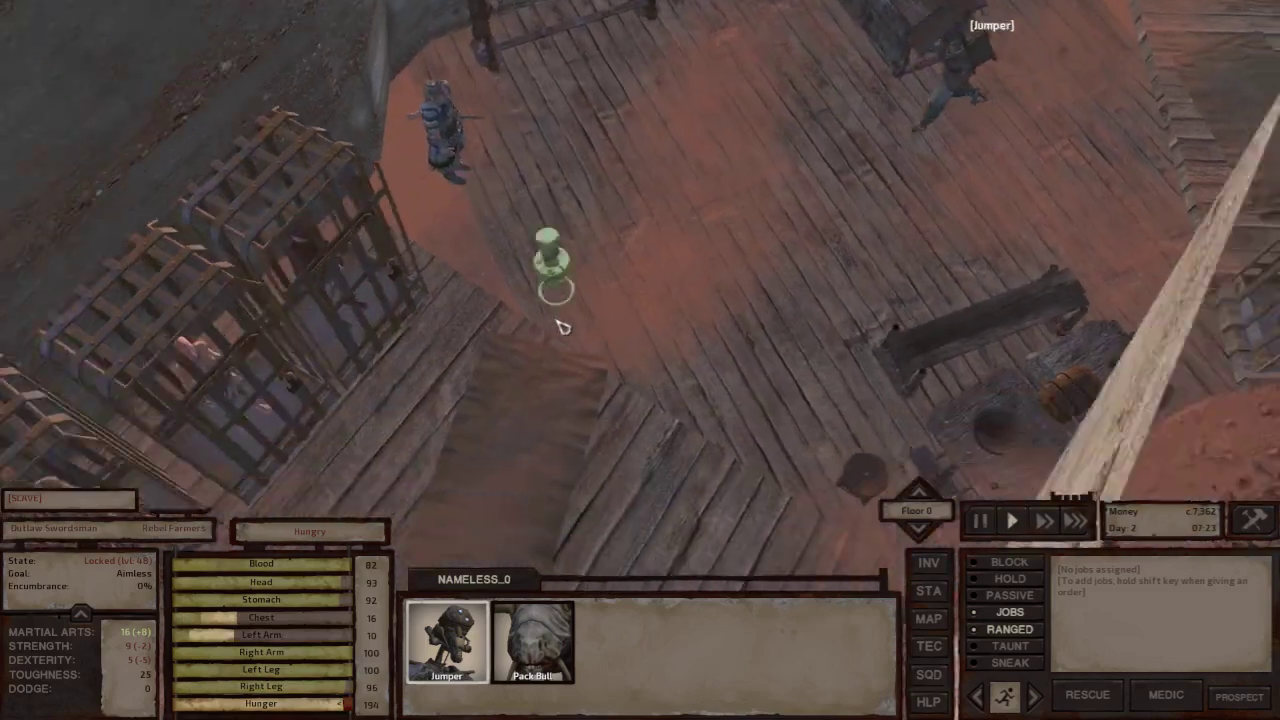
middle_drag(562, 327, 400, 229)
click(405, 230)
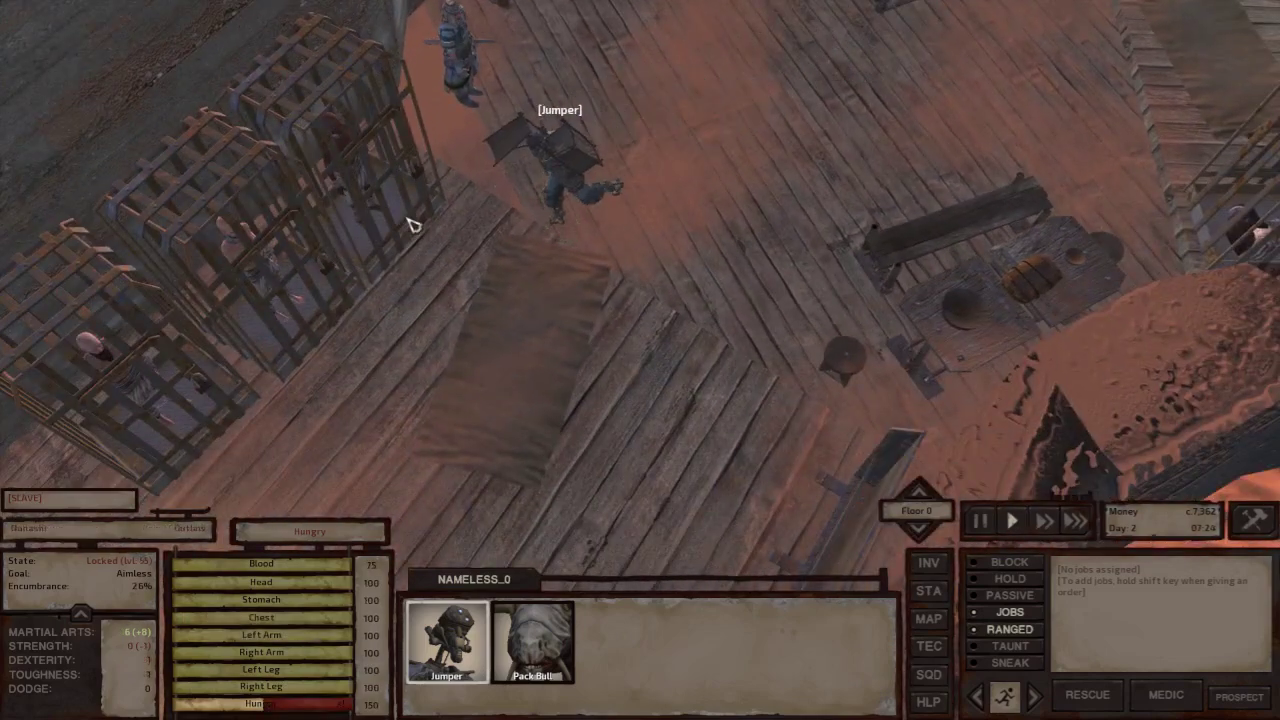
Move the view forward to the deck edge, zoom out and pause.
key(w)
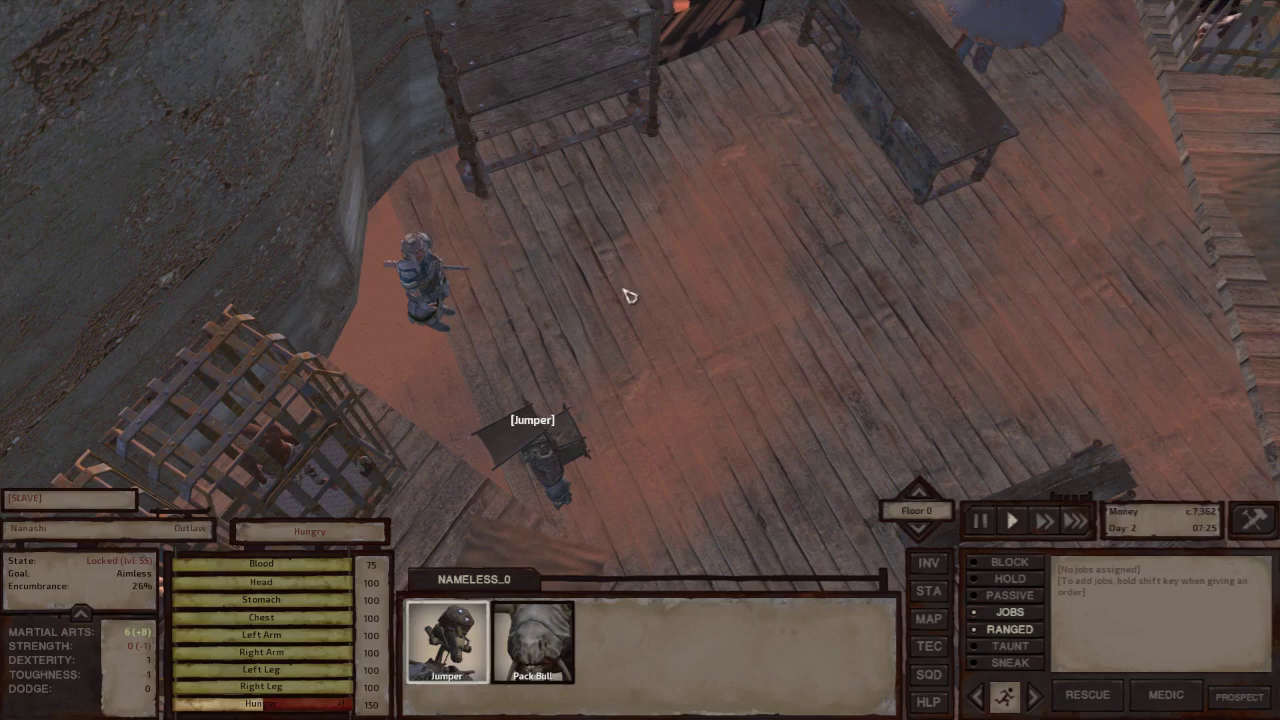
key(w)
scroll(677, 281, down, 5)
scroll(557, 183, down, 5)
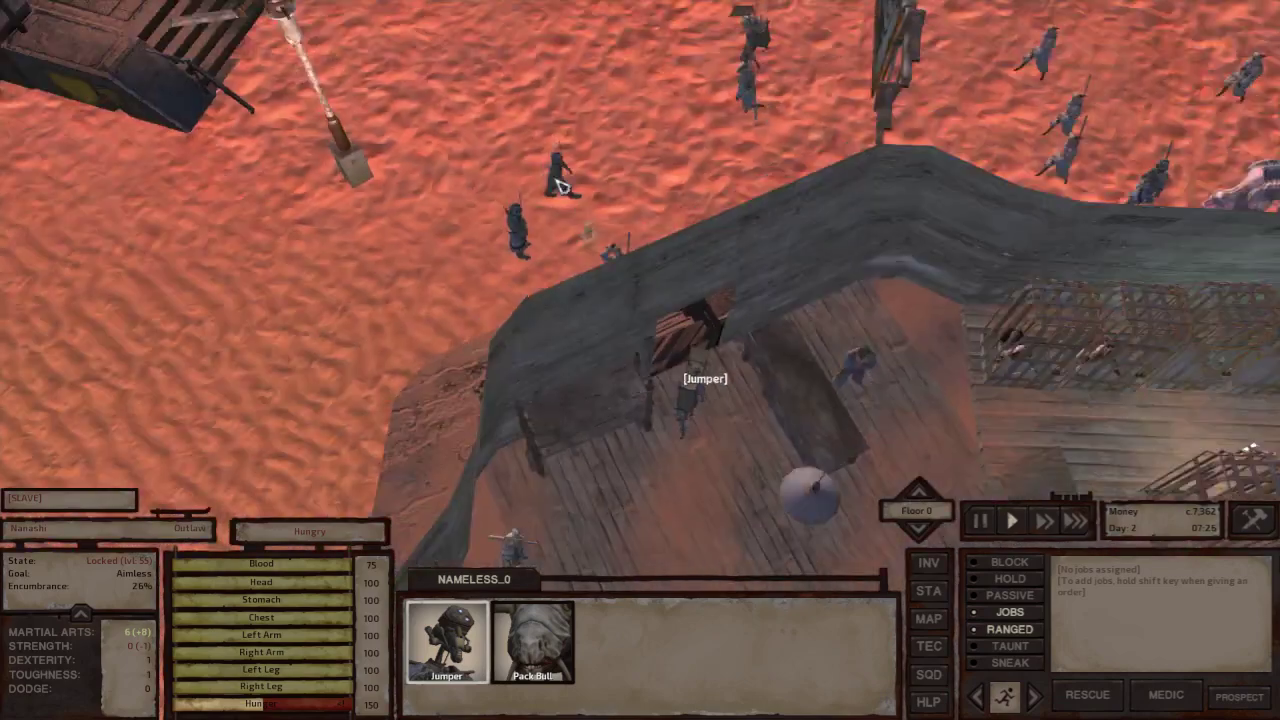
key(space)
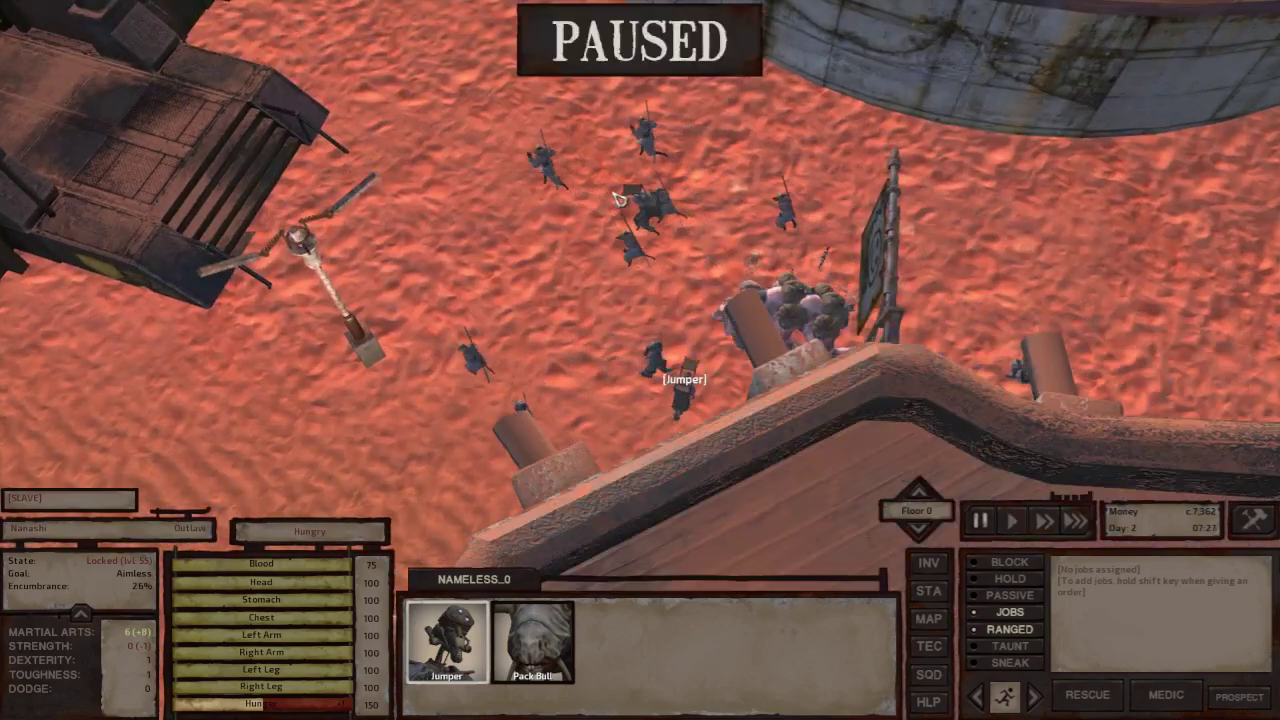
Talk to the Hive Caravan Boss, close it, then start the conversation again.
click(664, 212)
key(space)
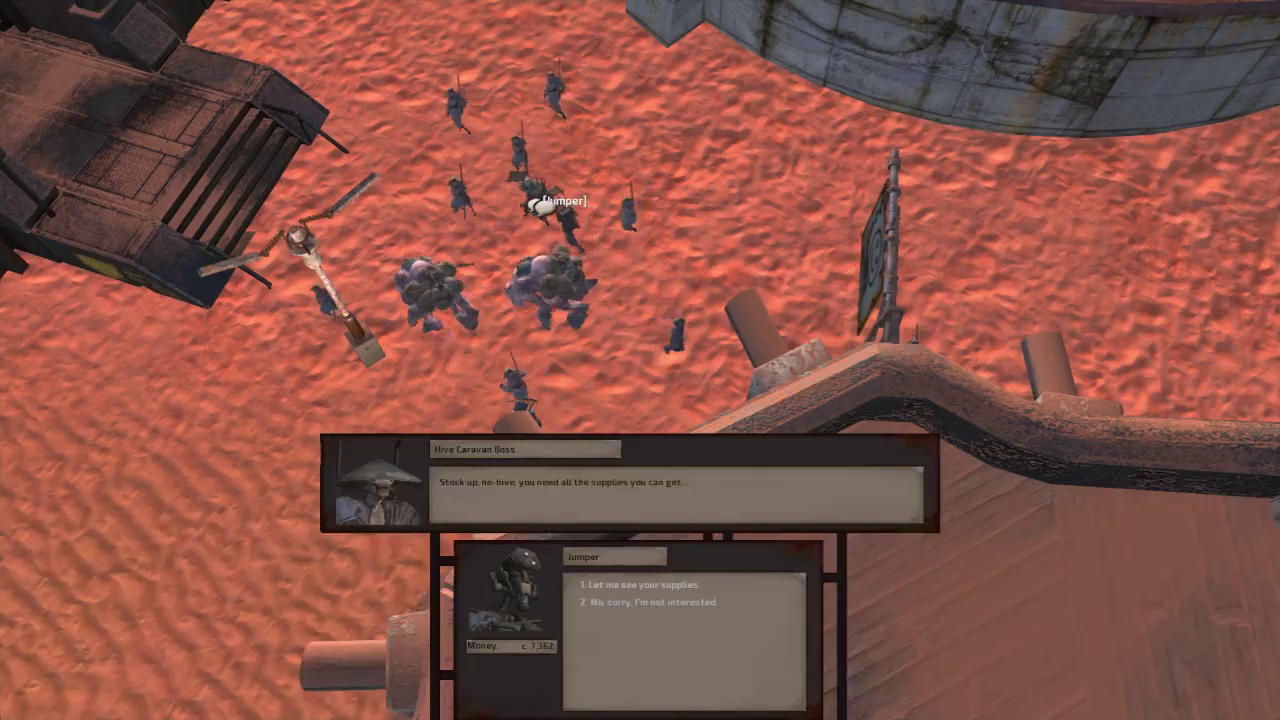
key(Escape)
key(space)
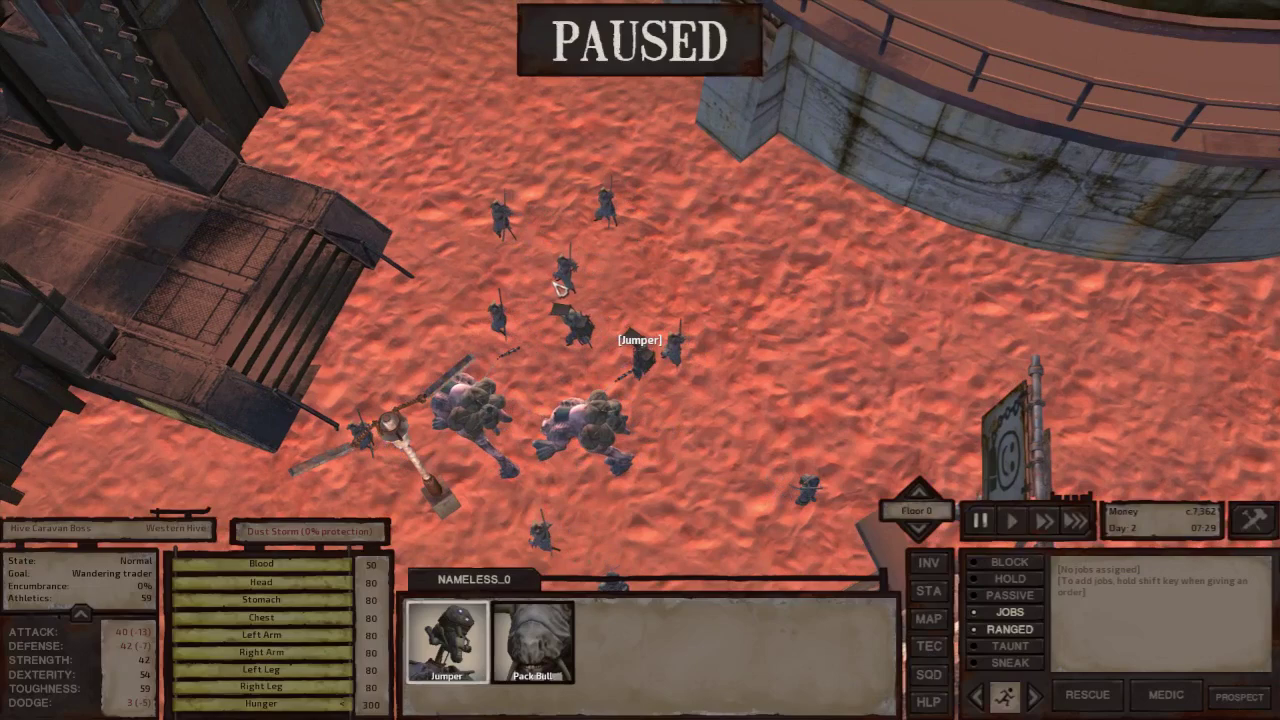
right_click(565, 270)
Open the caravan boss's supplies and buy two Skeleton Repair Kits.
click(657, 580)
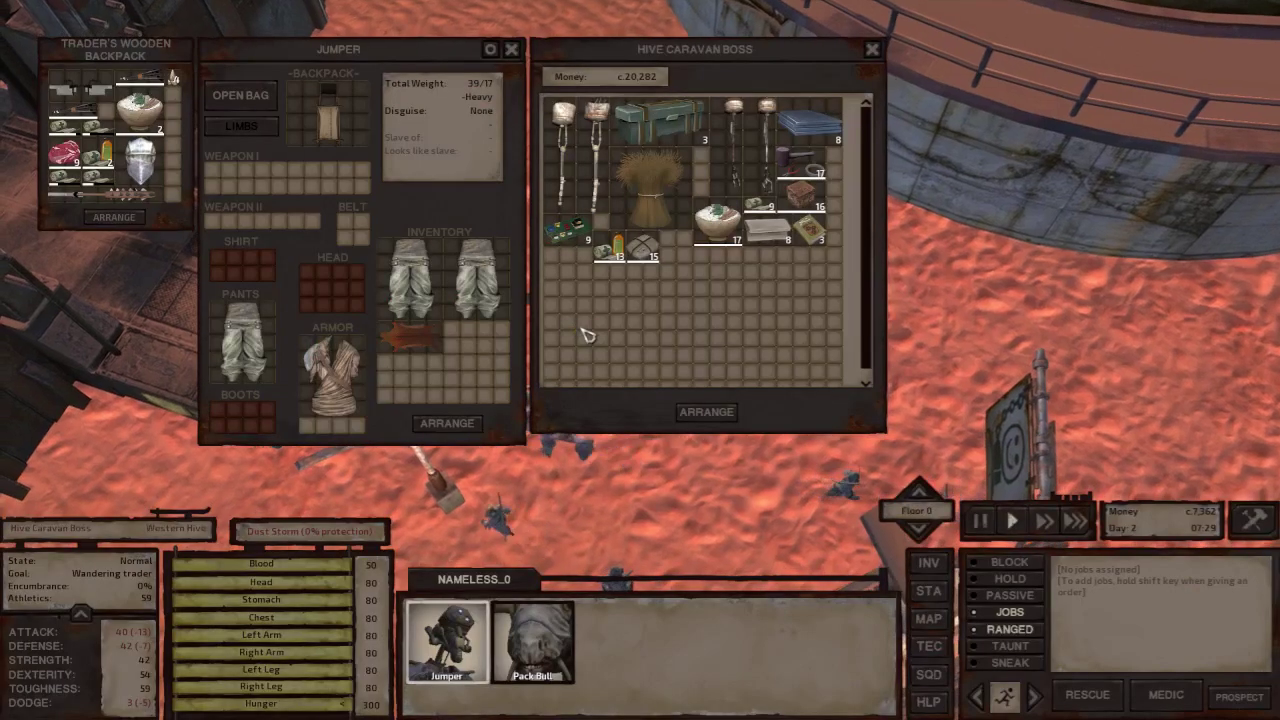
mouse_move(804, 178)
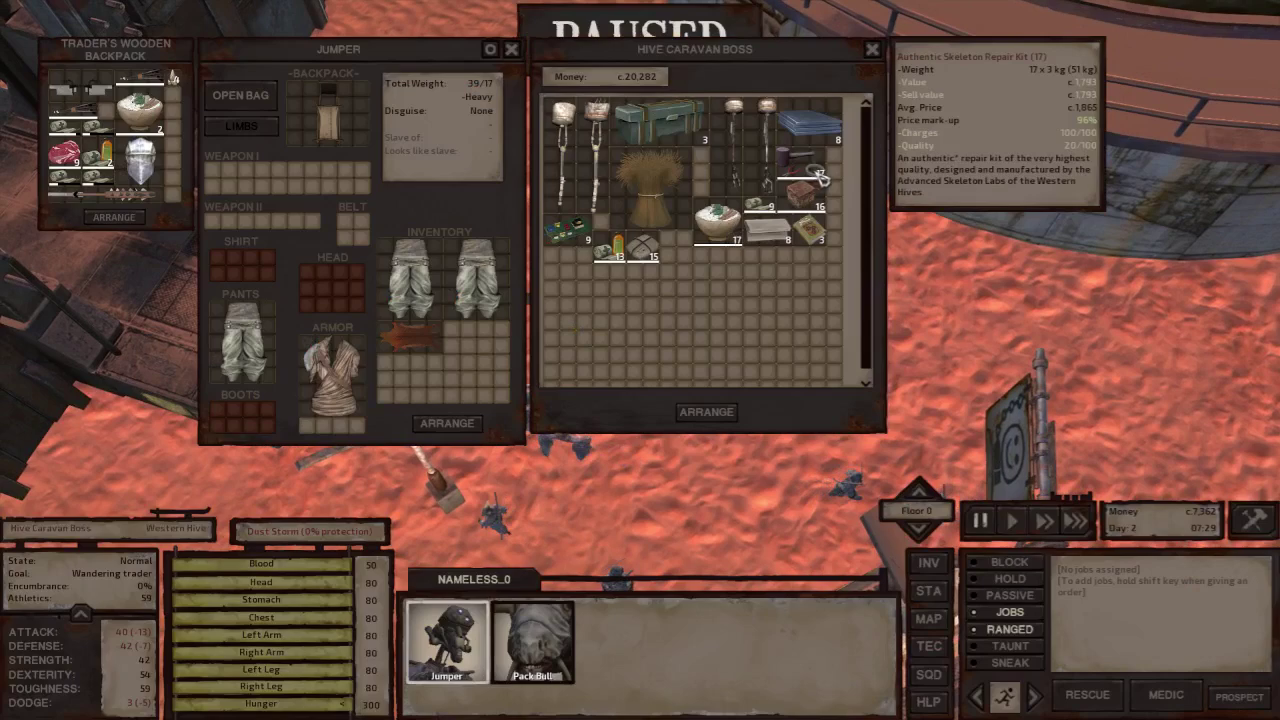
ctrl+click(820, 176)
ctrl+click(820, 176)
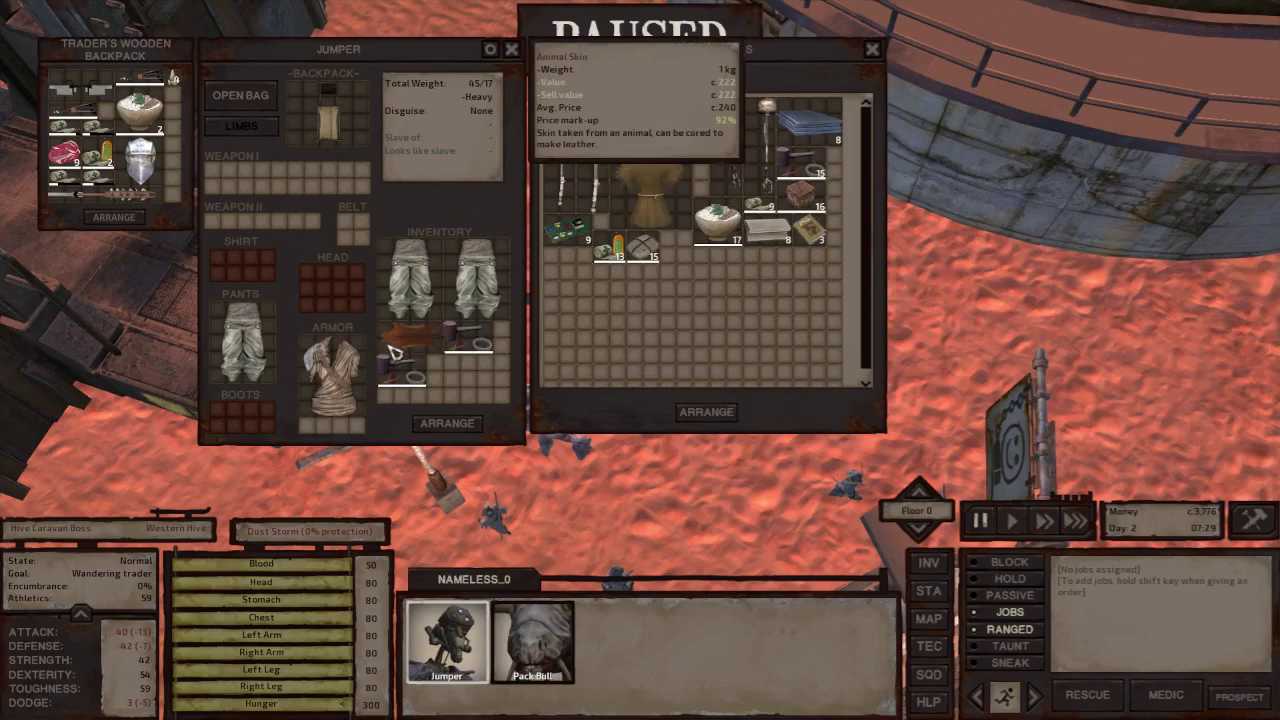
Sell the animal skin, both Samurai Clothpants, the helmet and the long weapon.
ctrl+click(410, 334)
ctrl+click(405, 310)
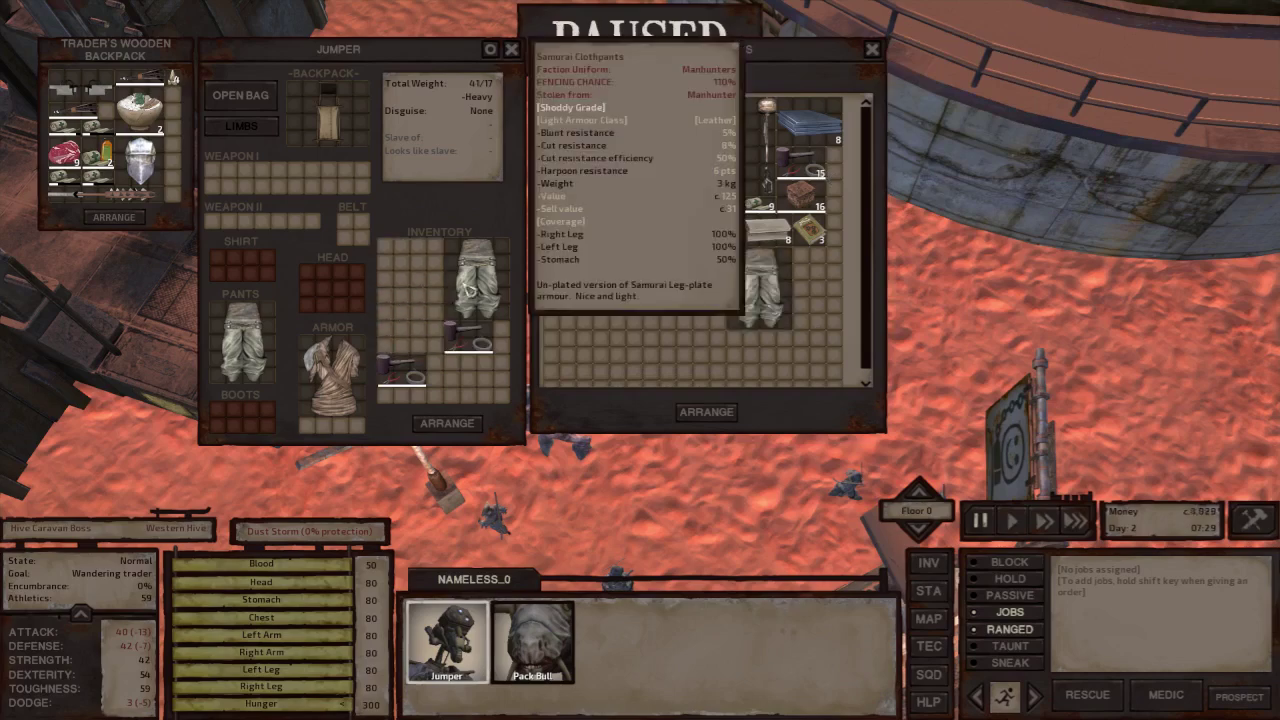
ctrl+click(466, 289)
ctrl+click(140, 160)
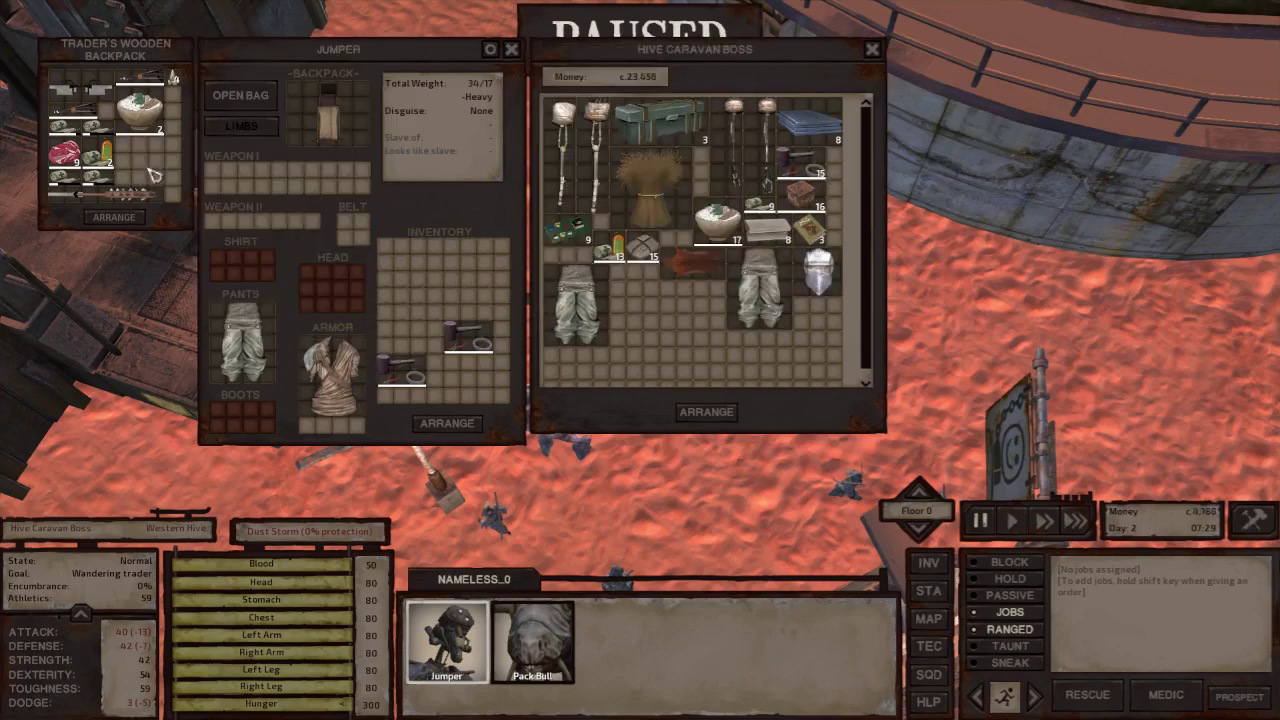
ctrl+click(152, 194)
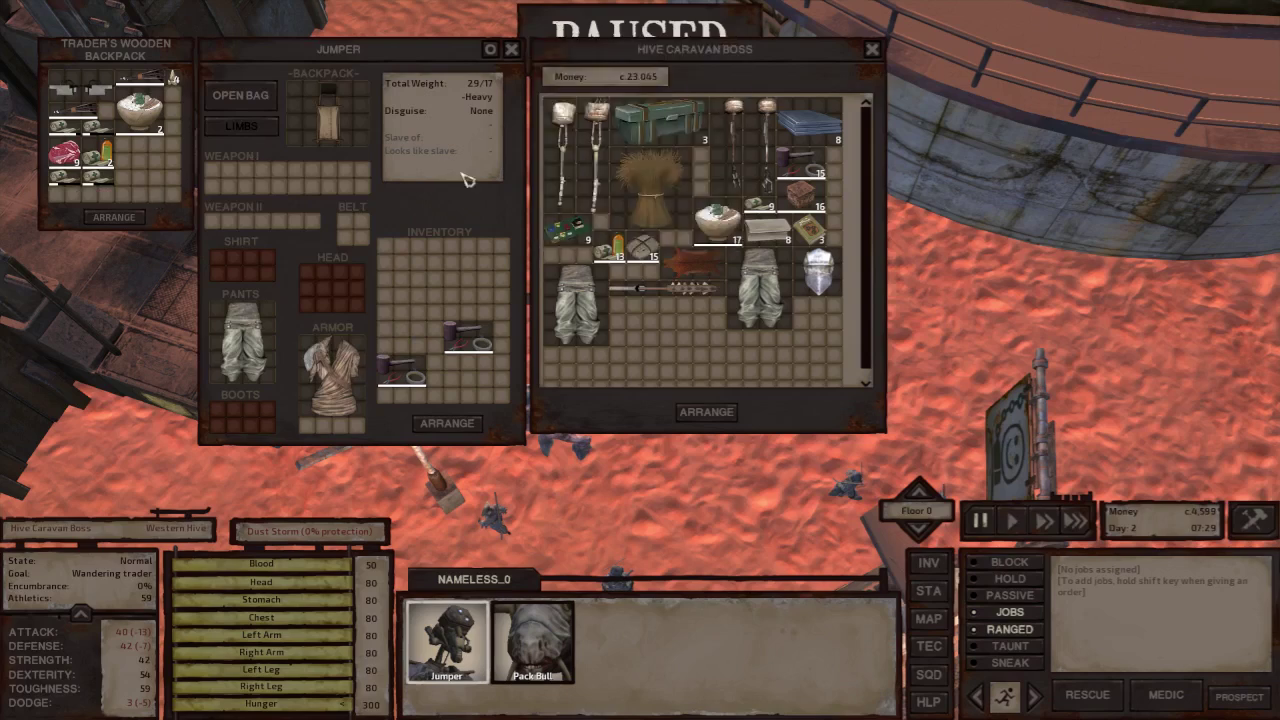
mouse_move(799, 163)
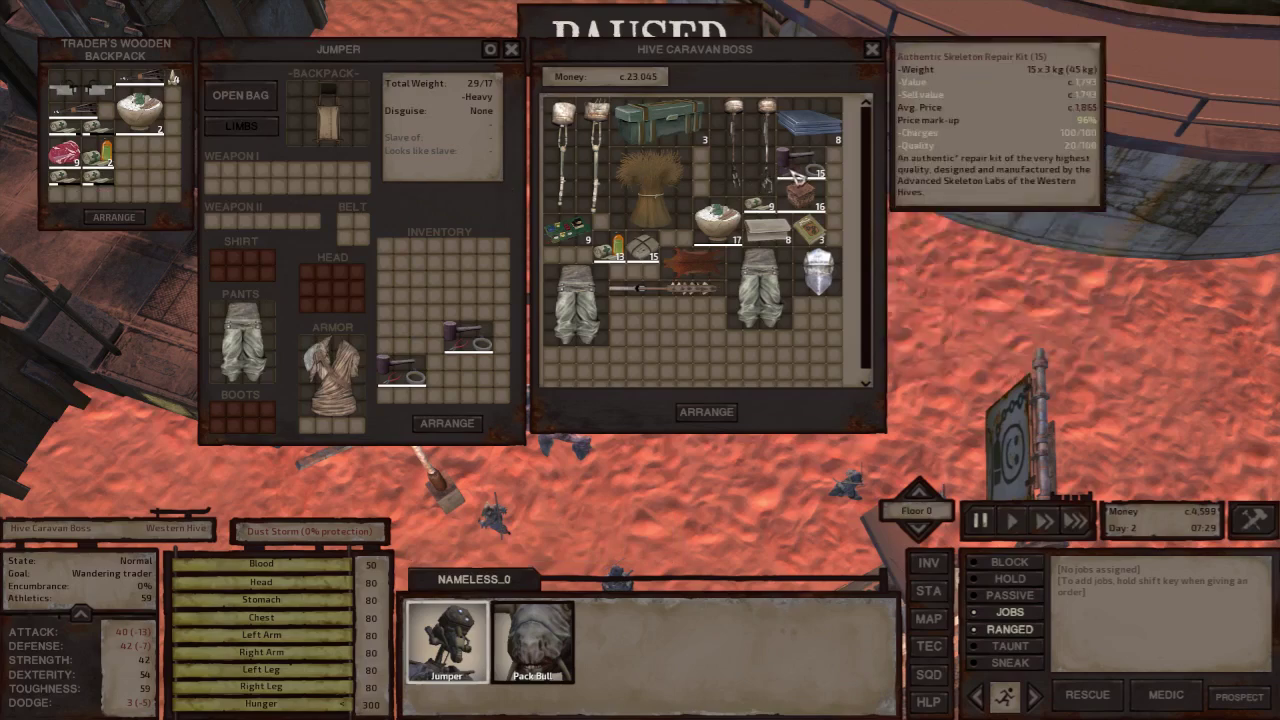
Buy two more repair kits, selling small backpack items while trying for the Economy Arm.
click(798, 174)
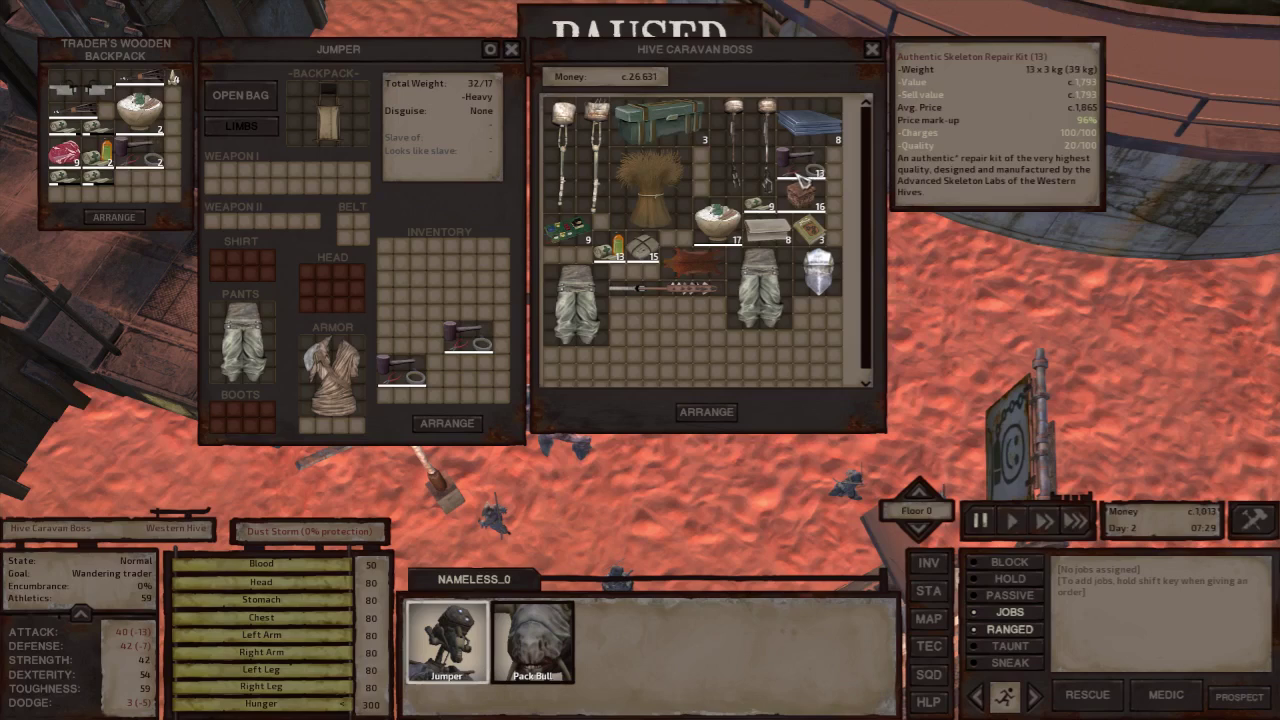
click(800, 178)
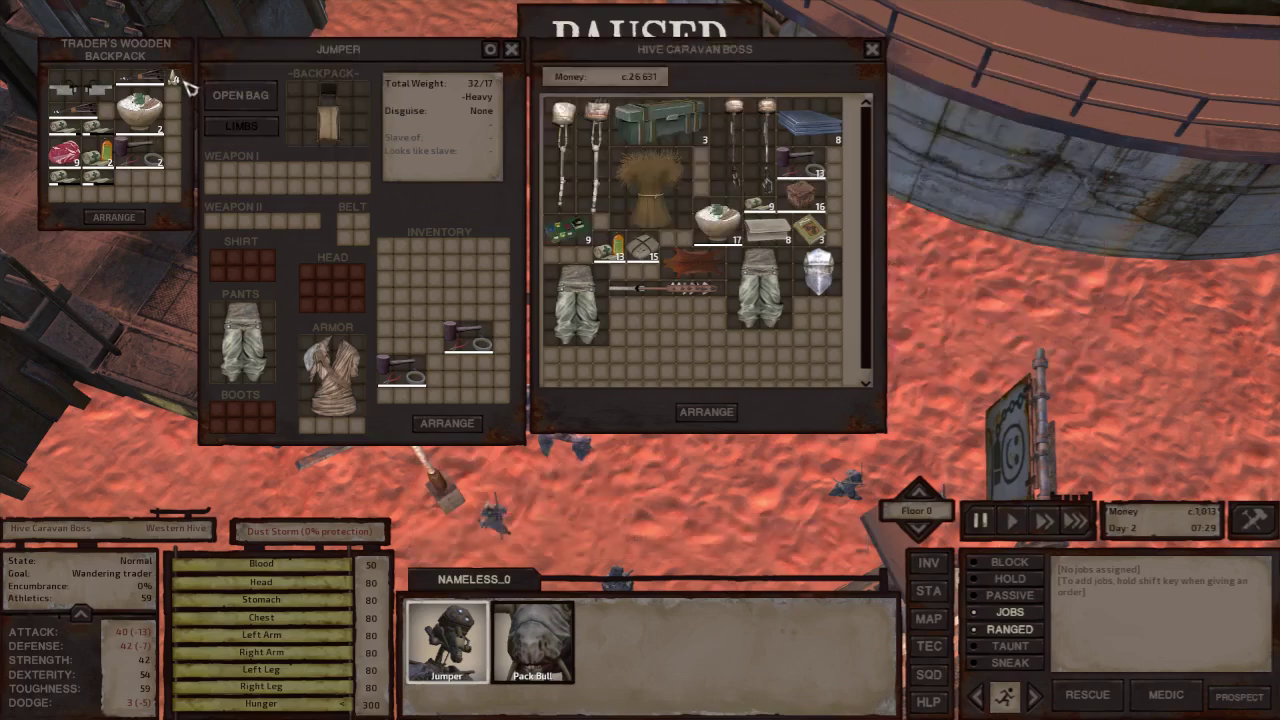
ctrl+click(176, 79)
ctrl+click(805, 180)
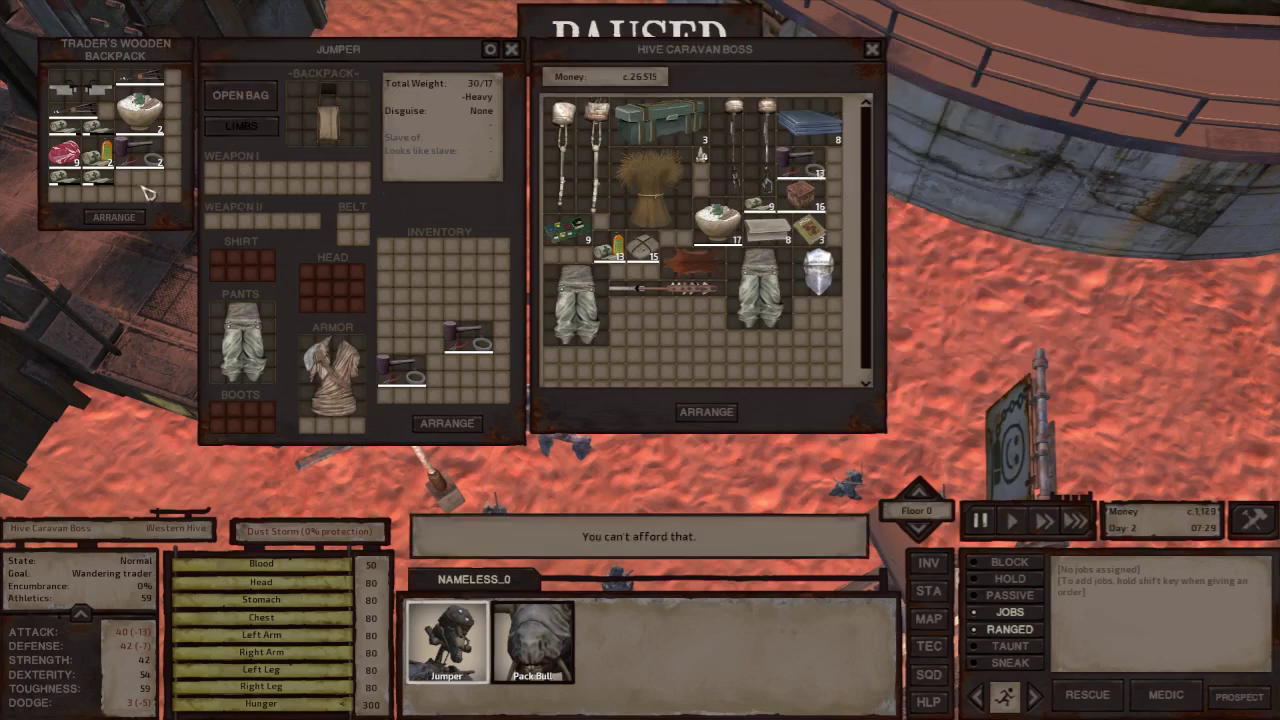
ctrl+click(100, 180)
ctrl+click(737, 128)
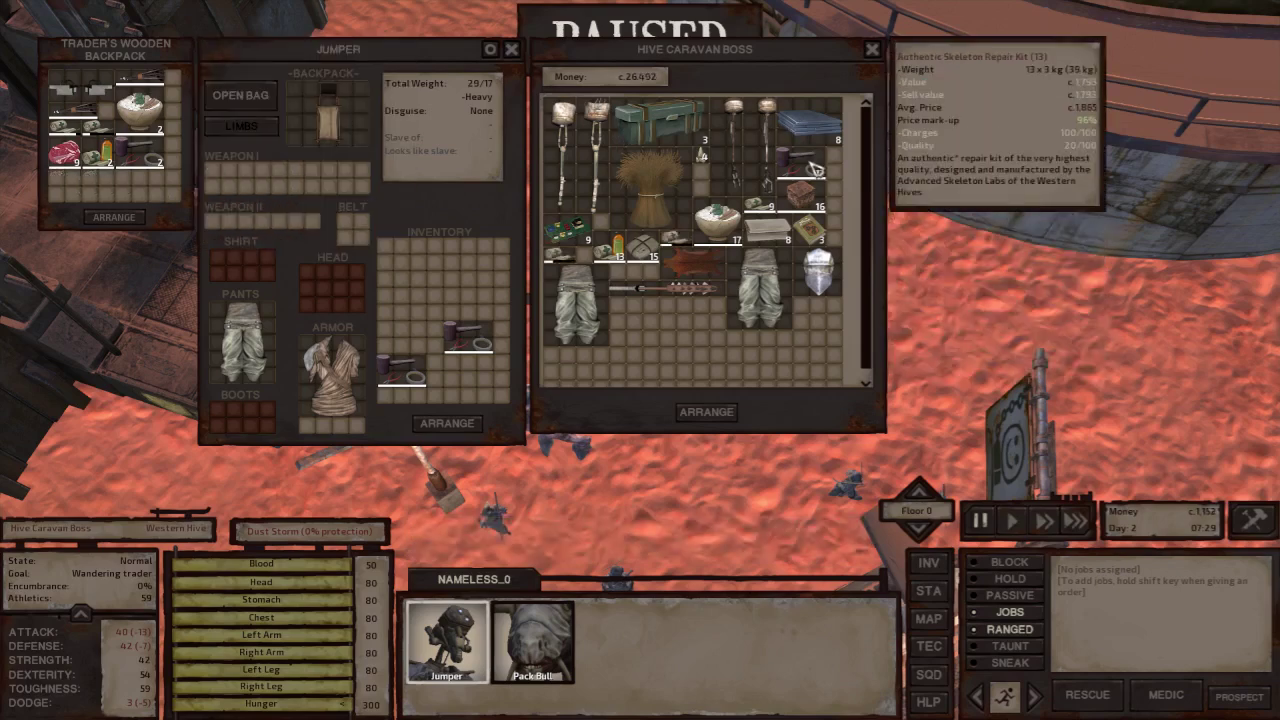
ctrl+click(816, 170)
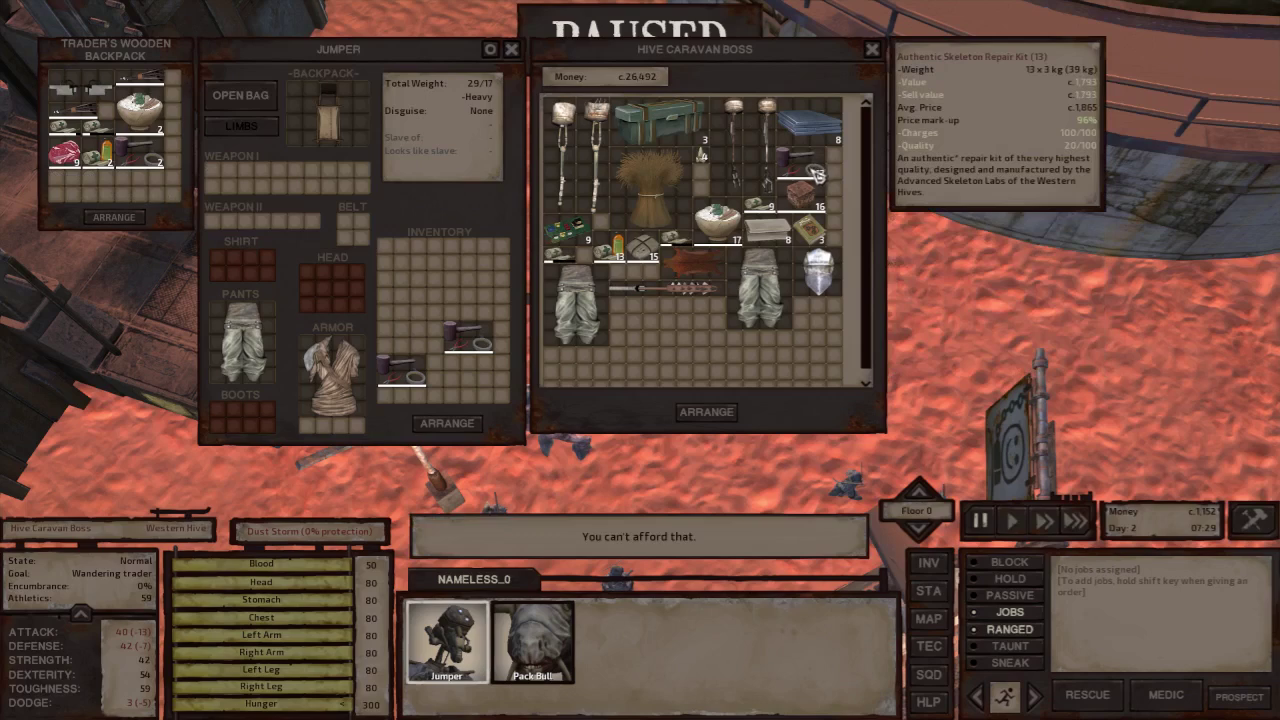
ctrl+click(816, 172)
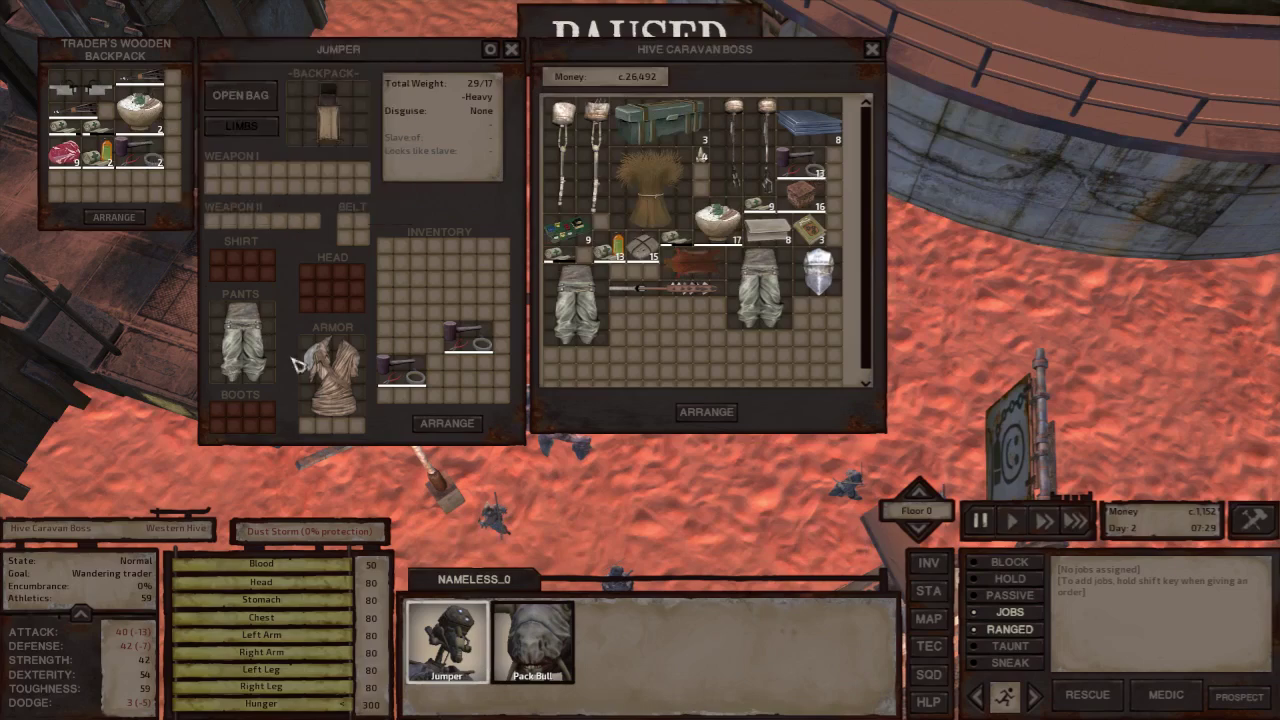
Check the Pack Bull's inventory, then end trading and centre on Jumper.
click(548, 648)
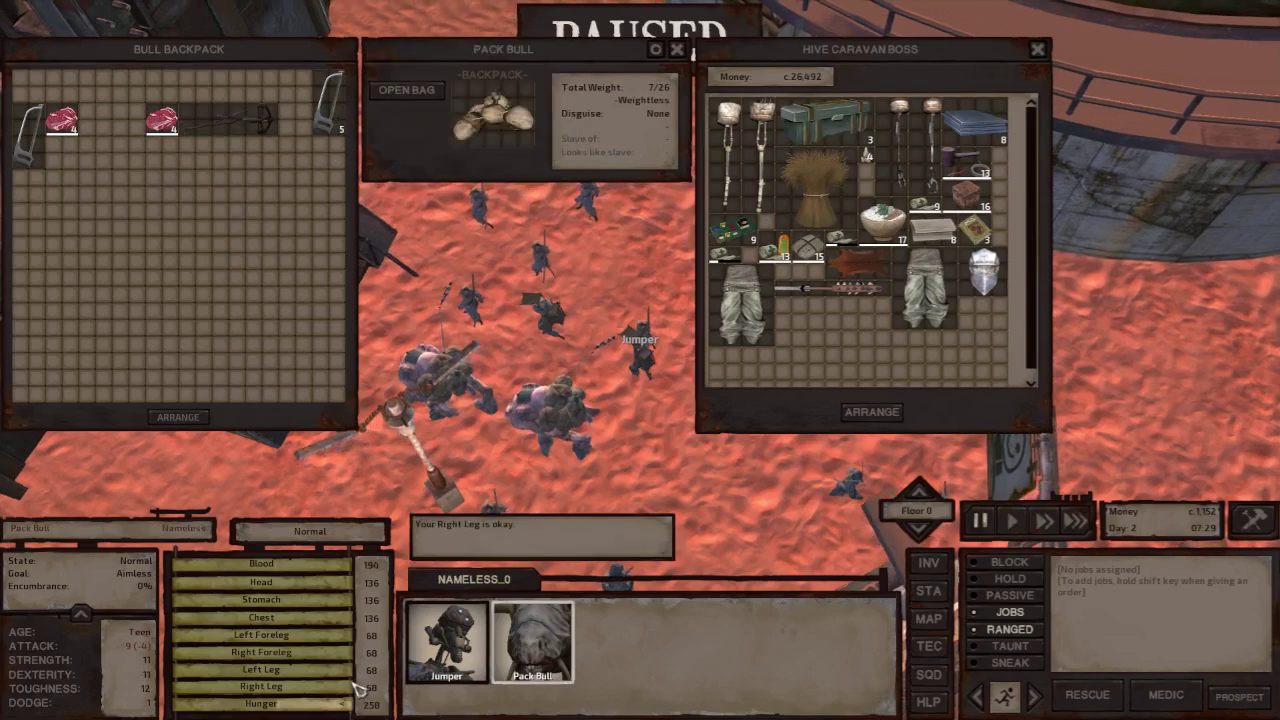
click(410, 676)
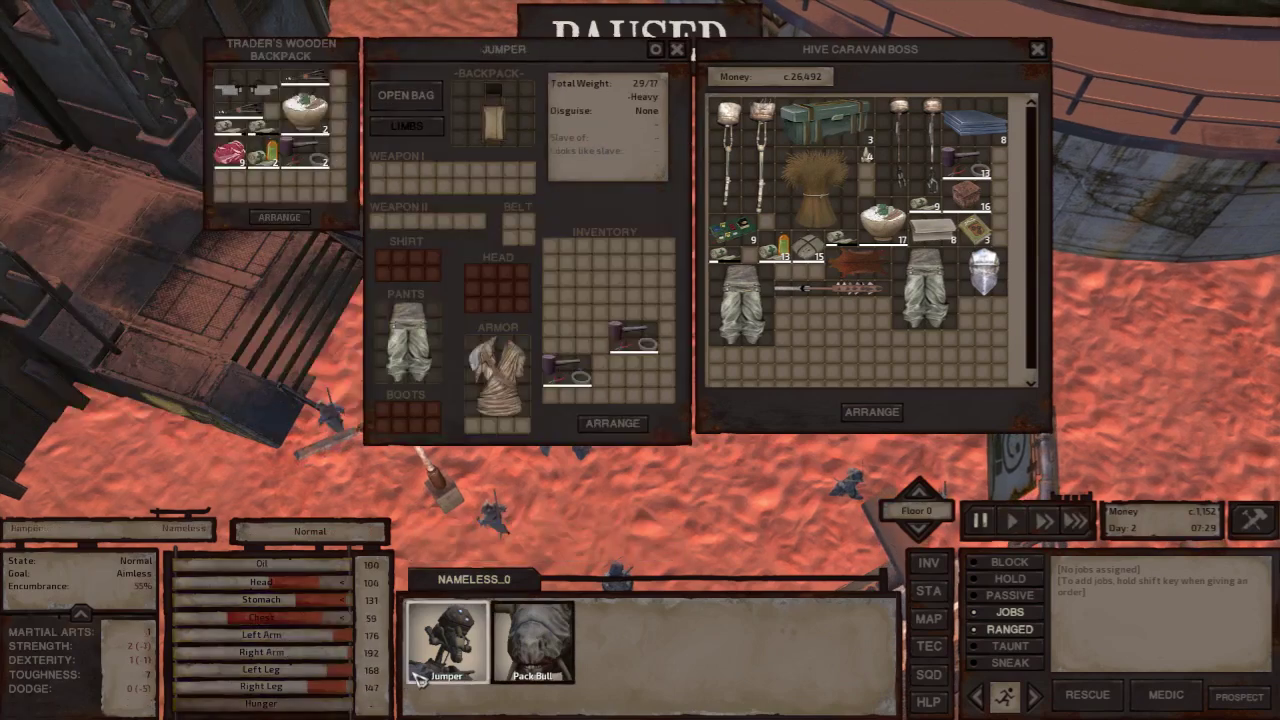
double_click(417, 678)
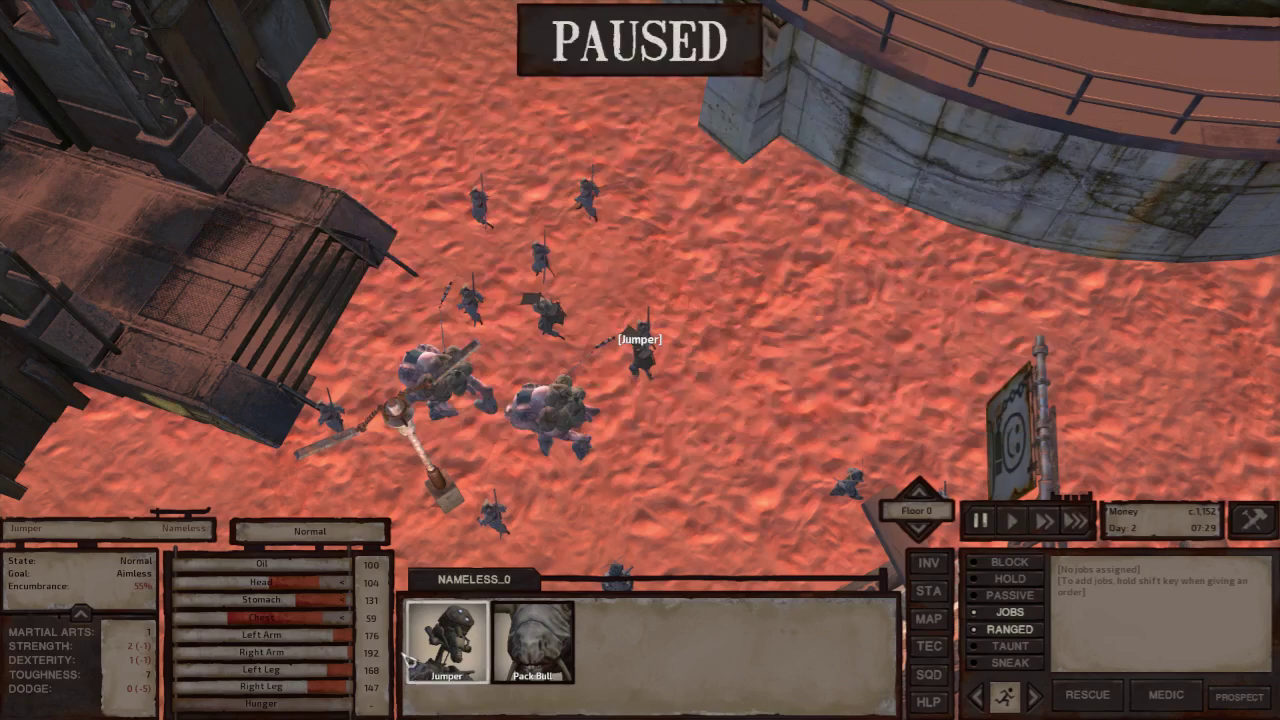
Check Jumper's inventory, then ask the Hive Caravan Boss to show his wares.
key(i)
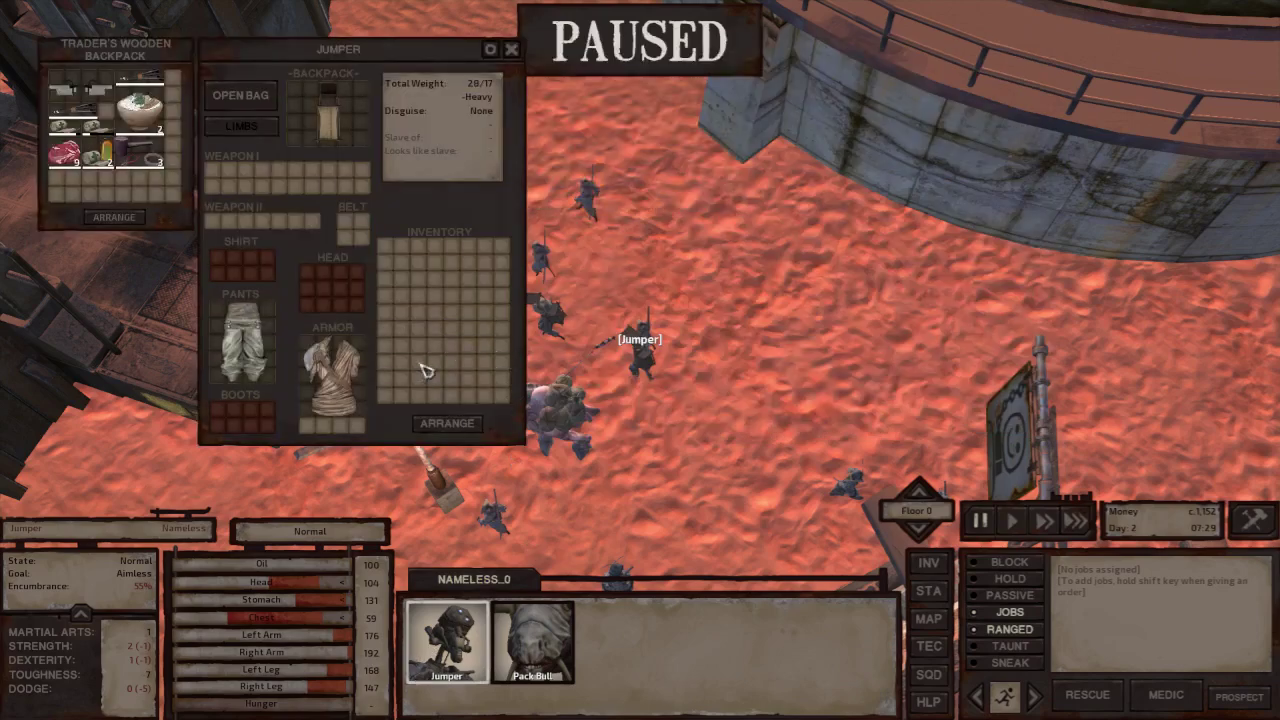
key(i)
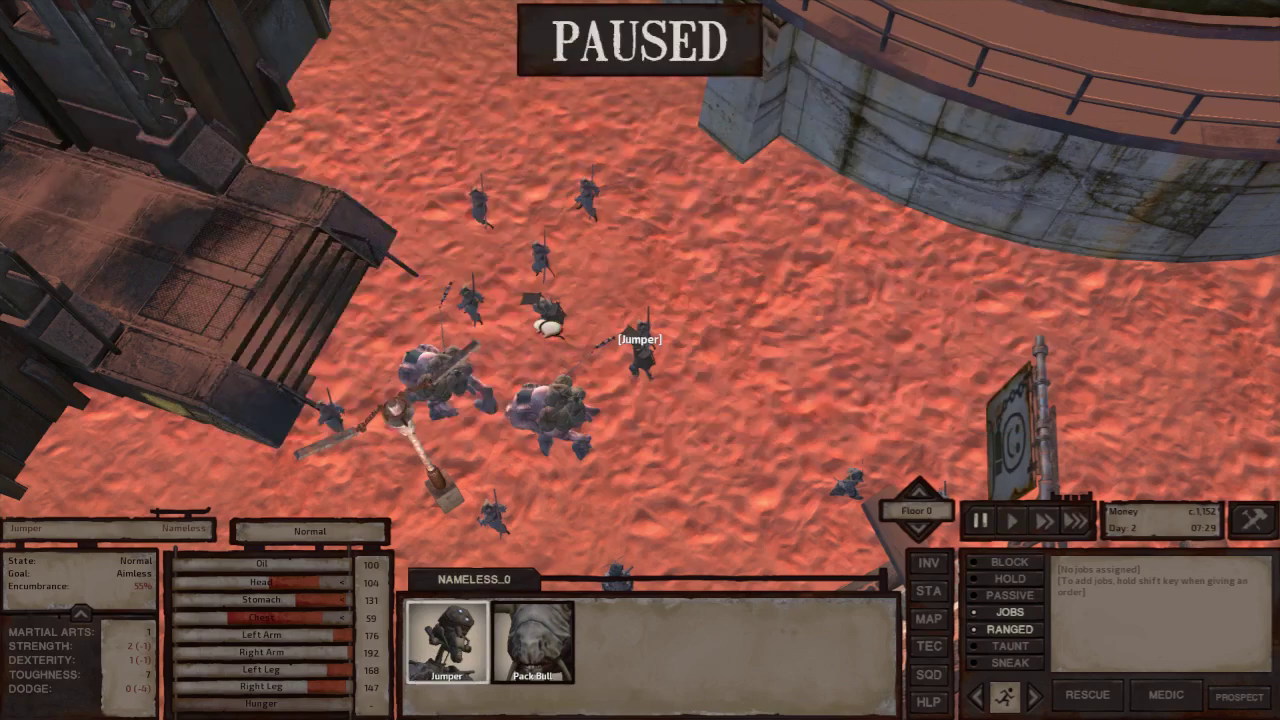
right_click(545, 322)
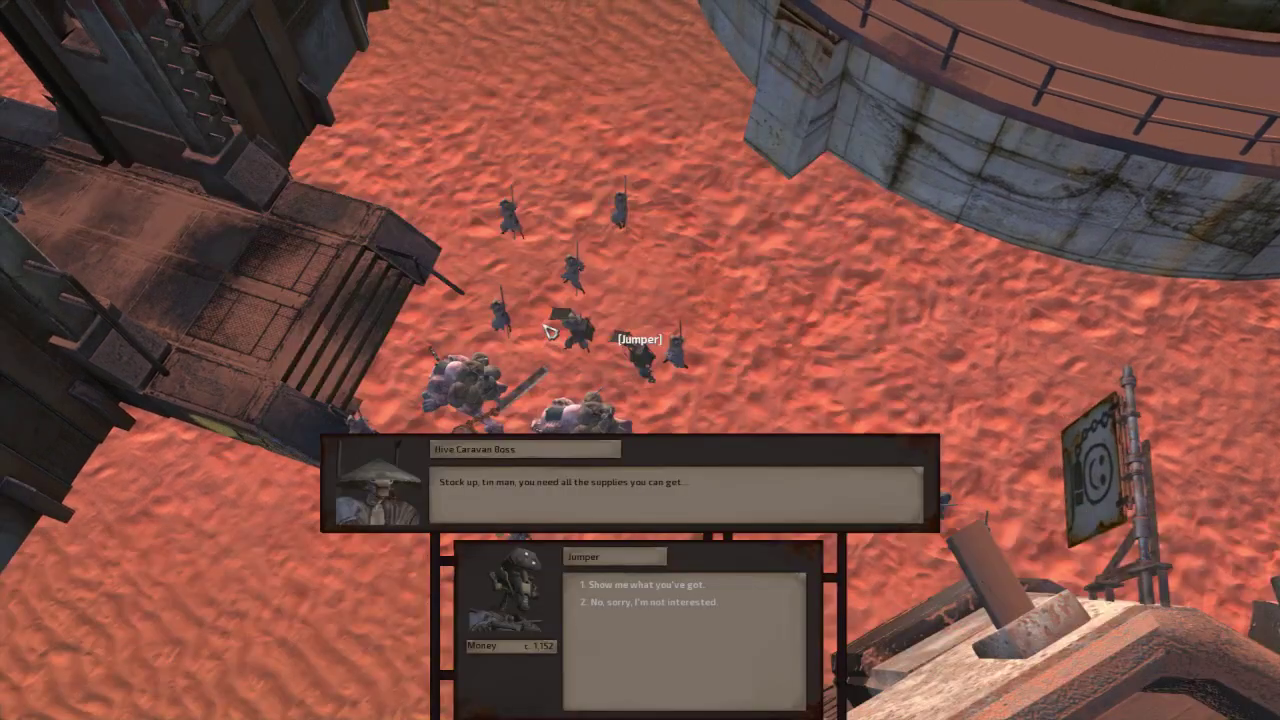
key(1)
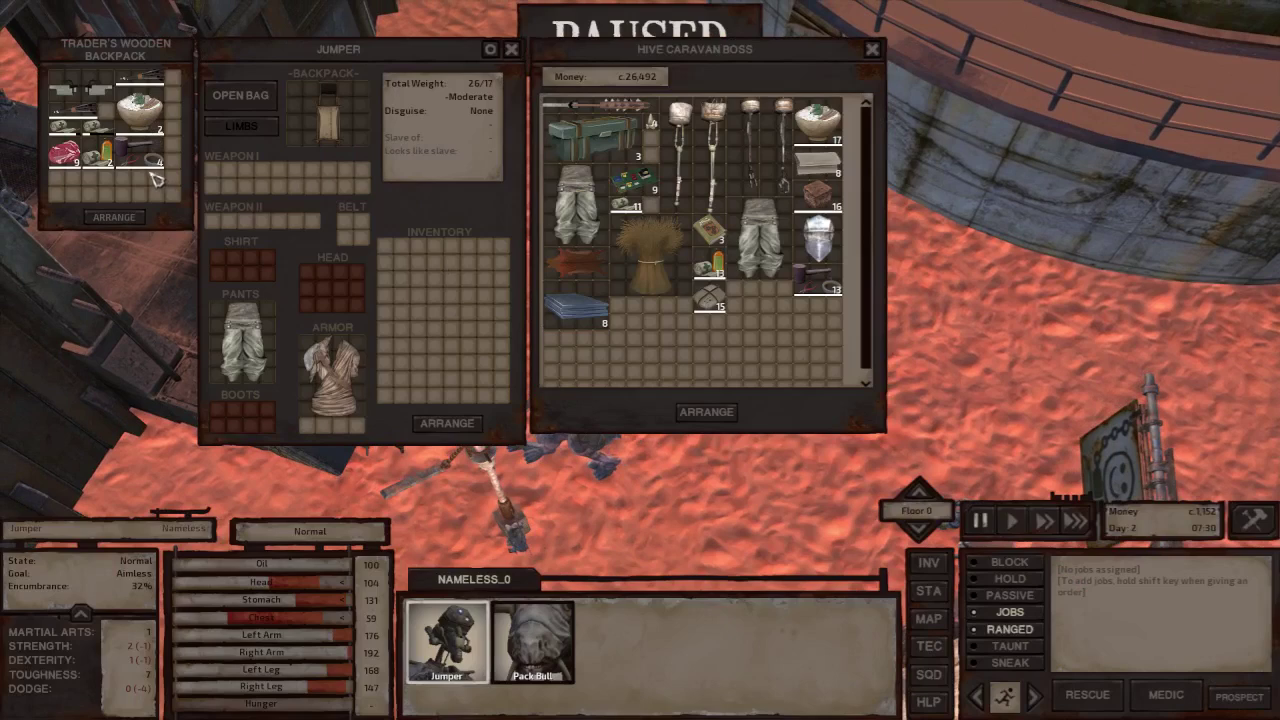
Sell a backpack item and the first aid kit, fail to afford the Economy Leg, close trade.
ctrl+click(97, 140)
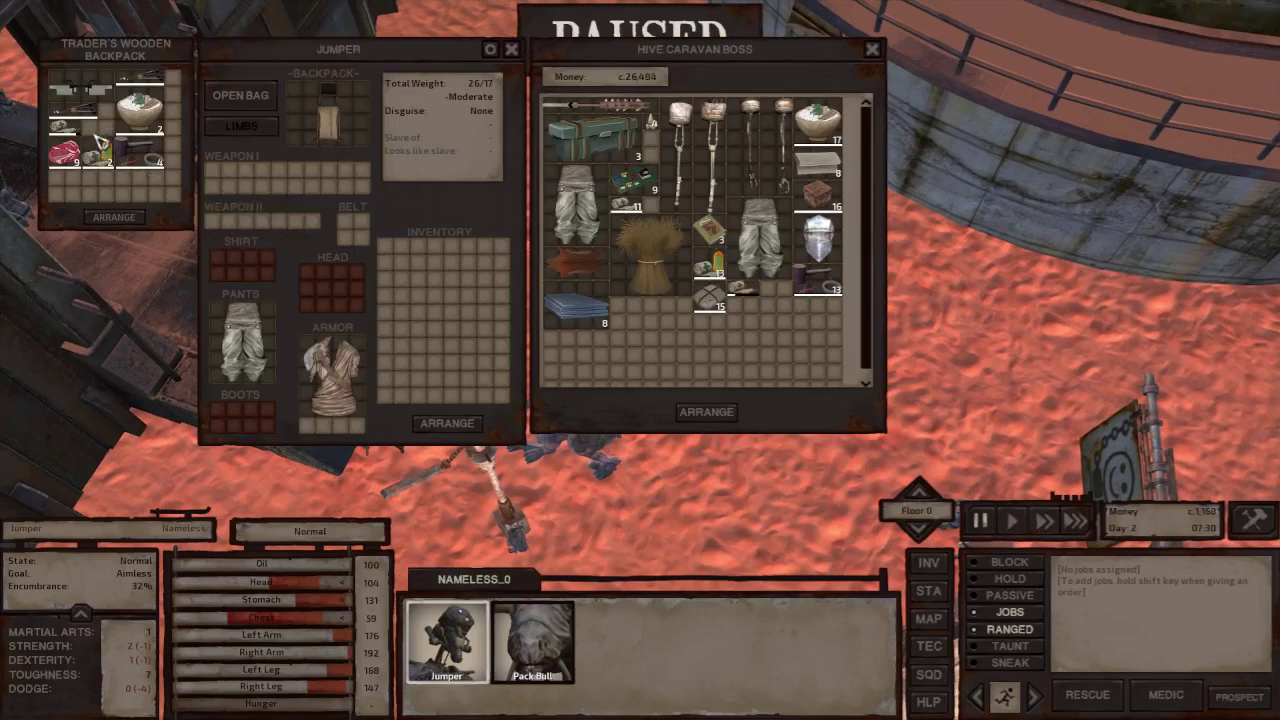
mouse_move(97, 150)
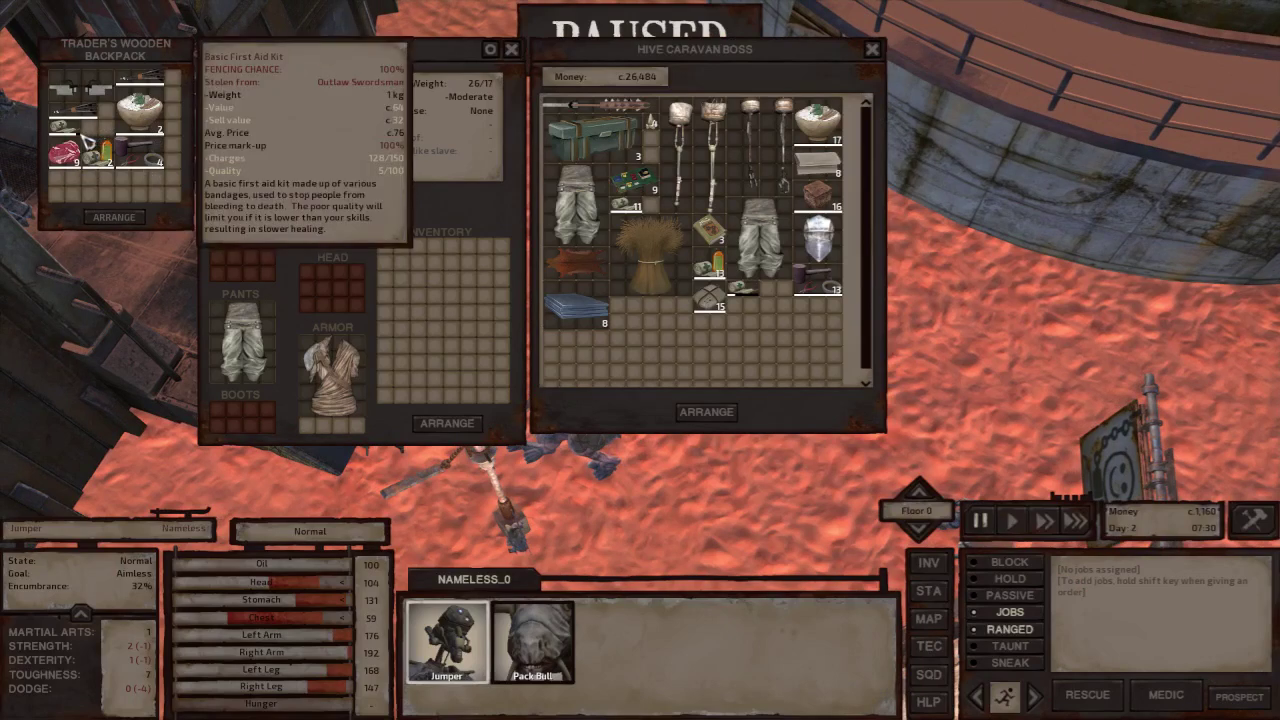
ctrl+click(74, 139)
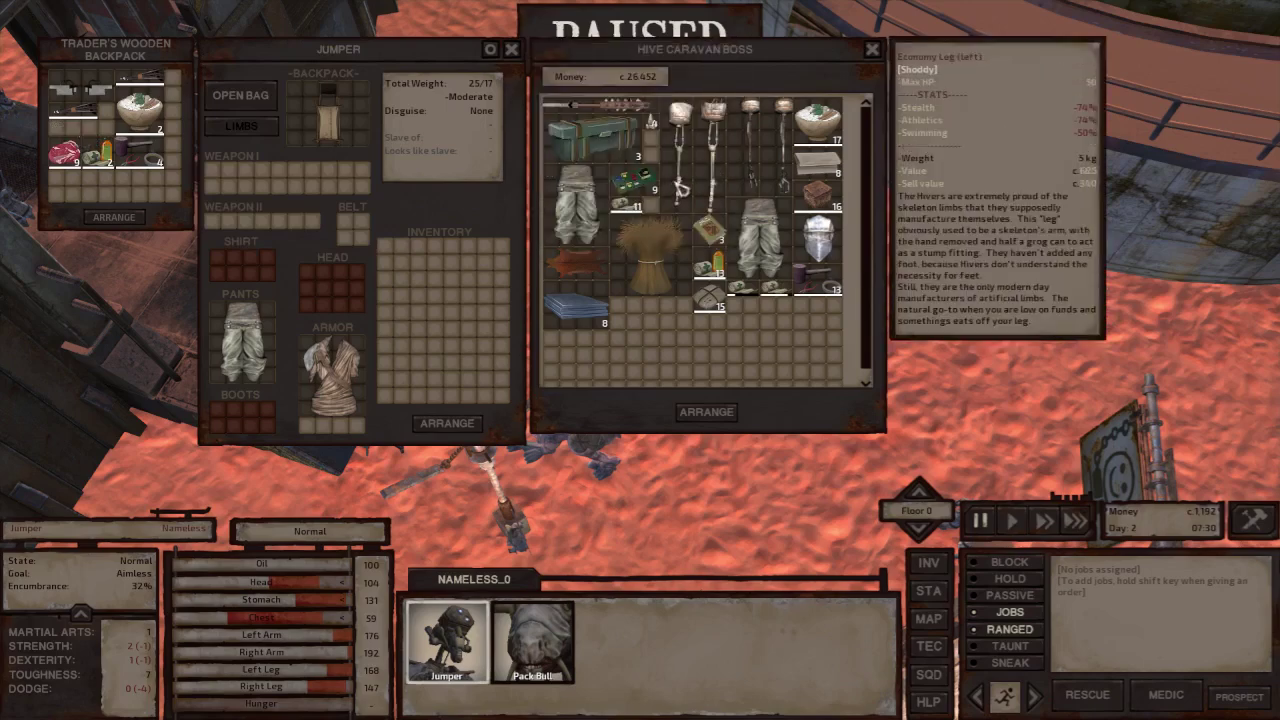
click(832, 301)
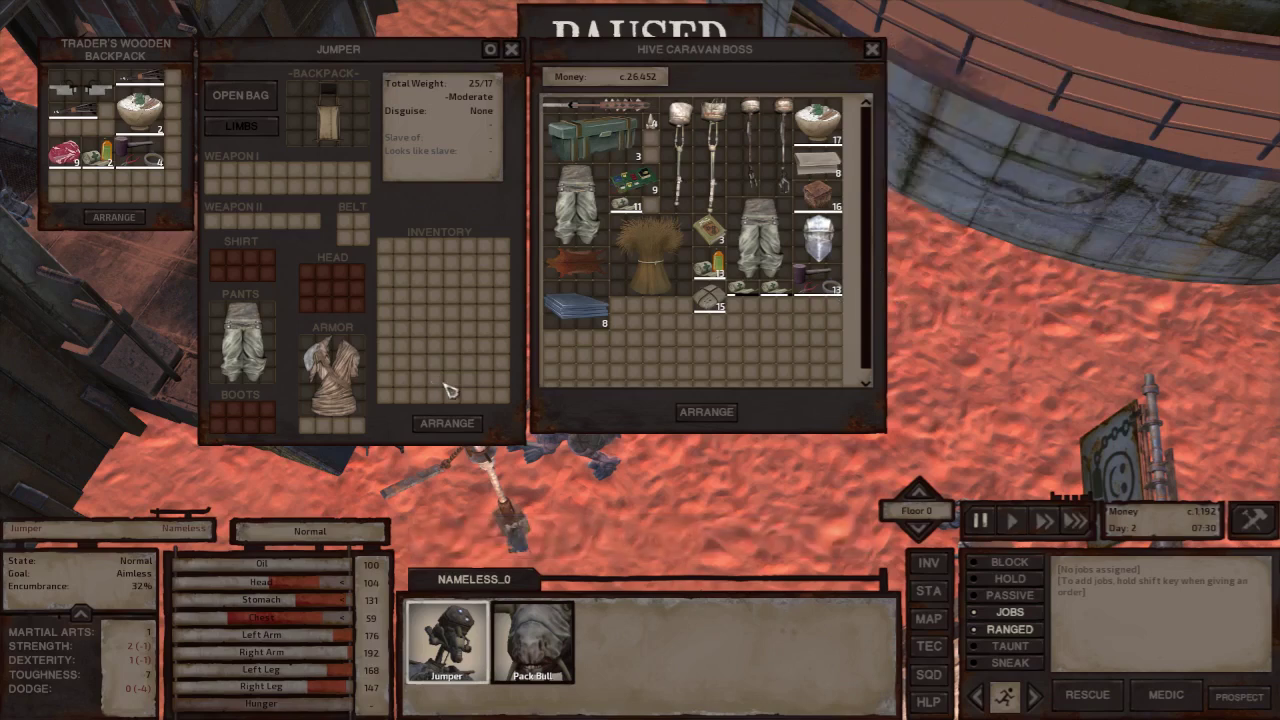
mouse_move(327, 112)
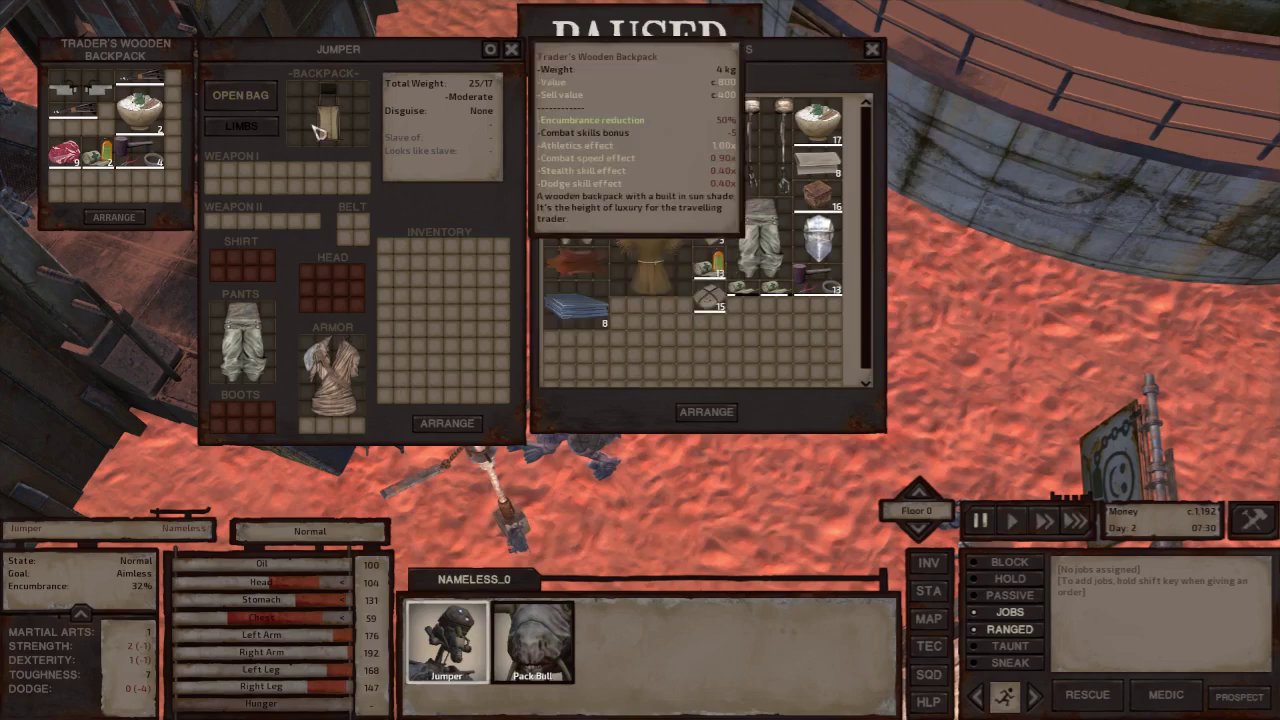
key(Escape)
Have Jumper repair himself, check his skills and attributes, and save the game.
scroll(803, 280, up, 4)
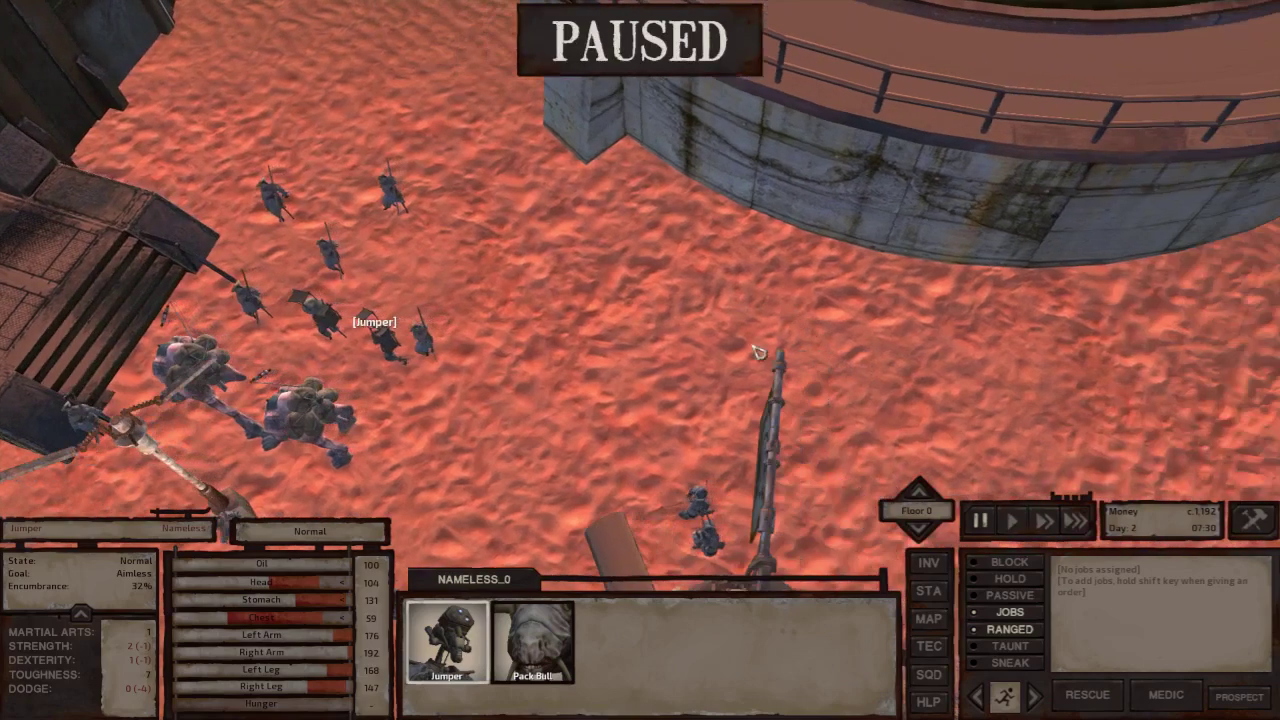
scroll(760, 349, up, 2)
scroll(665, 357, up, 2)
key(space)
key(space)
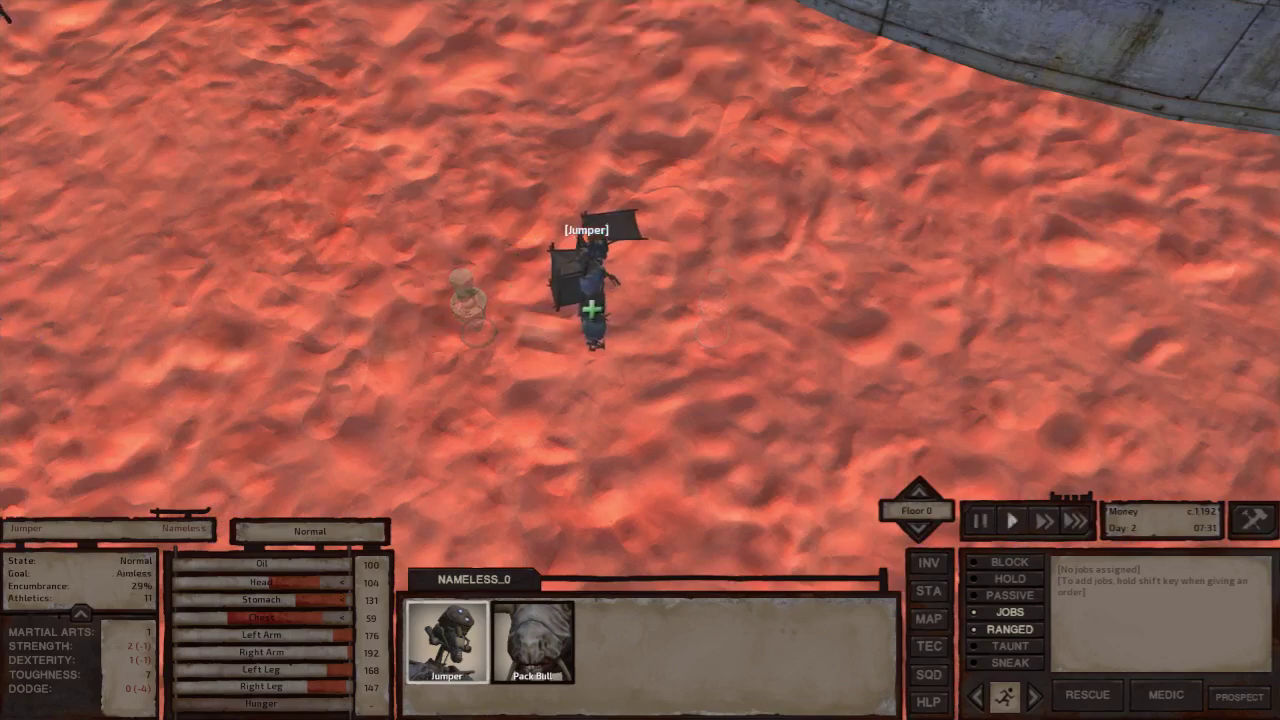
right_click(592, 310)
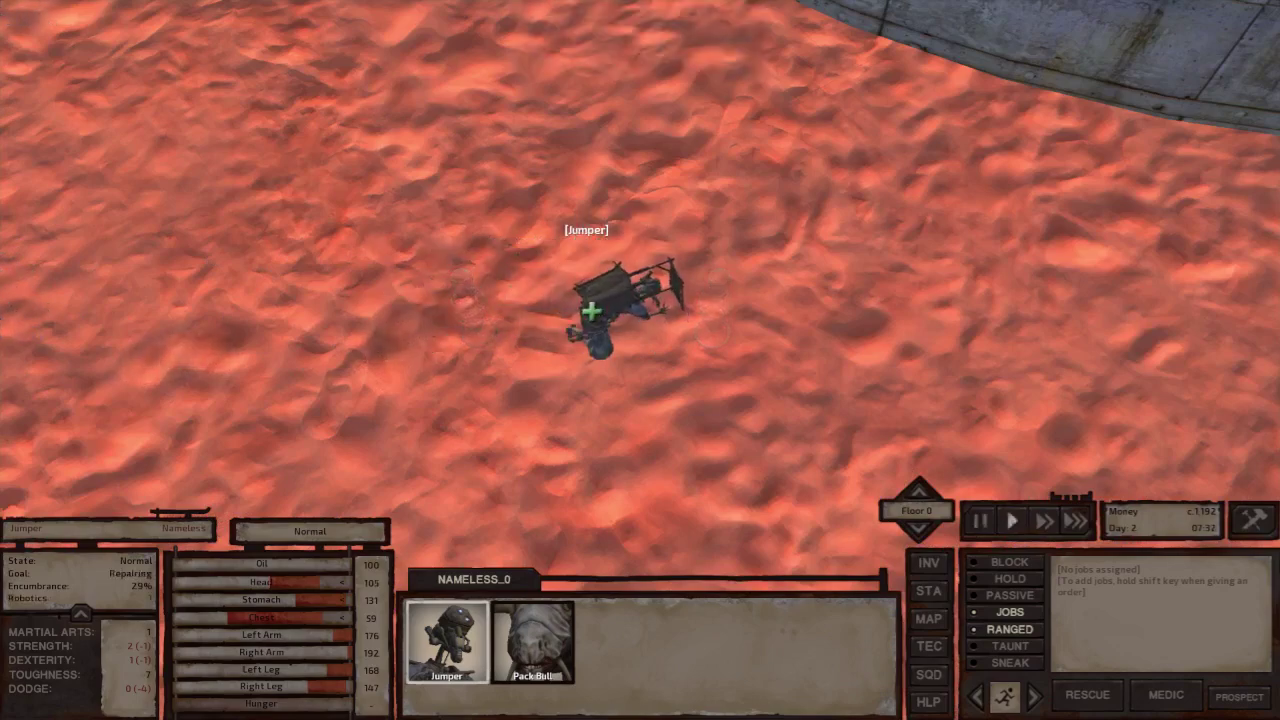
scroll(592, 310, up, 3)
key(c)
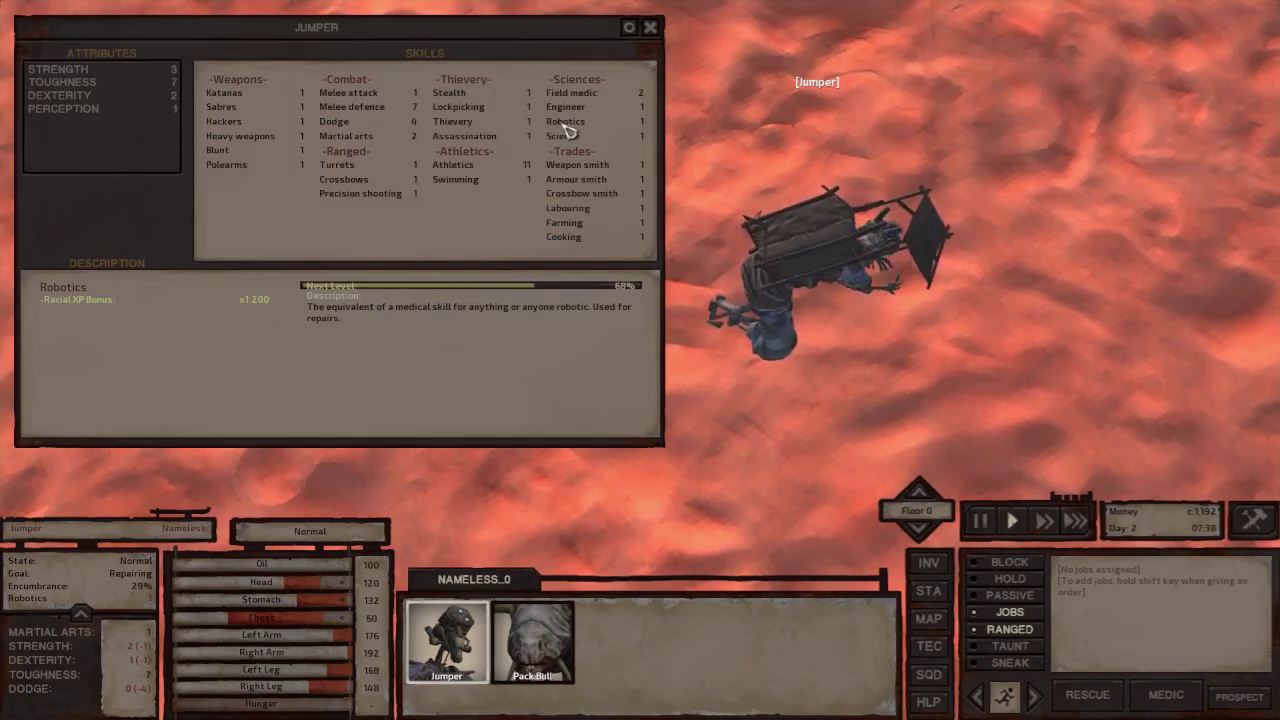
key(F11)
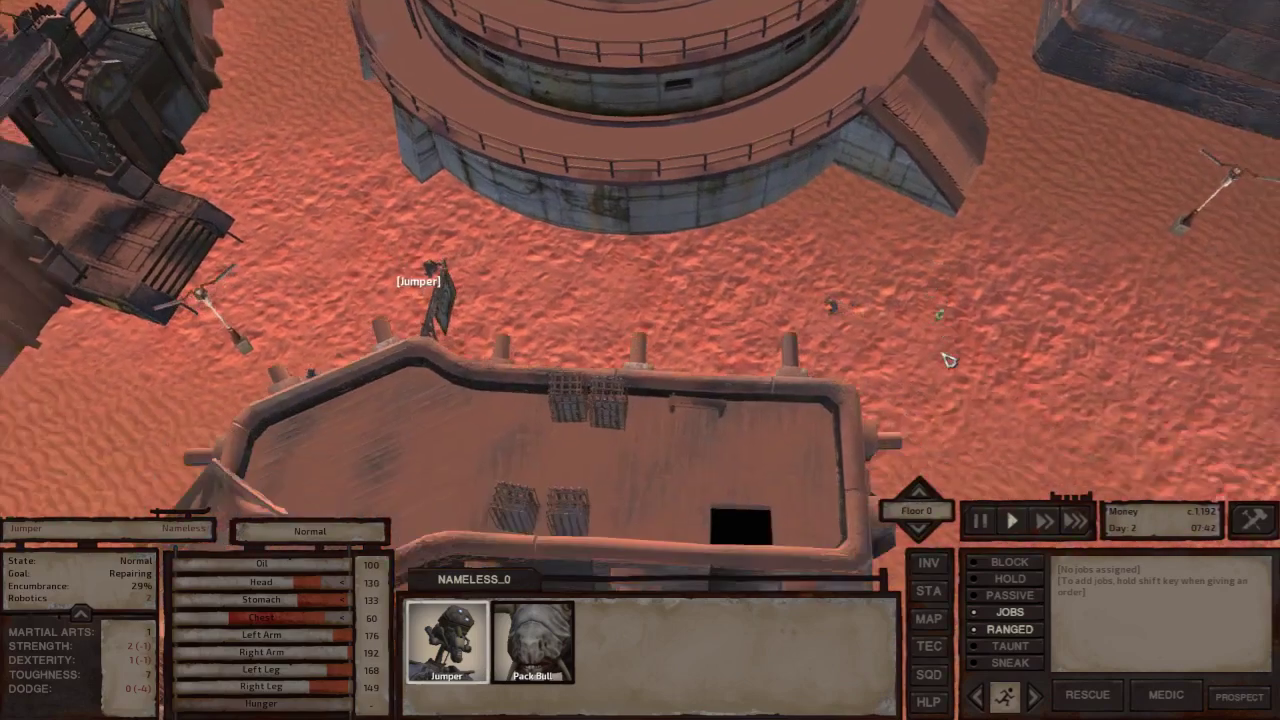
Send Jumper toward town while rotating and zooming the view over the town.
right_click(943, 351)
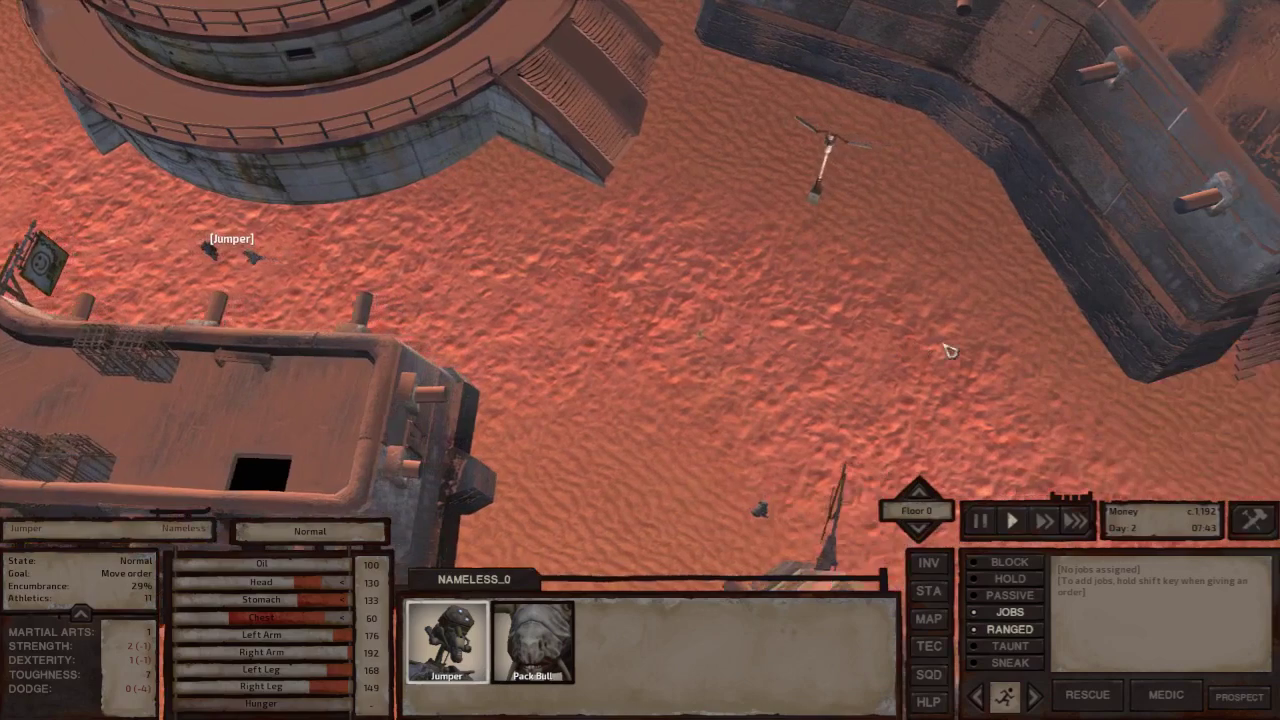
mouse_move(943, 351)
middle_down()
mouse_move(703, 337)
mouse_move(698, 287)
mouse_move(720, 226)
mouse_move(733, 234)
mouse_move(694, 251)
mouse_move(662, 217)
mouse_move(665, 178)
middle_up()
scroll(808, 336, down, 3)
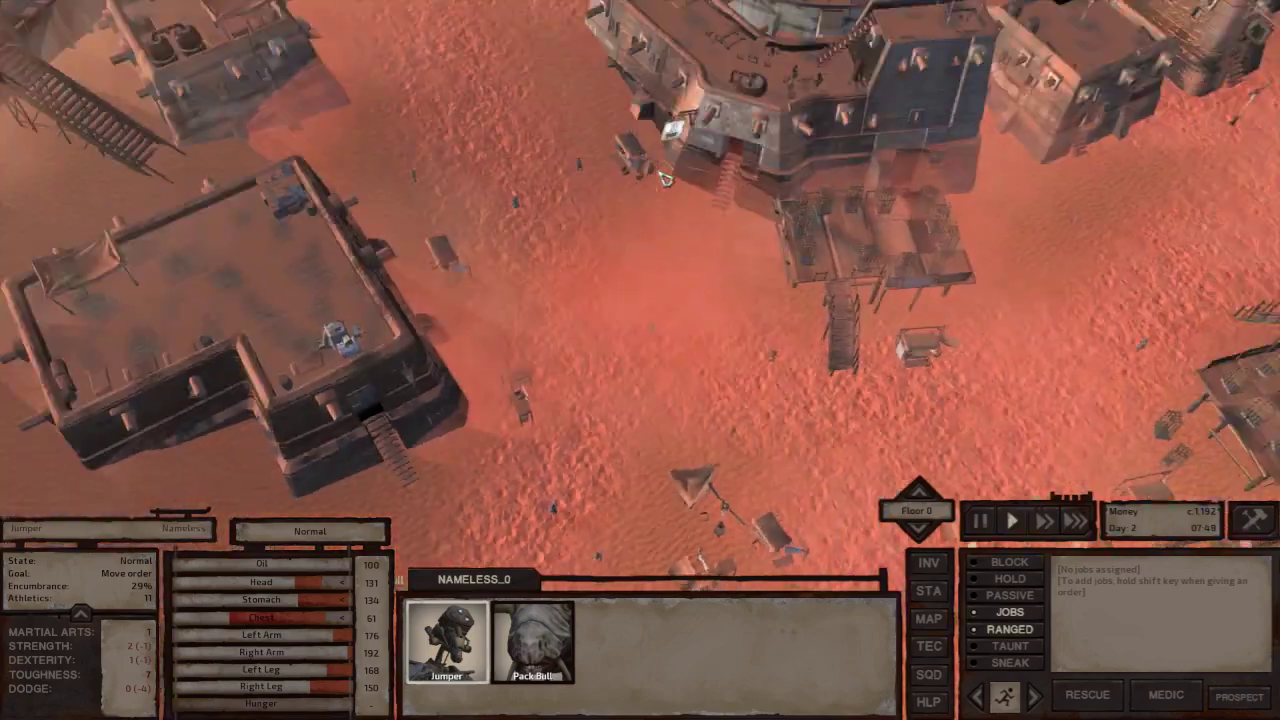
scroll(665, 180, up, 2)
scroll(690, 200, up, 2)
scroll(700, 220, up, 2)
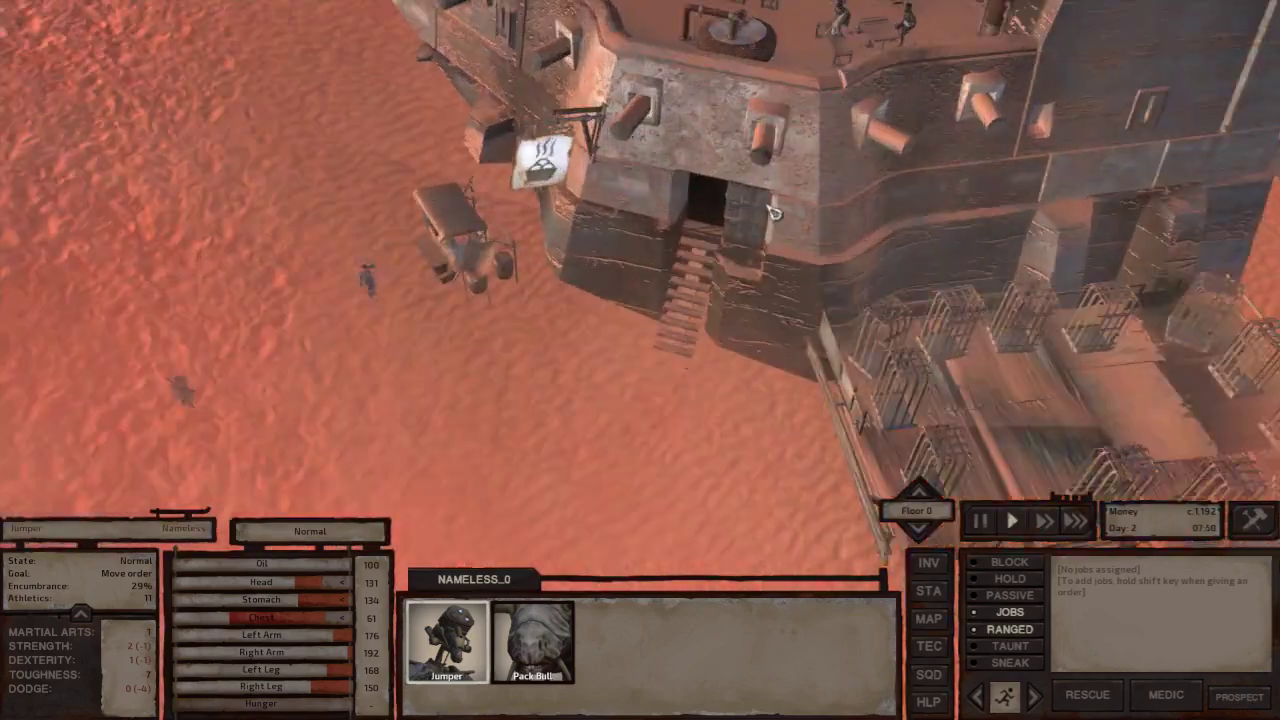
scroll(708, 249, up, 2)
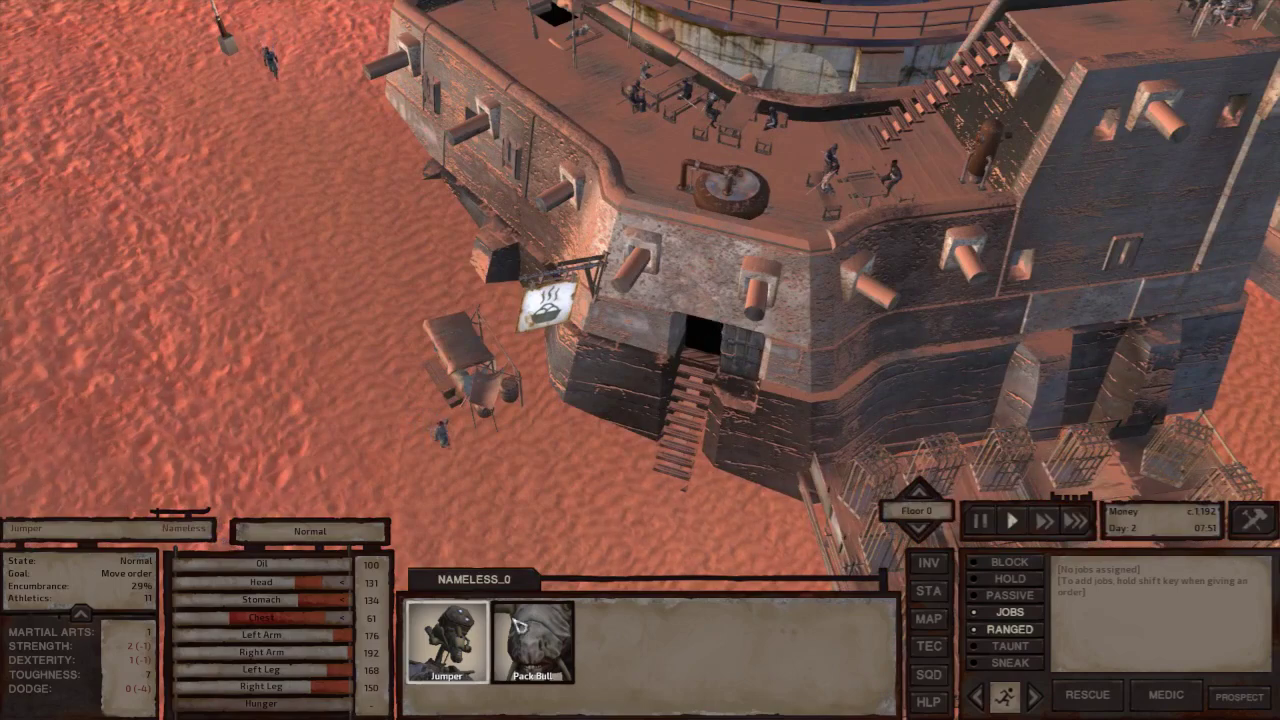
Centre on Jumper and walk him through the bakery longhouse door to the stairs.
double_click(447, 668)
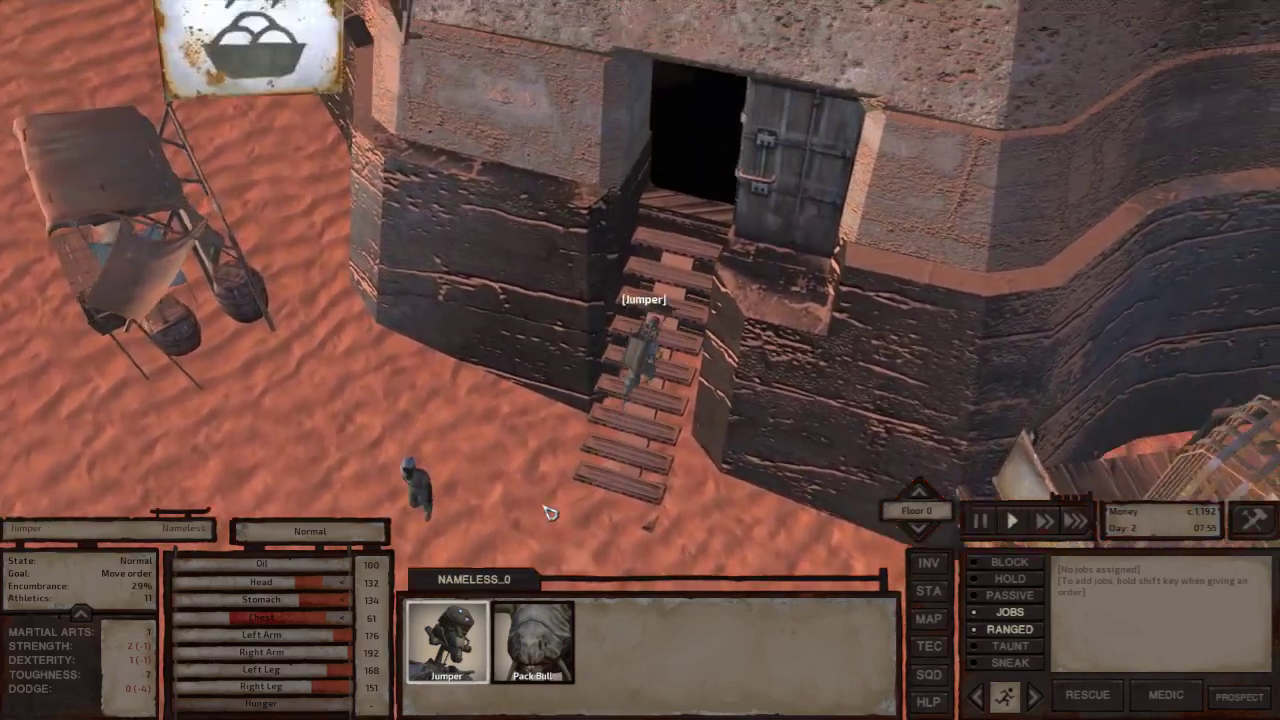
key(s)
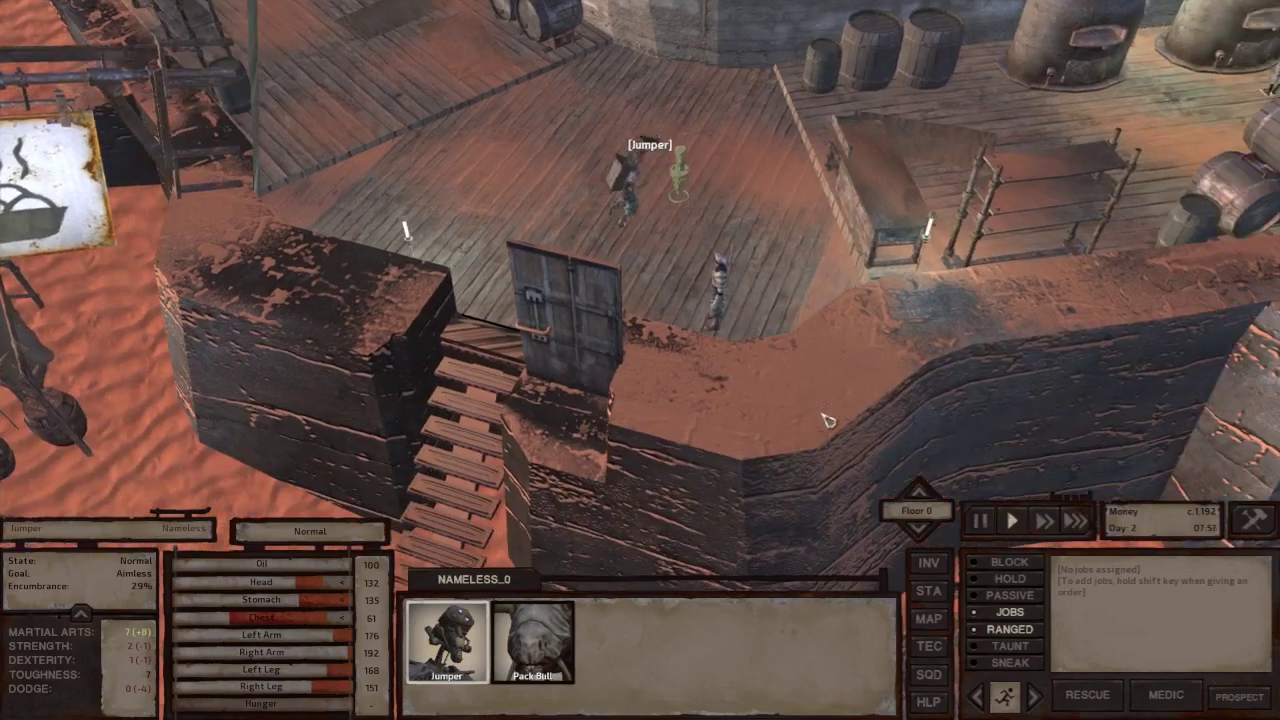
right_click(500, 420)
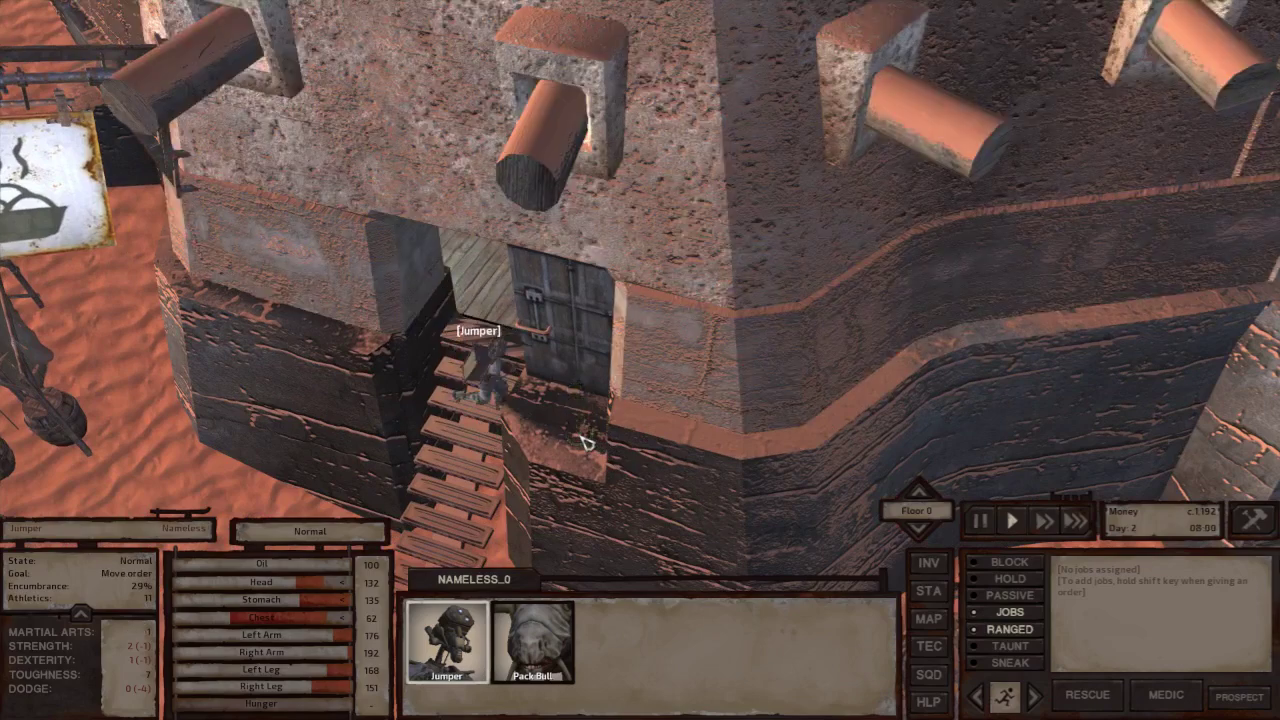
scroll(585, 412, down, 5)
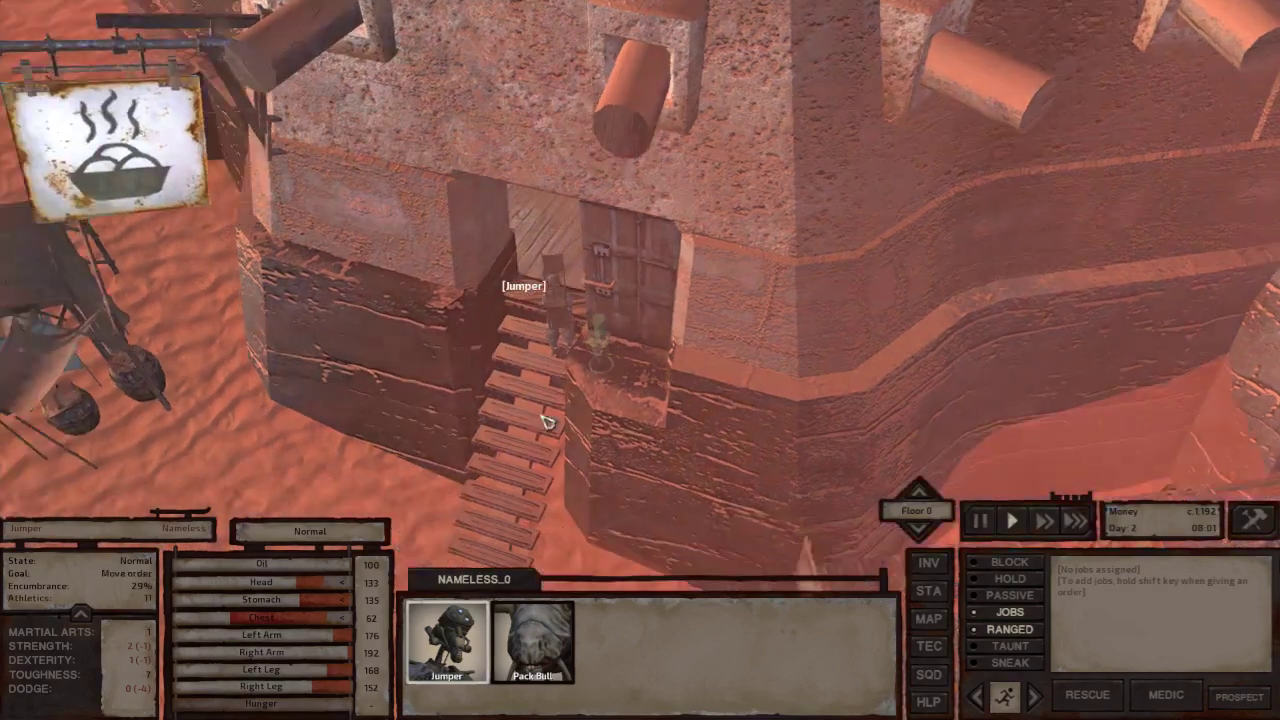
scroll(585, 412, down, 5)
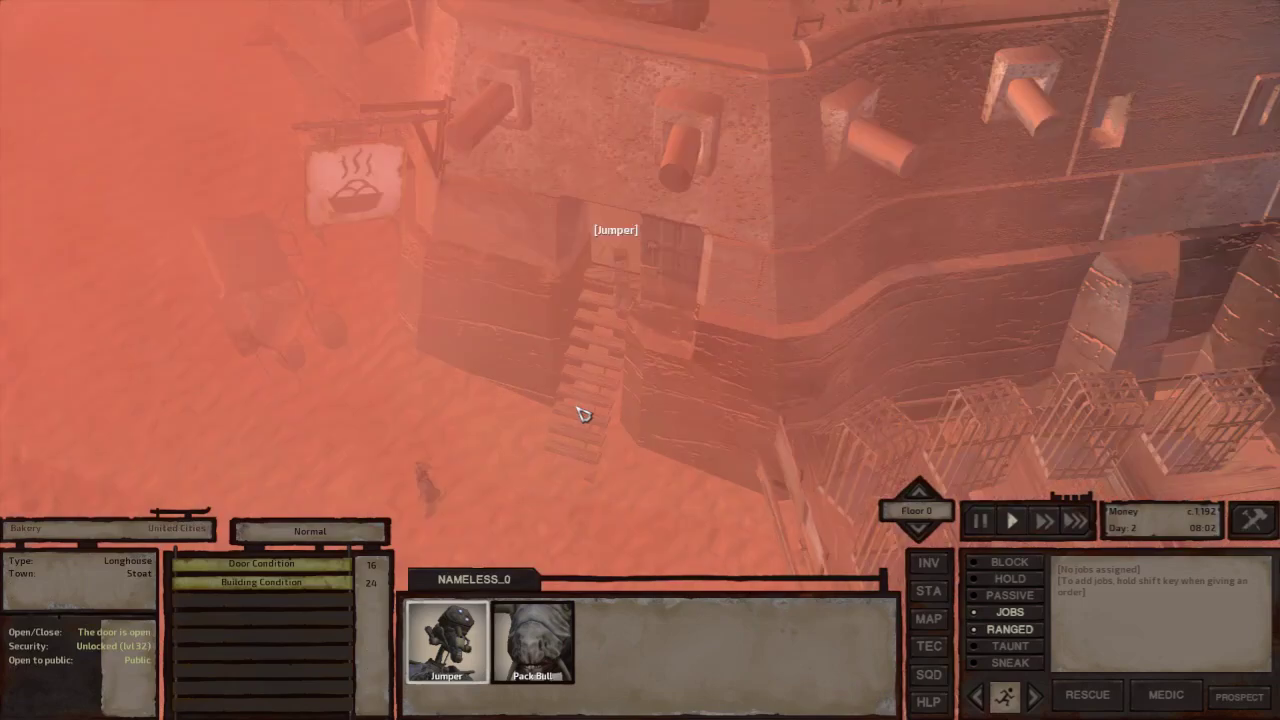
Zoom out on Jumper standing below the bakery stairs.
scroll(467, 441, down, 3)
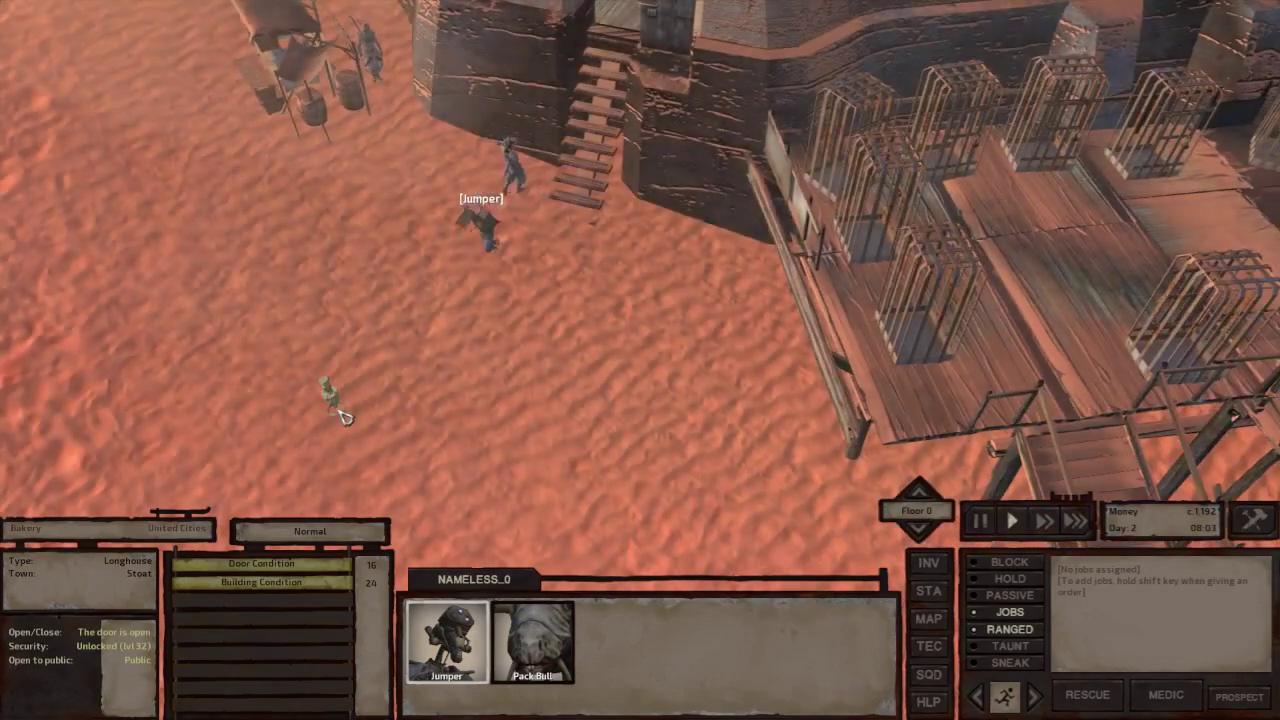